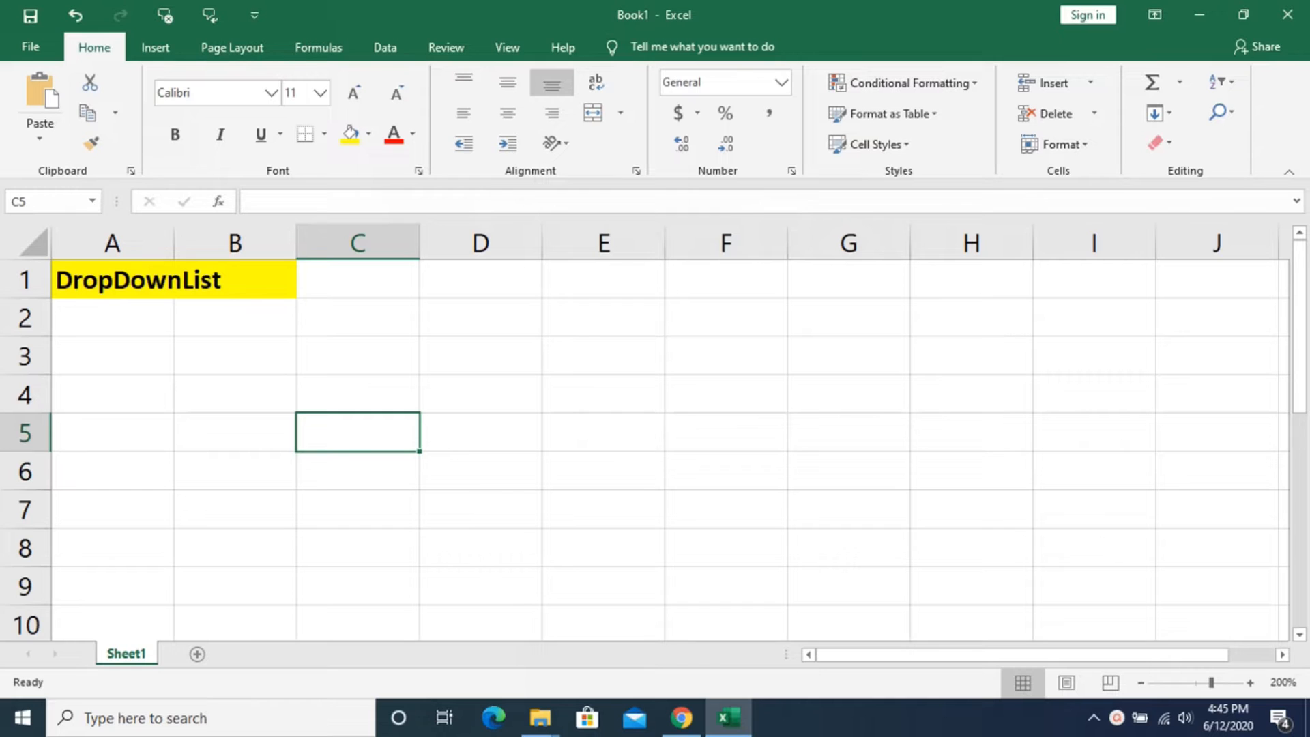
- Enter the column headings "Sr. No" in cell A3 and "Item Name" in cell B3
click(109, 360)
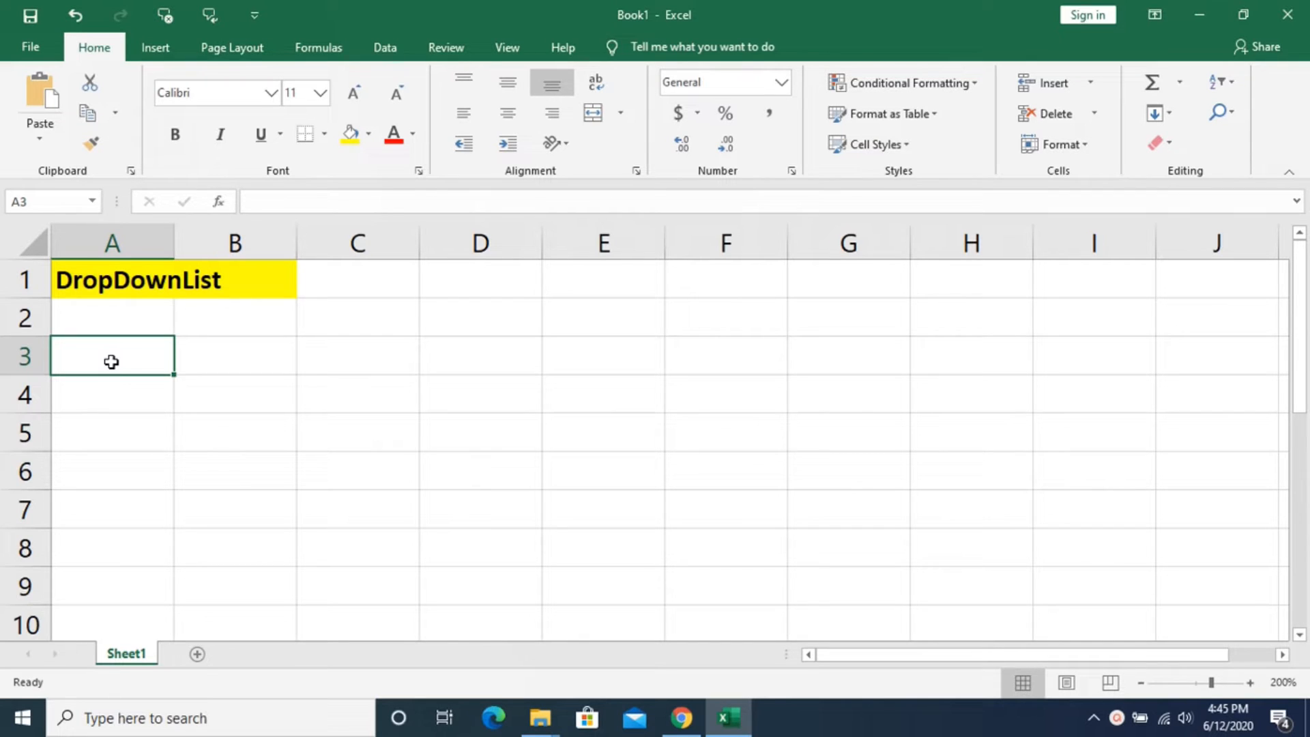
text(Sr. No)
key(Return)
key(Up)
key(Right)
text(Item Name)
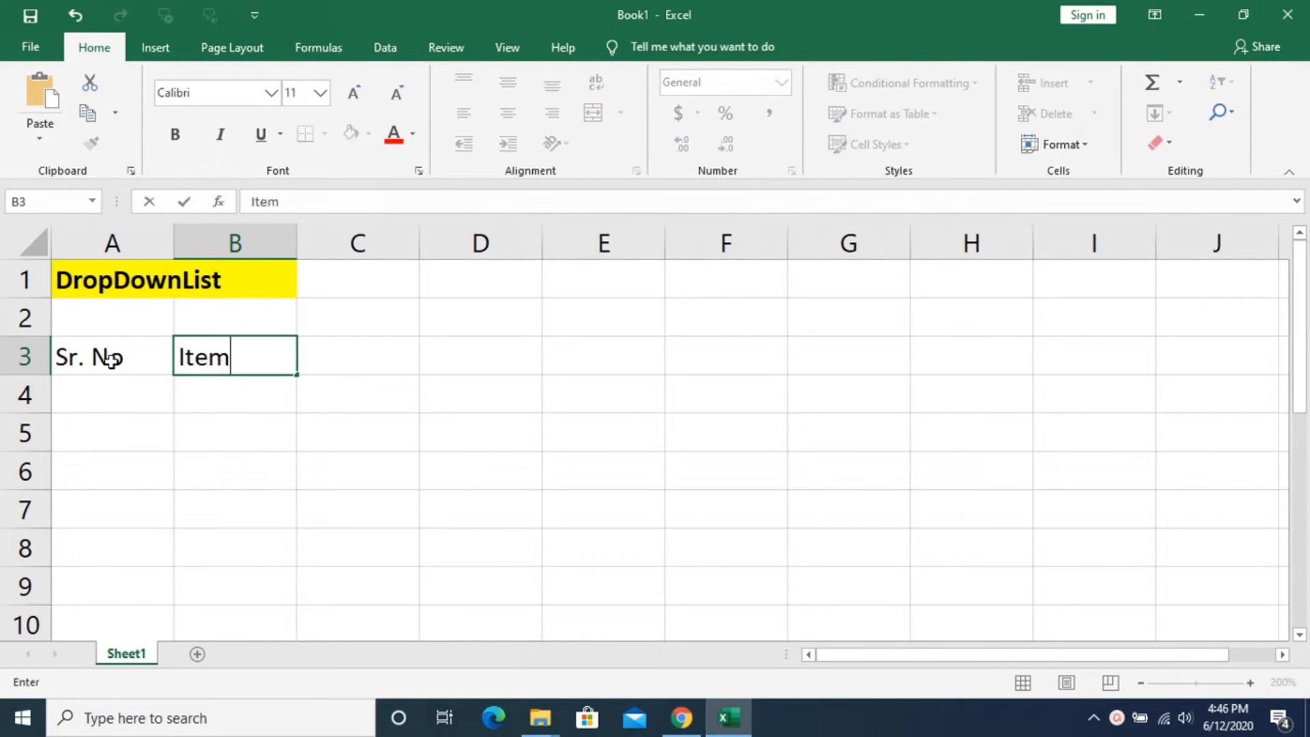
- Enter the column headings "Location" in cell D3 and "Total Sales" in cell E3
key(Right)
key(Right)
text(LocA)
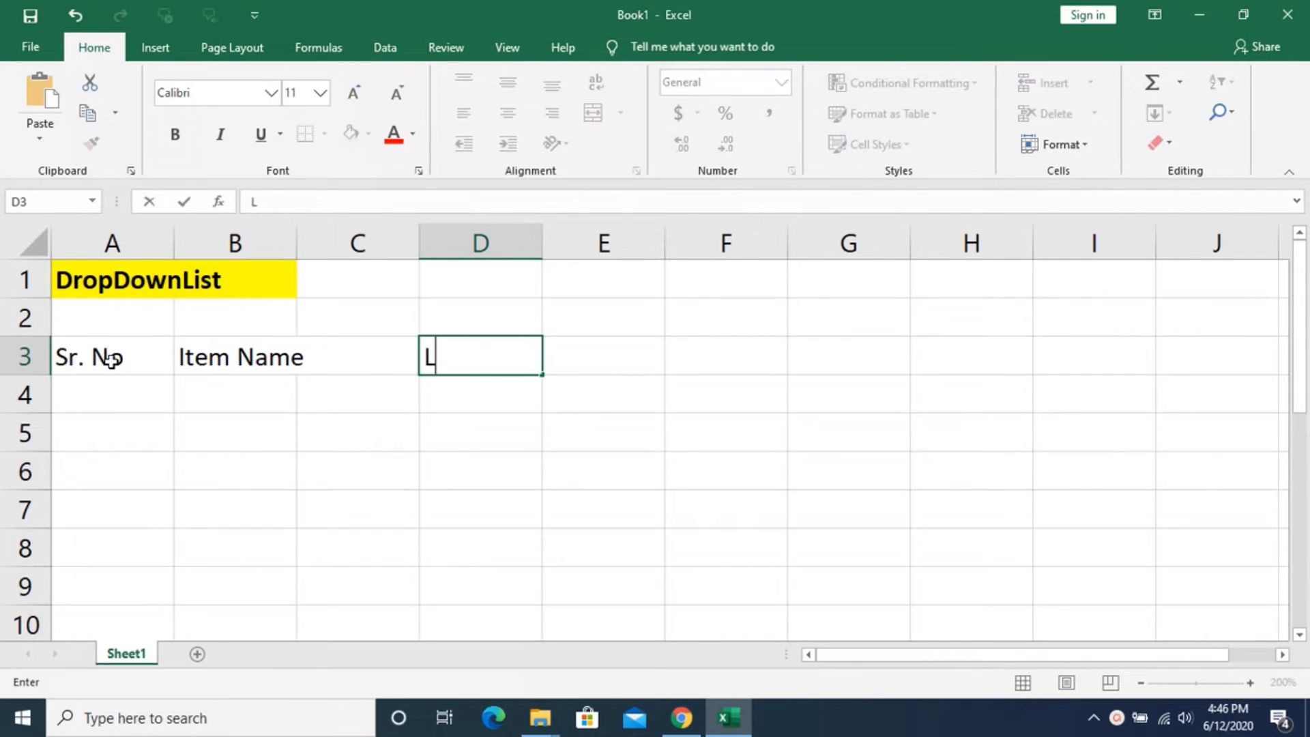
key(BackSpace)
key(BackSpace)
text(cation)
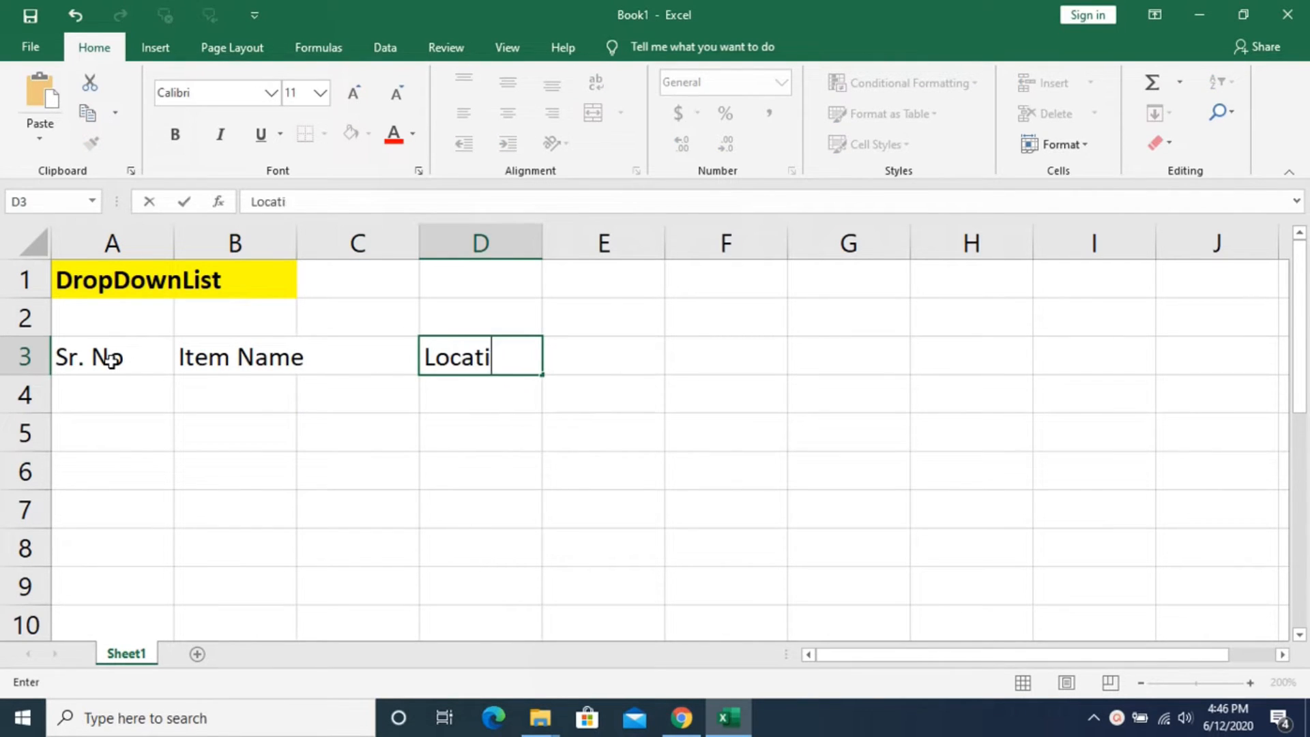
key(Return)
key(Up)
key(Right)
text(Total Sales)
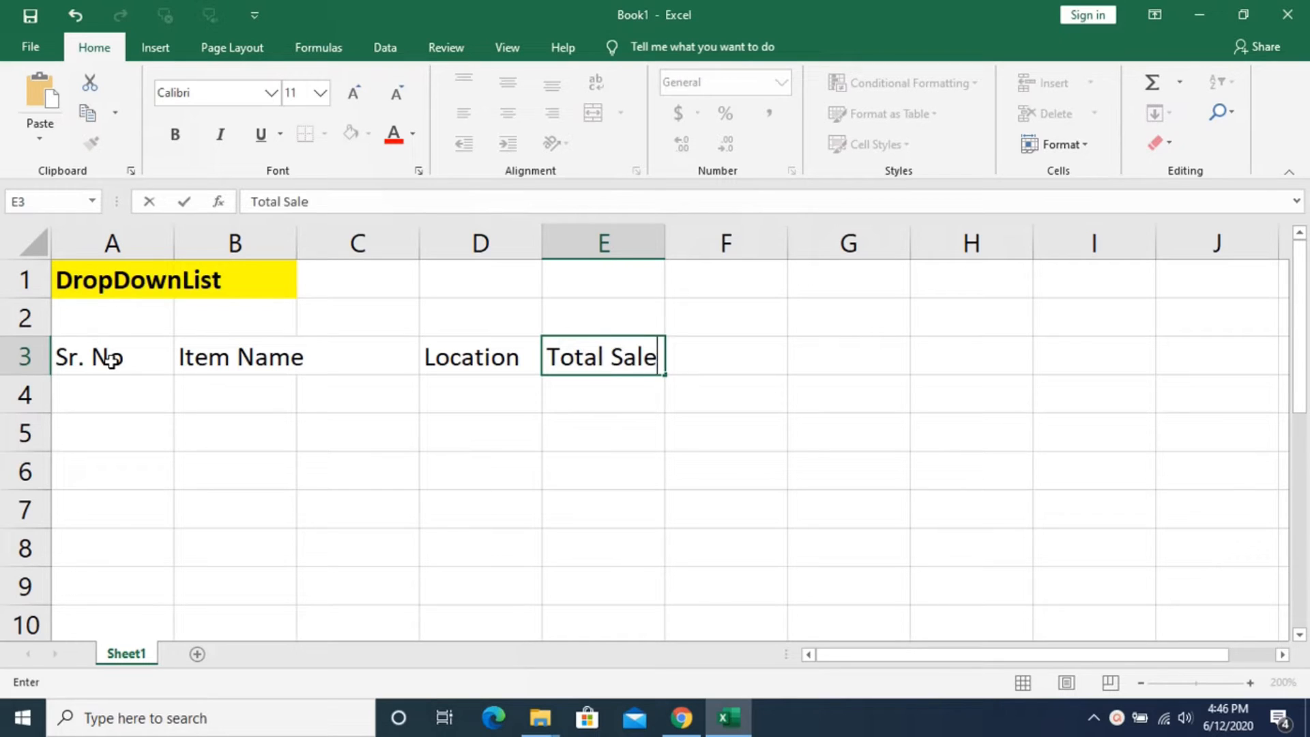
key(Return)
click(245, 382)
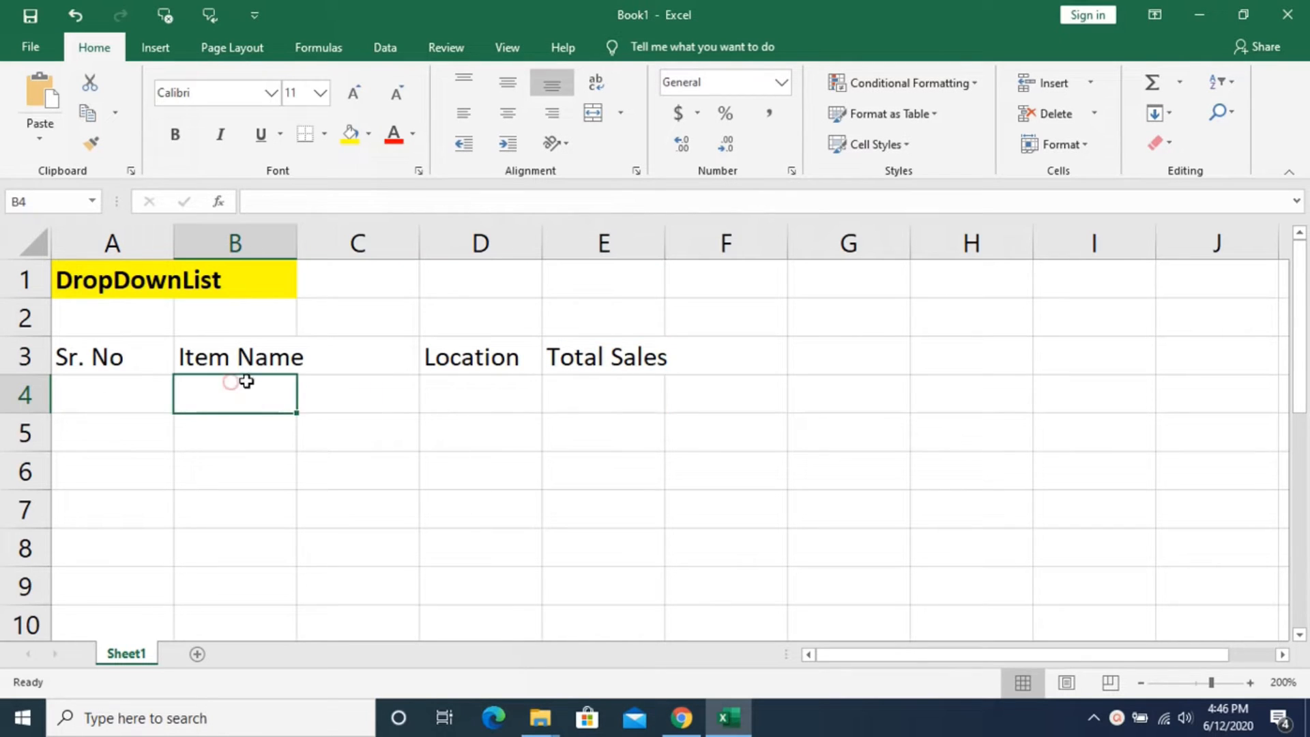
click(480, 401)
click(471, 427)
click(469, 389)
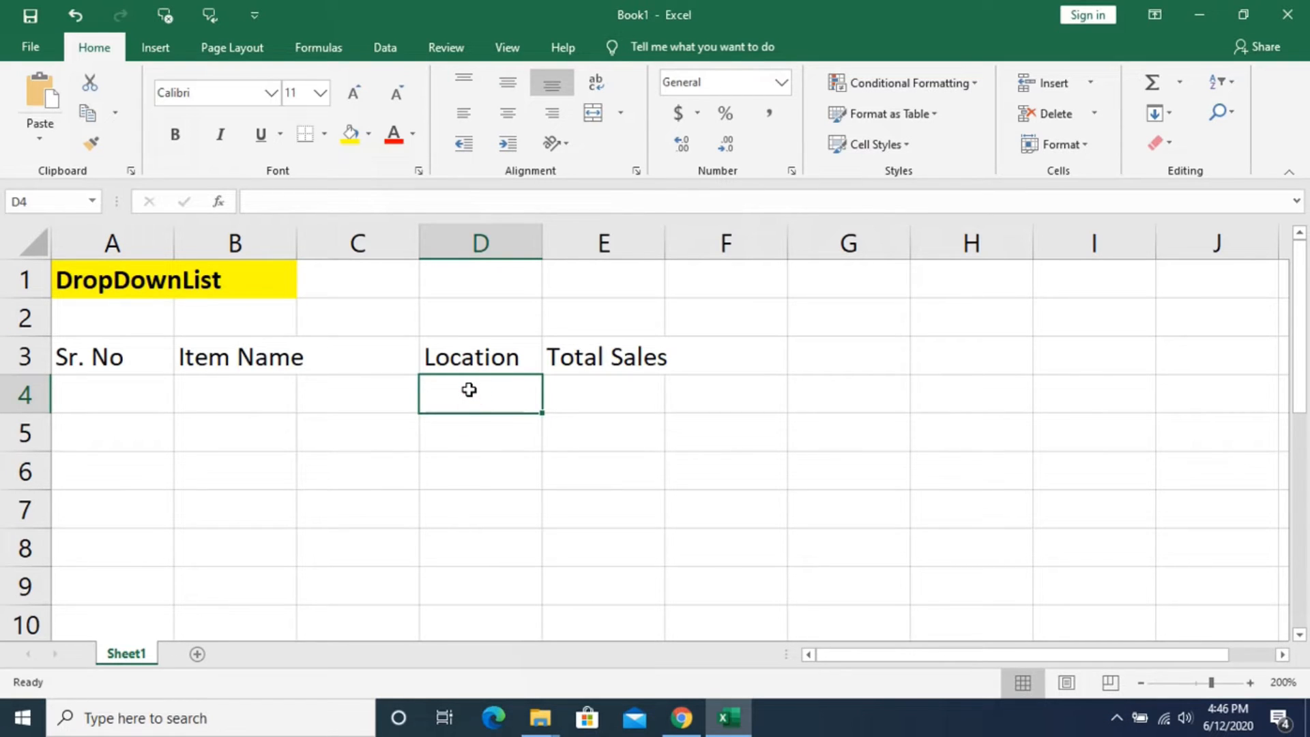
click(465, 404)
click(475, 432)
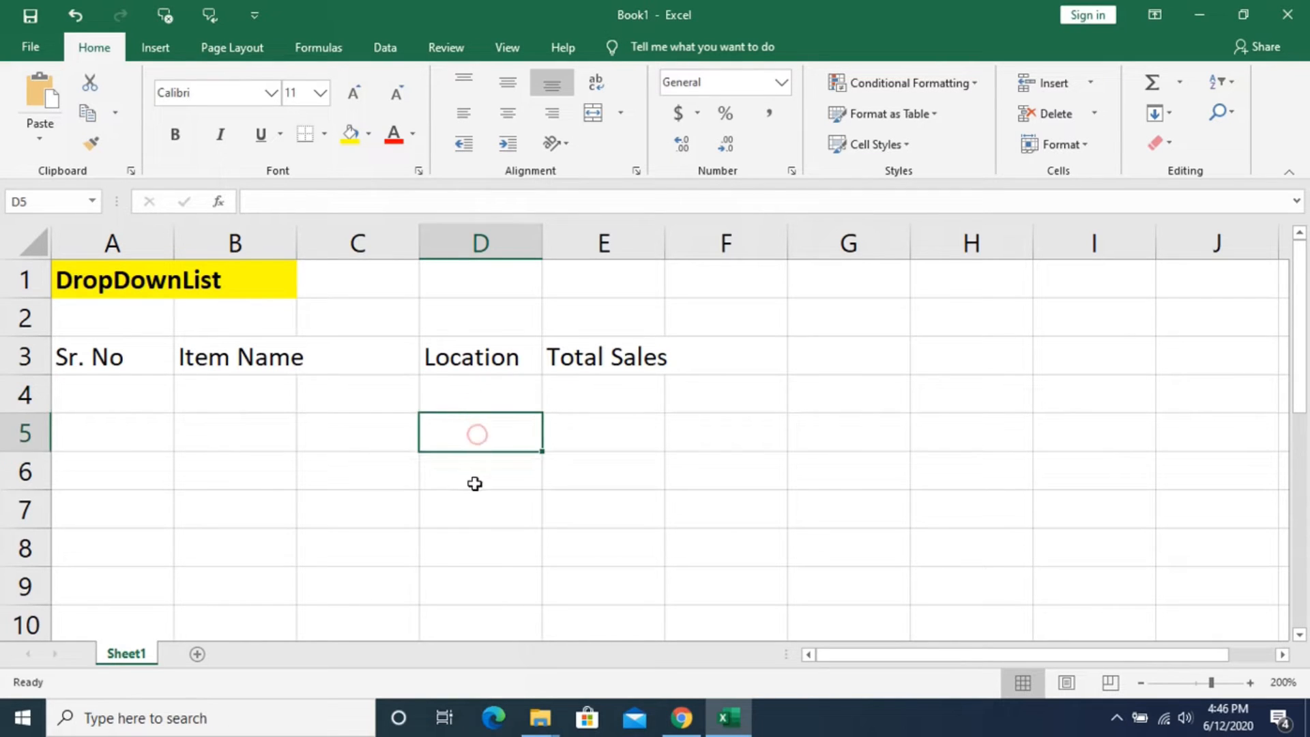
click(472, 494)
click(470, 556)
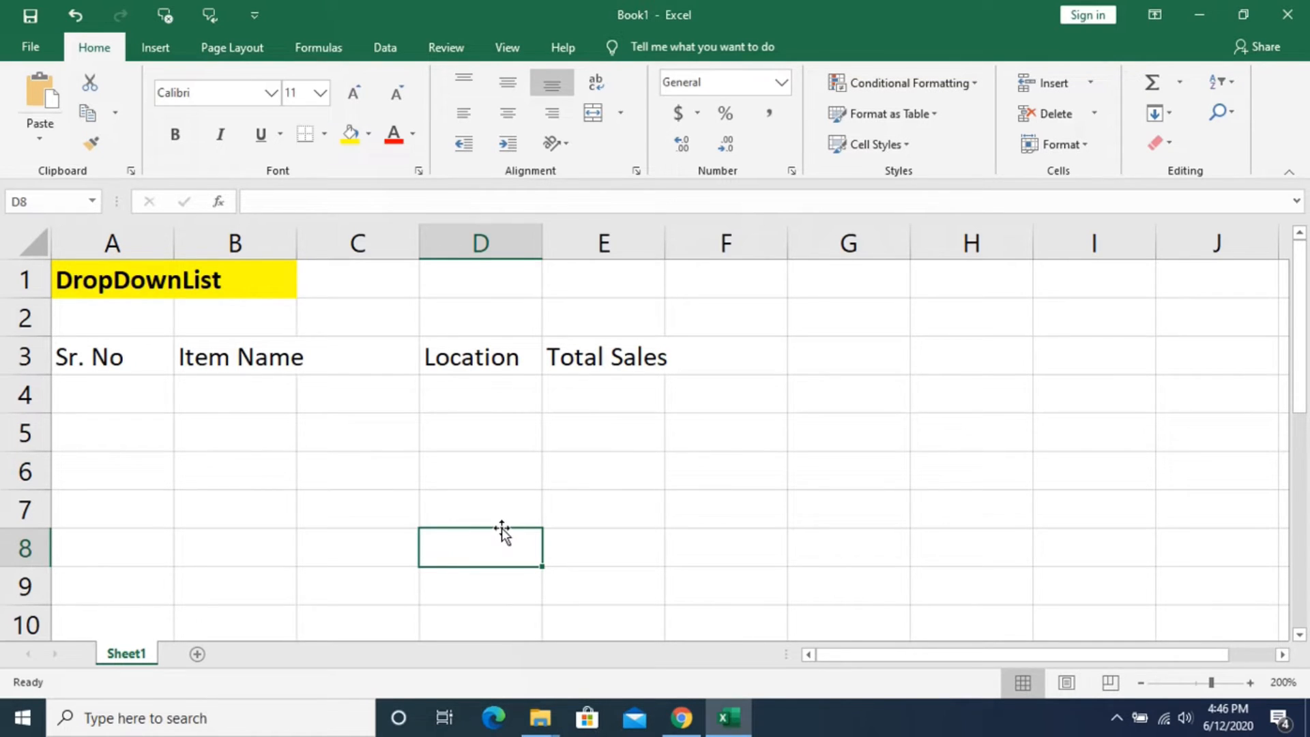
click(463, 392)
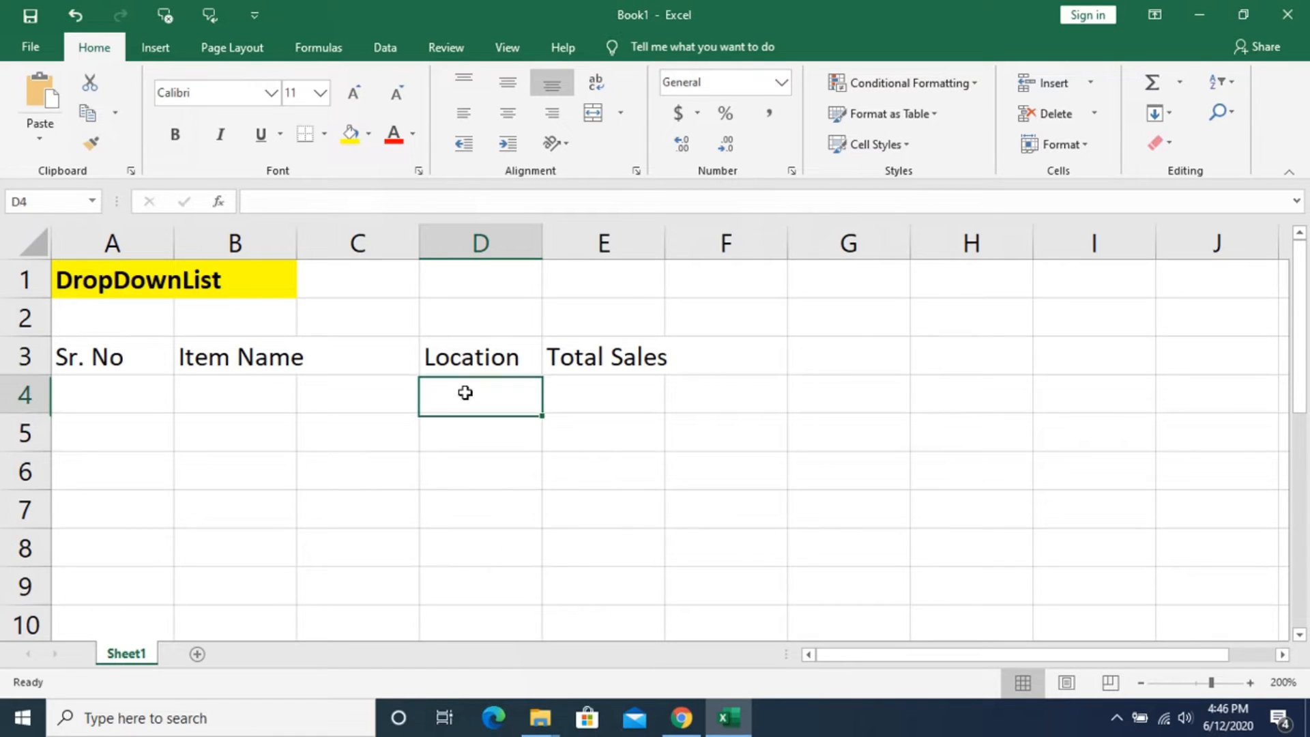
- Start the first record in row 4 with serial number 1 and item name "xxx"
click(111, 394)
text(1)
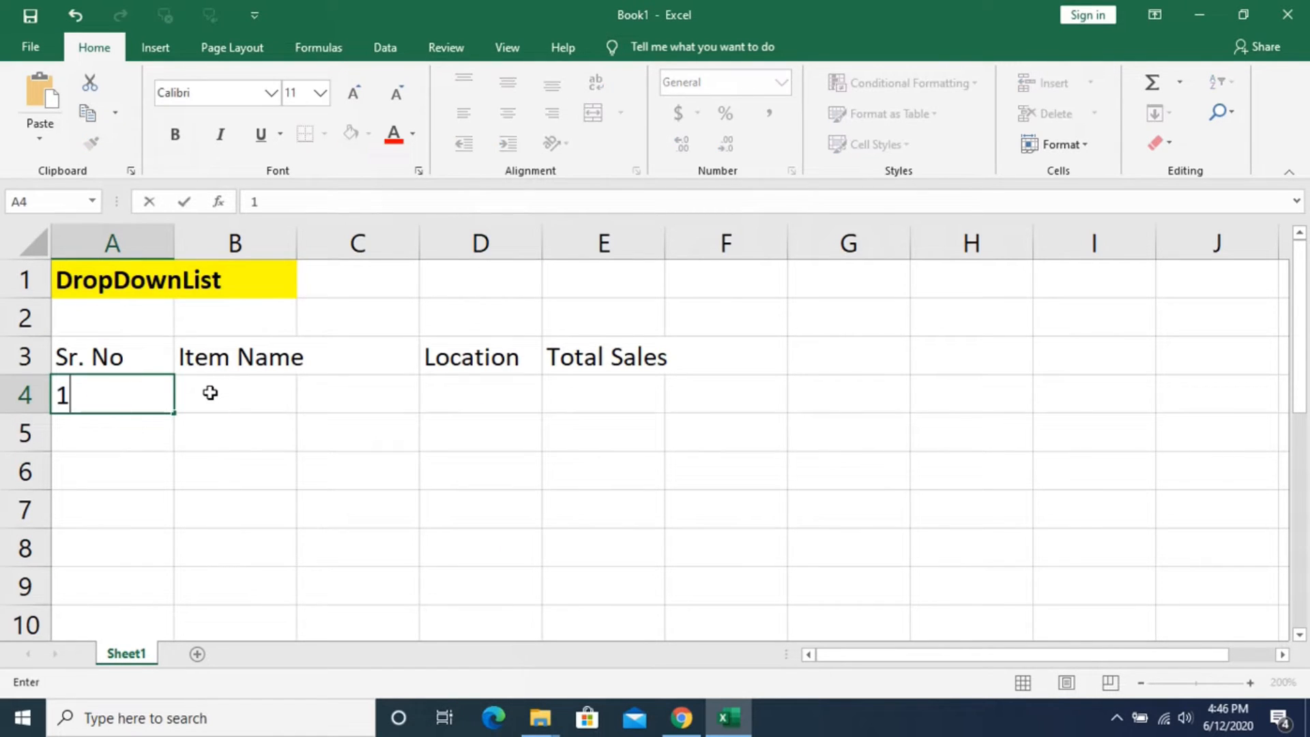
click(210, 393)
text(xxx)
key(Return)
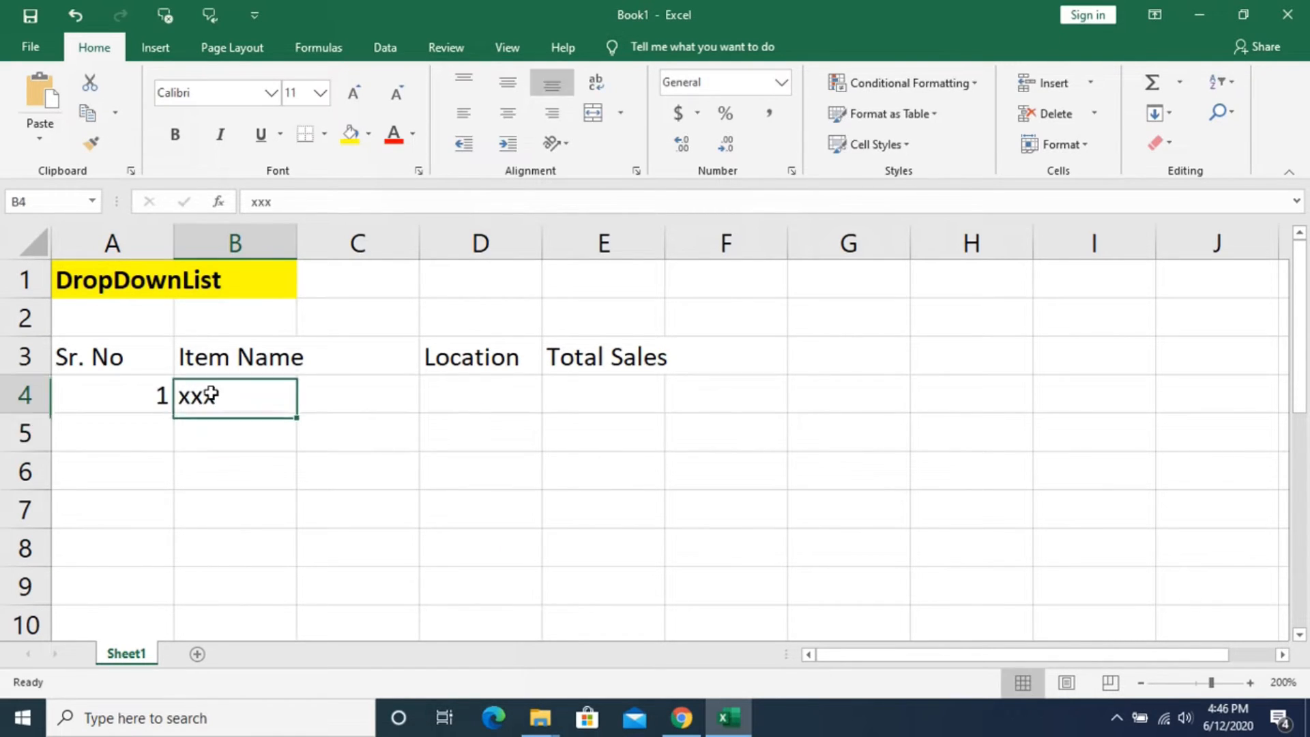
- Complete row 4 with the location "Hyderabad" and total sales of 10,000
key(Up)
key(Right)
key(Right)
text(Hyderabad)
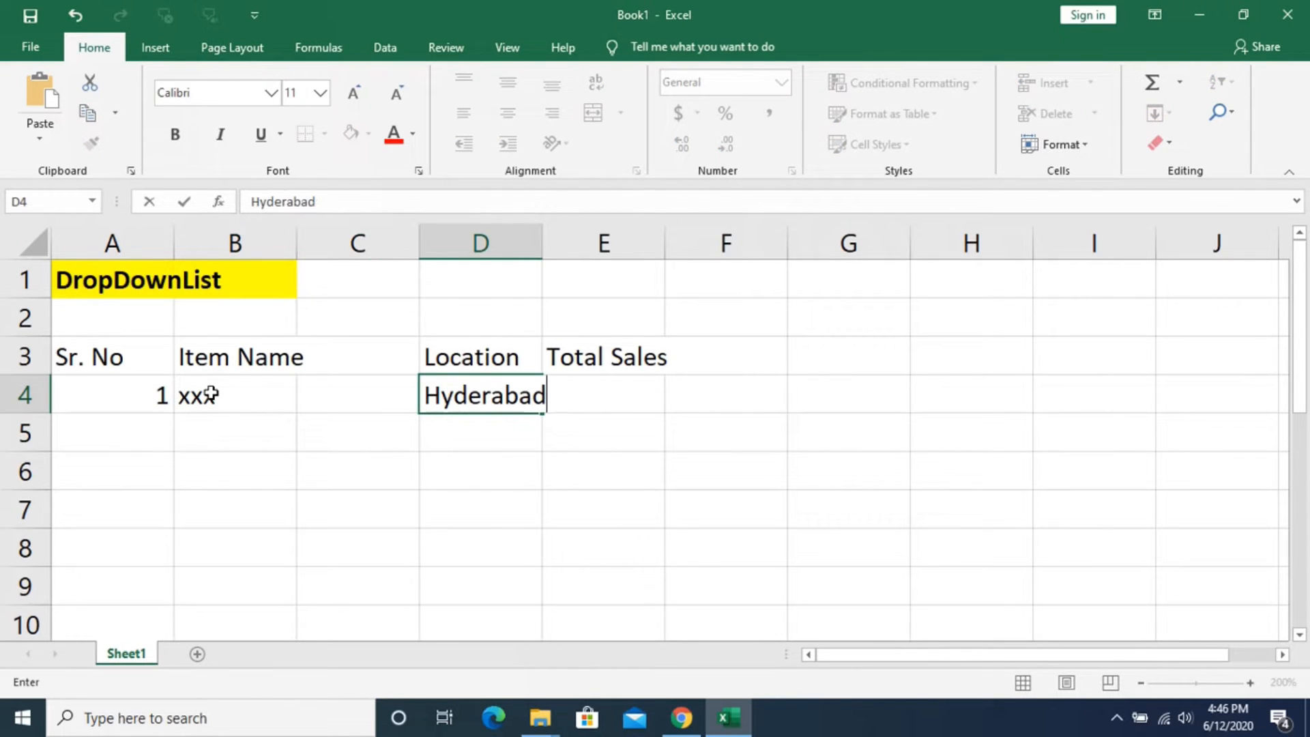
key(Return)
key(Up)
key(Right)
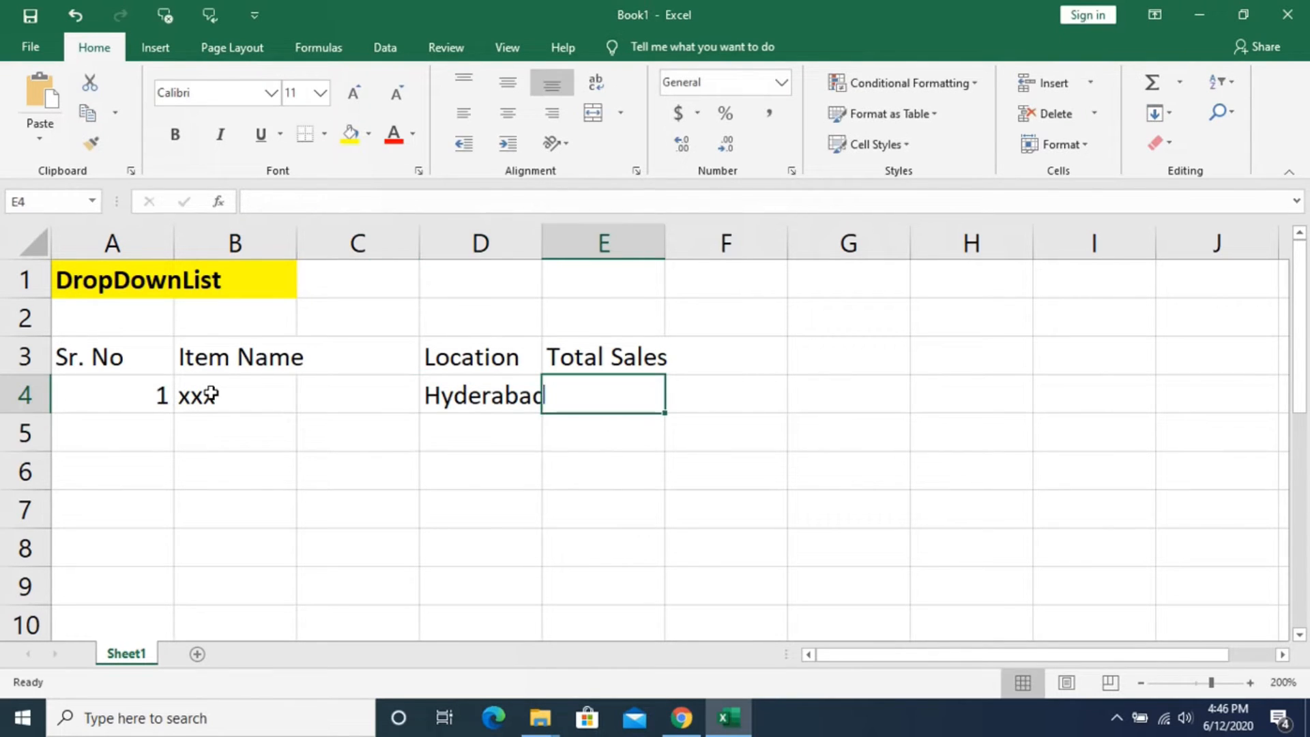
text(10,000)
key(Return)
- Start the second record in row 5 with serial number 2 and item name "x2"
key(Left)
key(Left)
key(Left)
key(Left)
text(2)
key(Return)
key(Up)
key(Up)
key(Right)
key(Down)
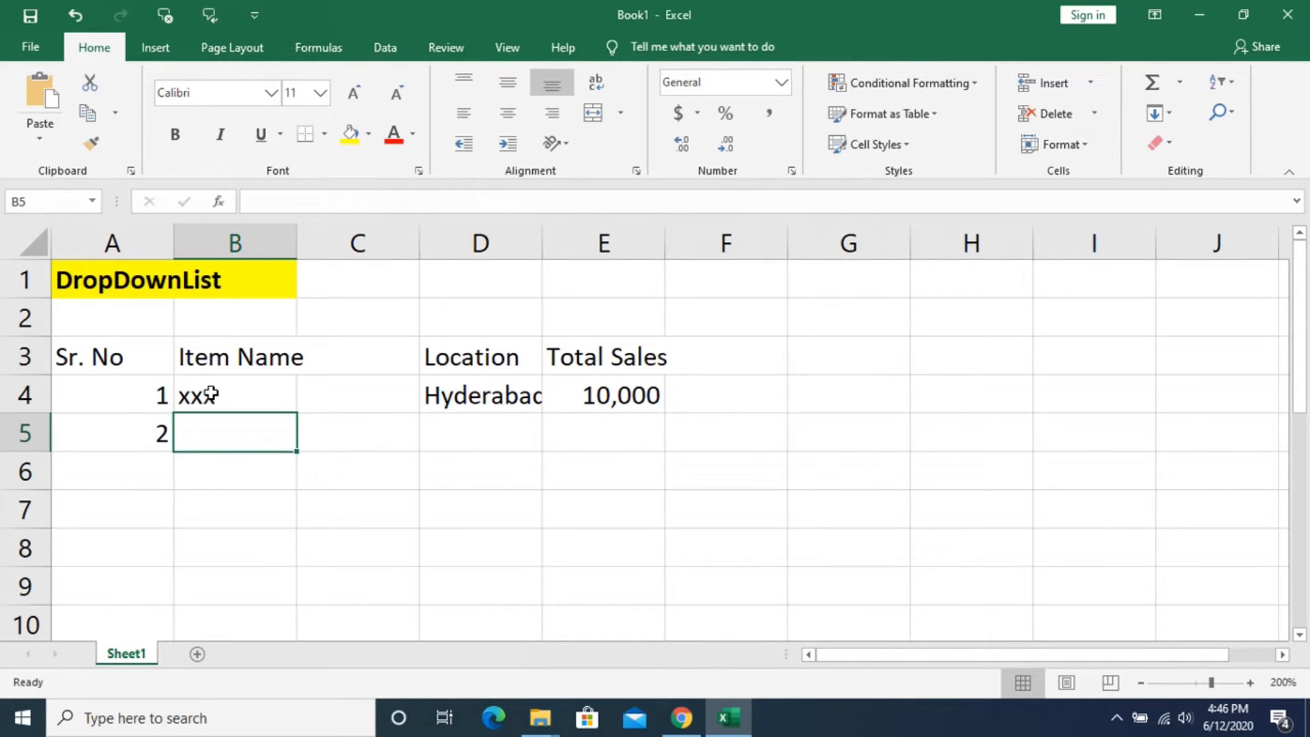
text(x2)
key(Return)
- Complete row 5 with the location "Hyderabad" and total sales of 15000
key(Up)
key(Right)
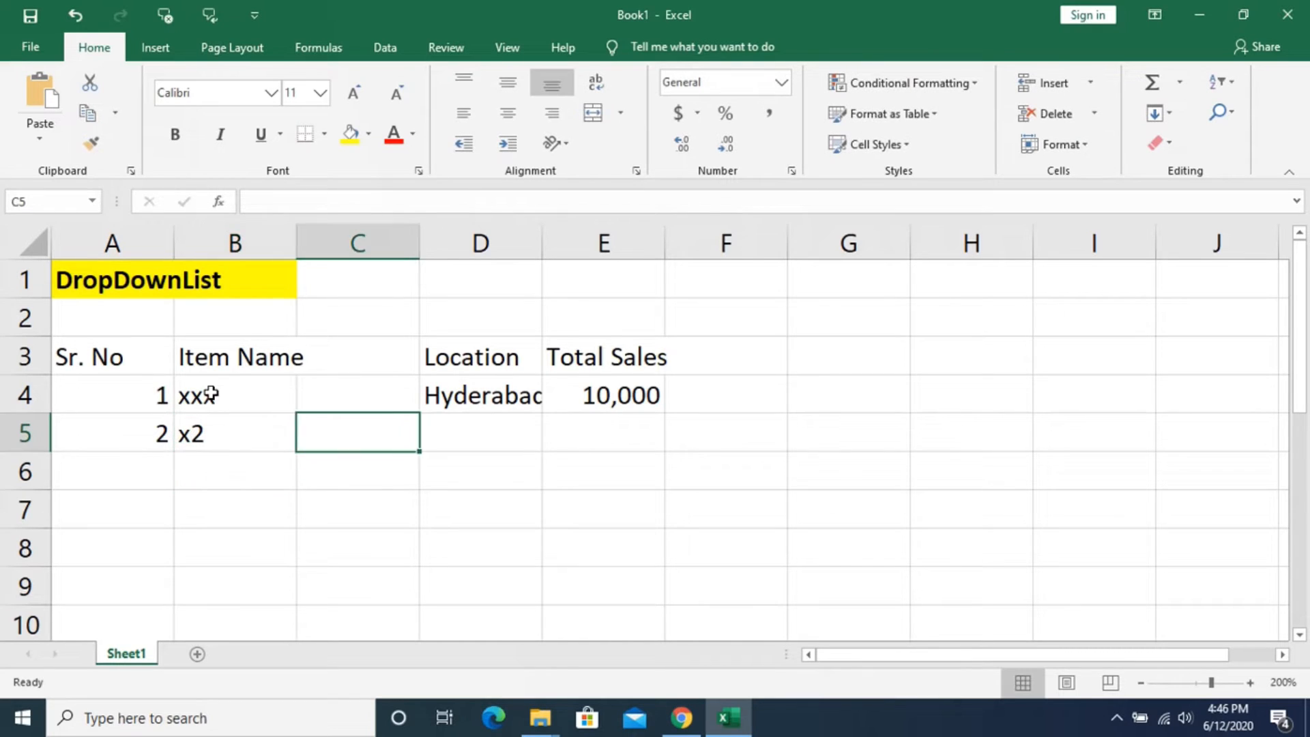
key(Right)
text(H)
key(Return)
key(Up)
key(Right)
text(15000)
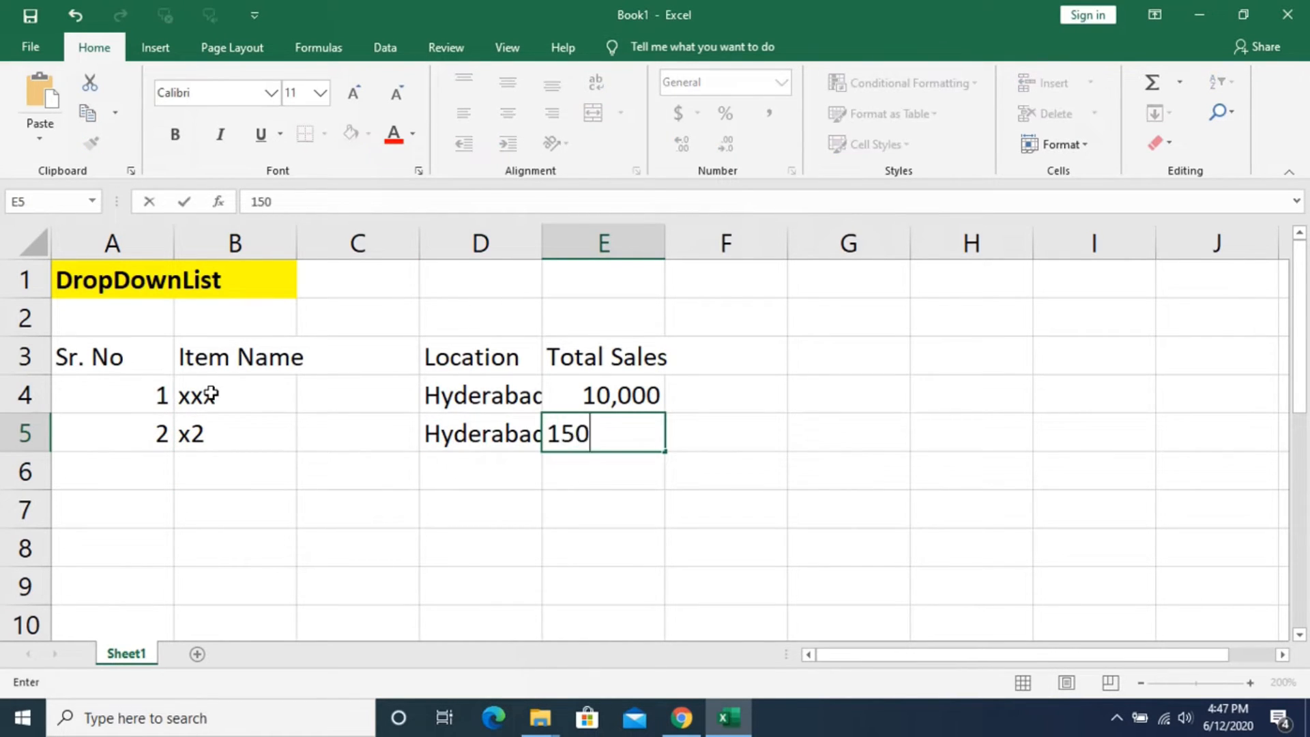
key(Return)
- Start the third record in row 6 with serial number 3 and item name "x3"
key(Left)
key(Left)
key(Left)
key(Left)
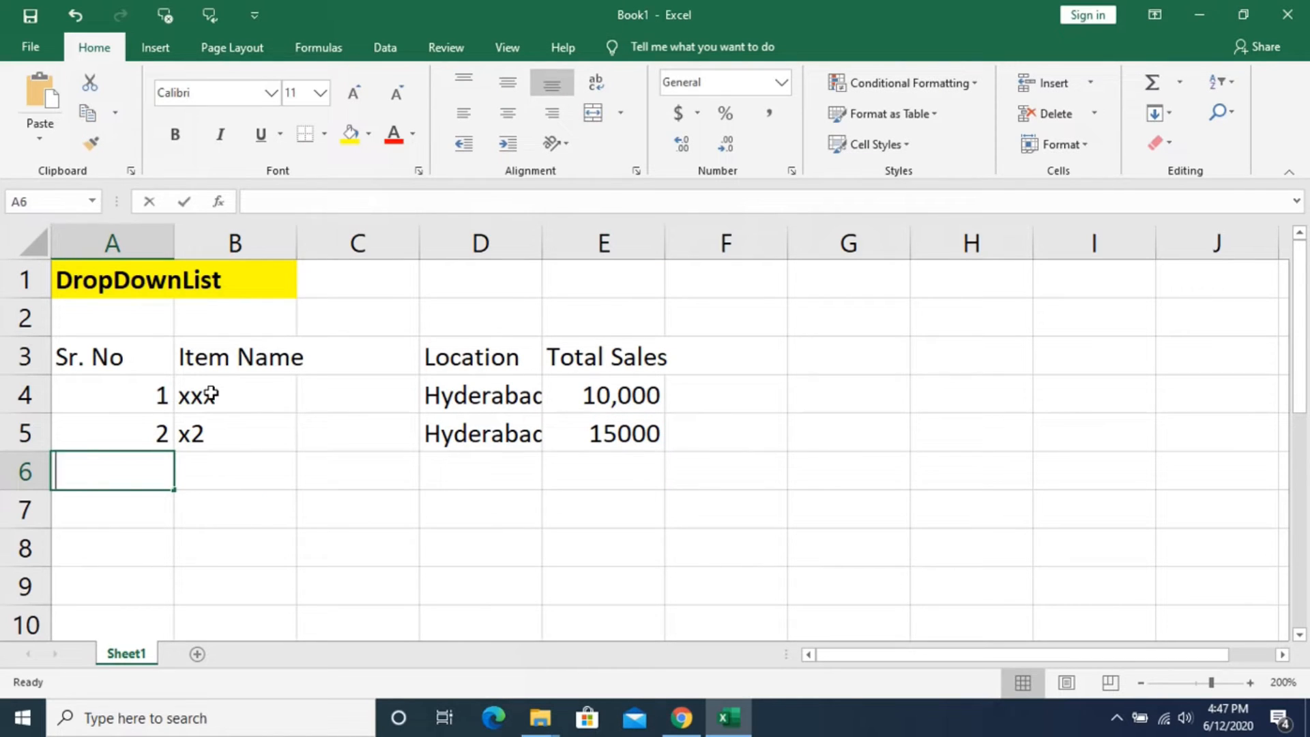
text(3)
key(Return)
key(Up)
key(Right)
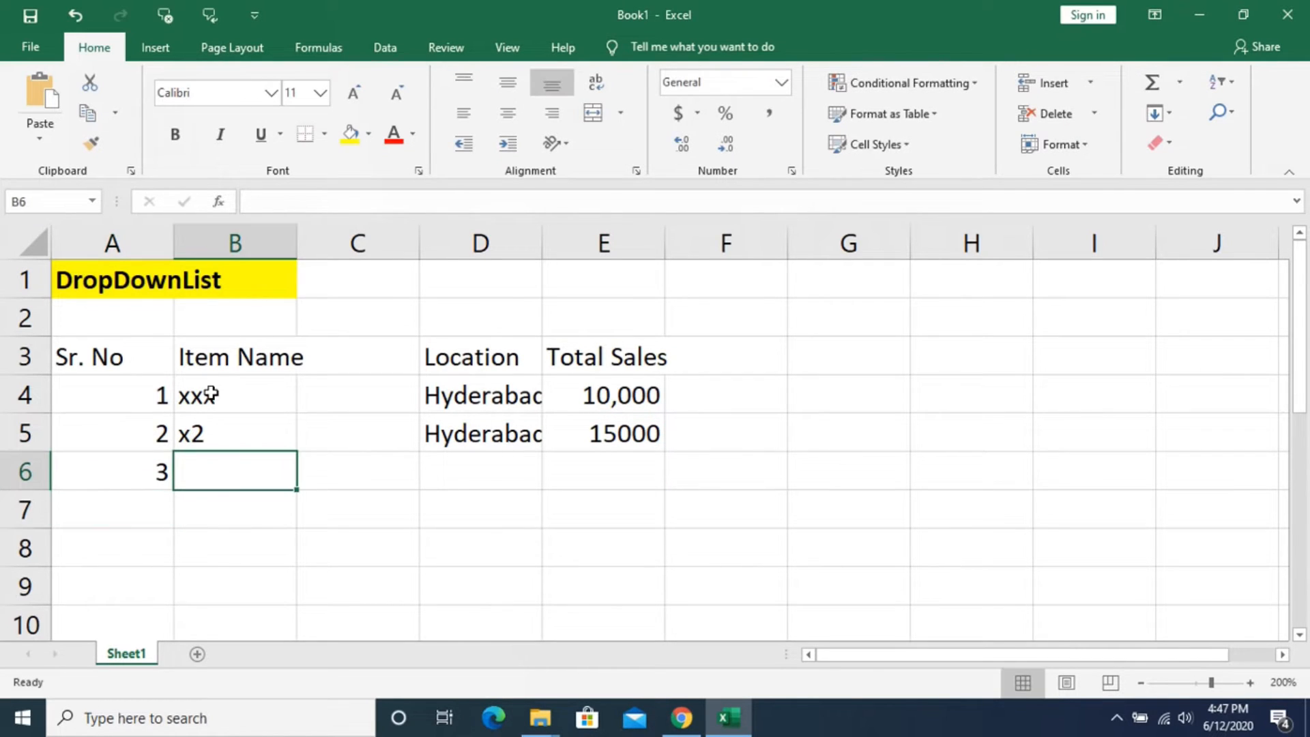
text(x3)
key(Return)
- Enter "secunderbad" as the location of item x3 in cell D6
key(Up)
key(Right)
key(Right)
text(secu)
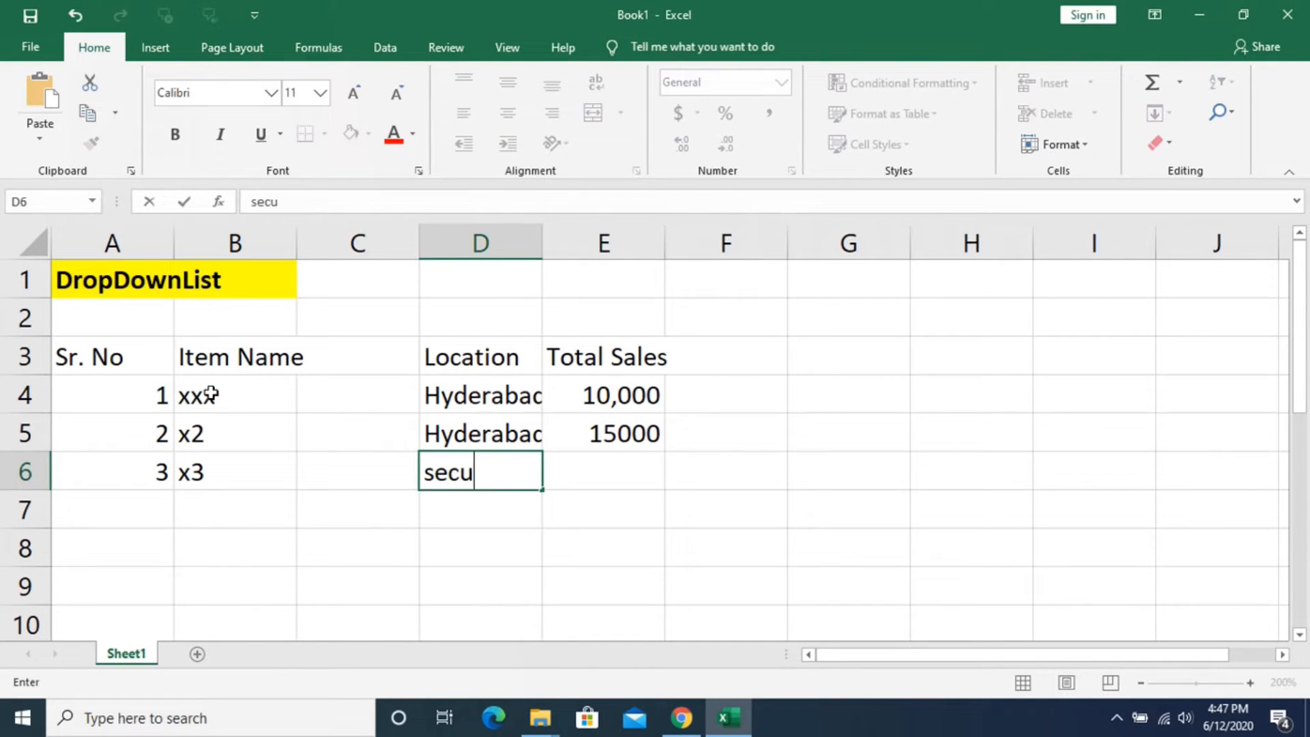
text(nderbaafd)
key(BackSpace)
key(BackSpace)
key(BackSpace)
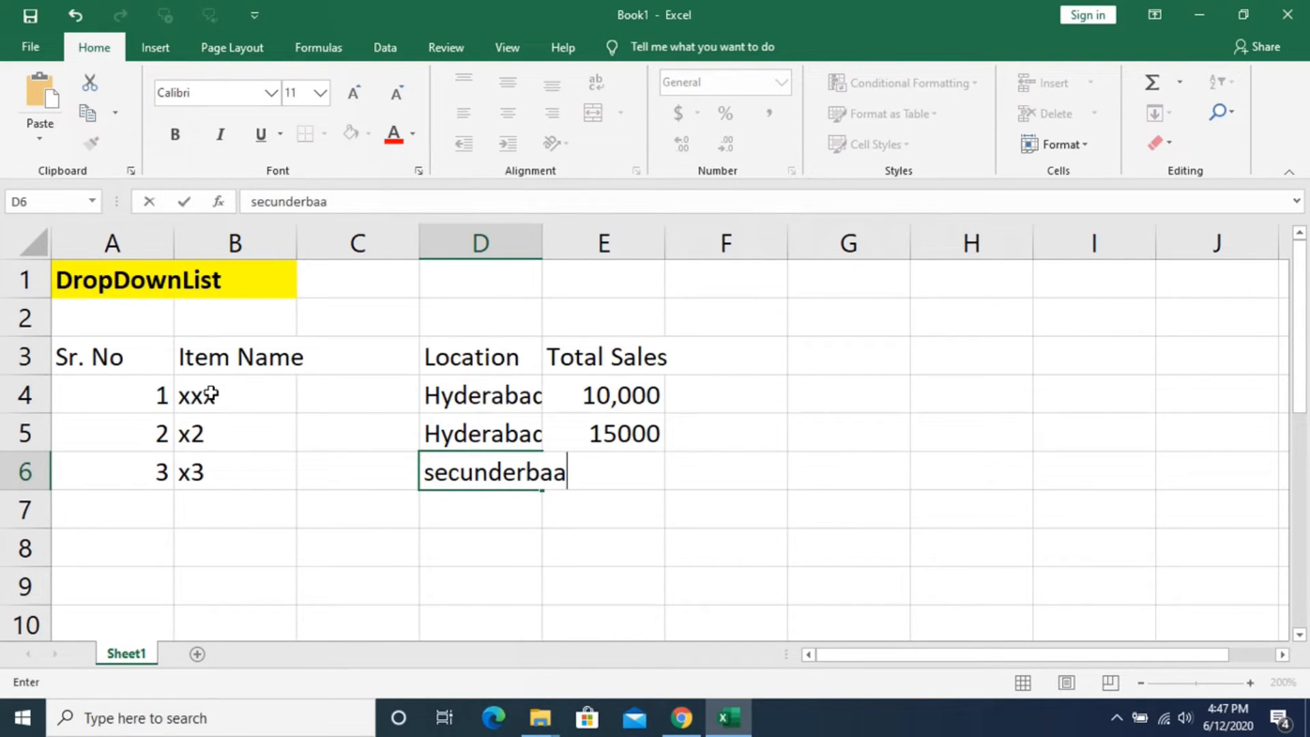
text(d)
key(Return)
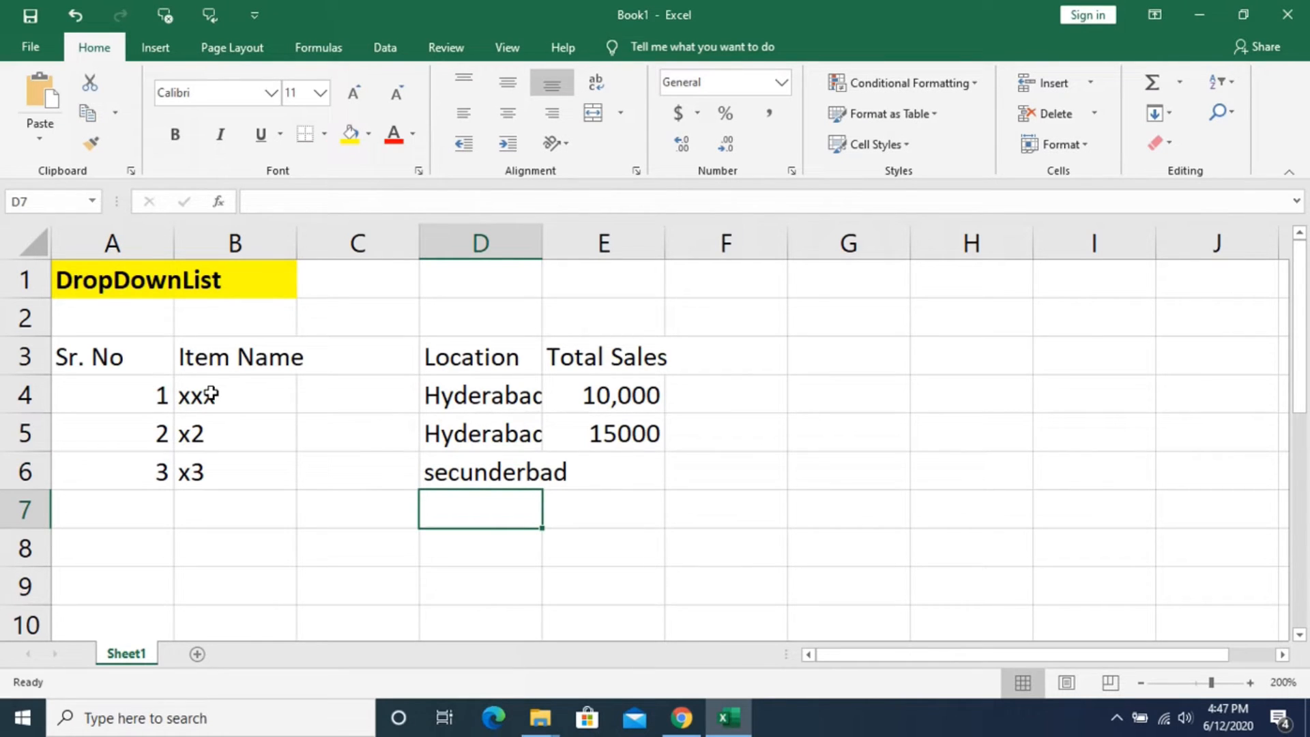
click(479, 396)
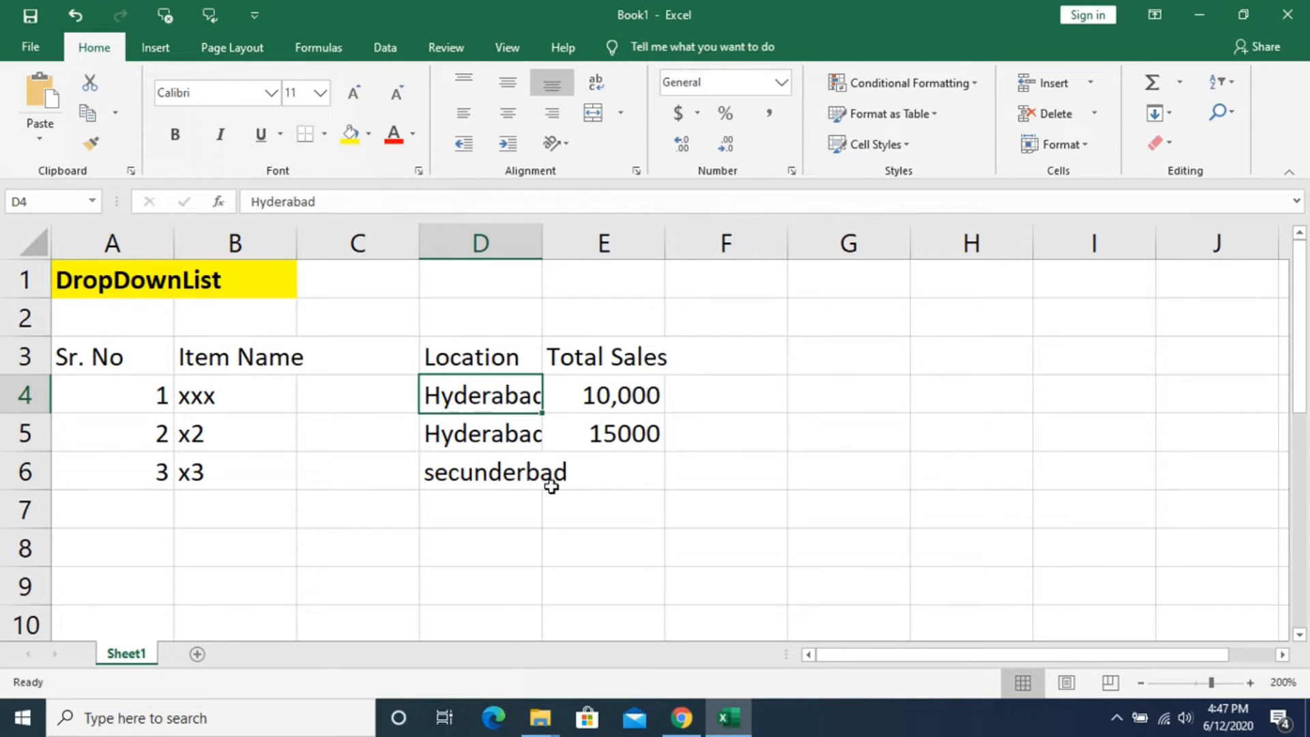
drag(86, 359, 980, 359)
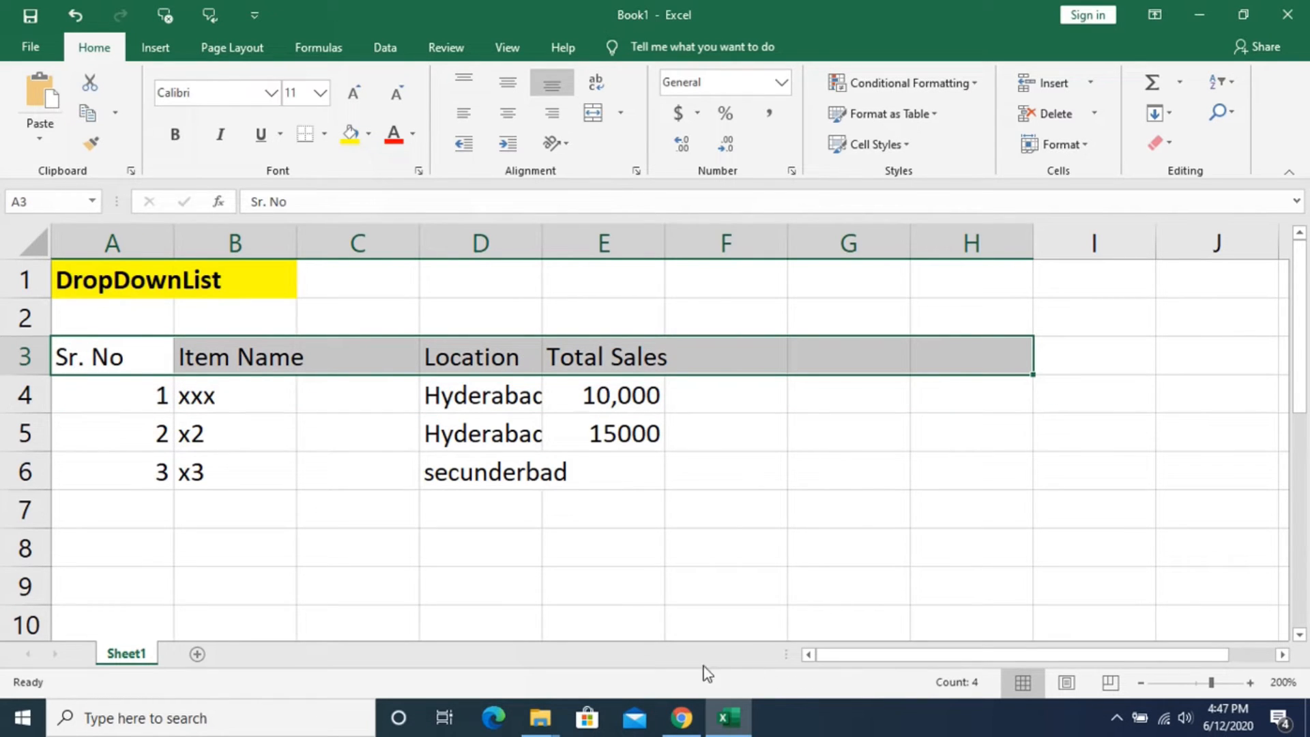
click(1118, 400)
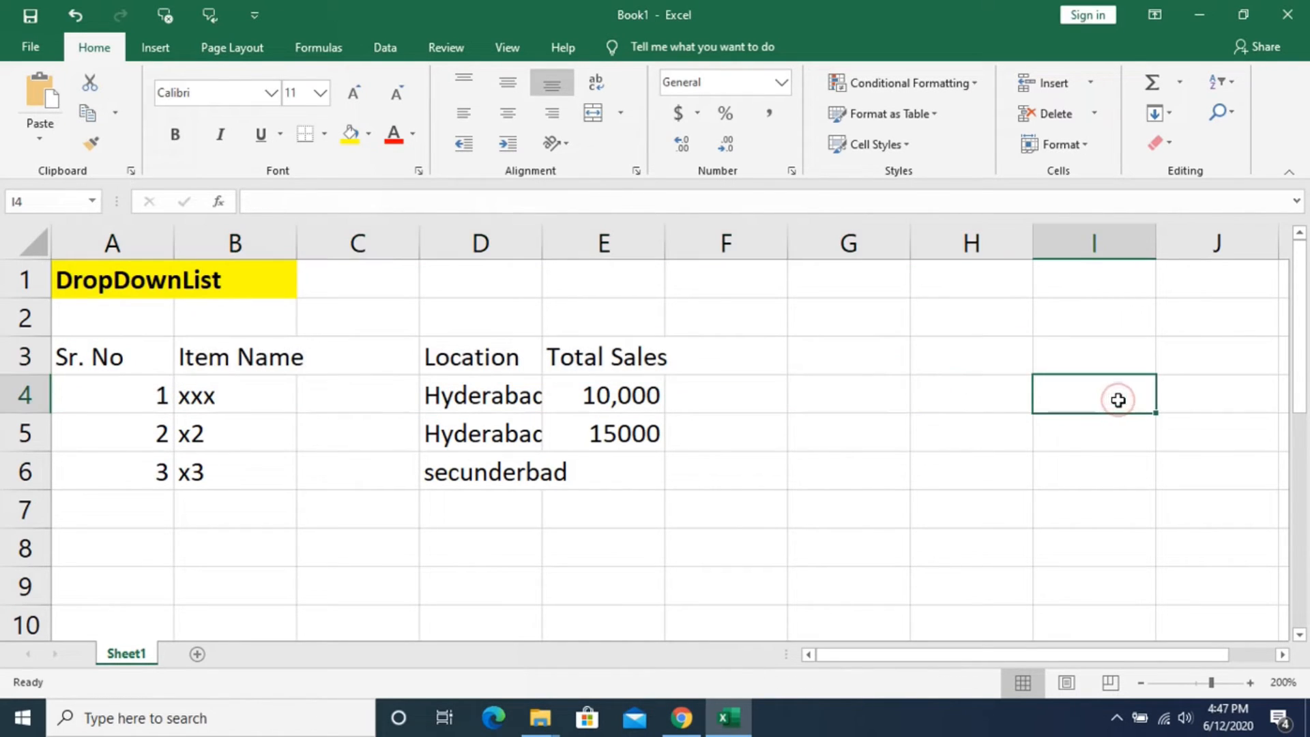
key(Down)
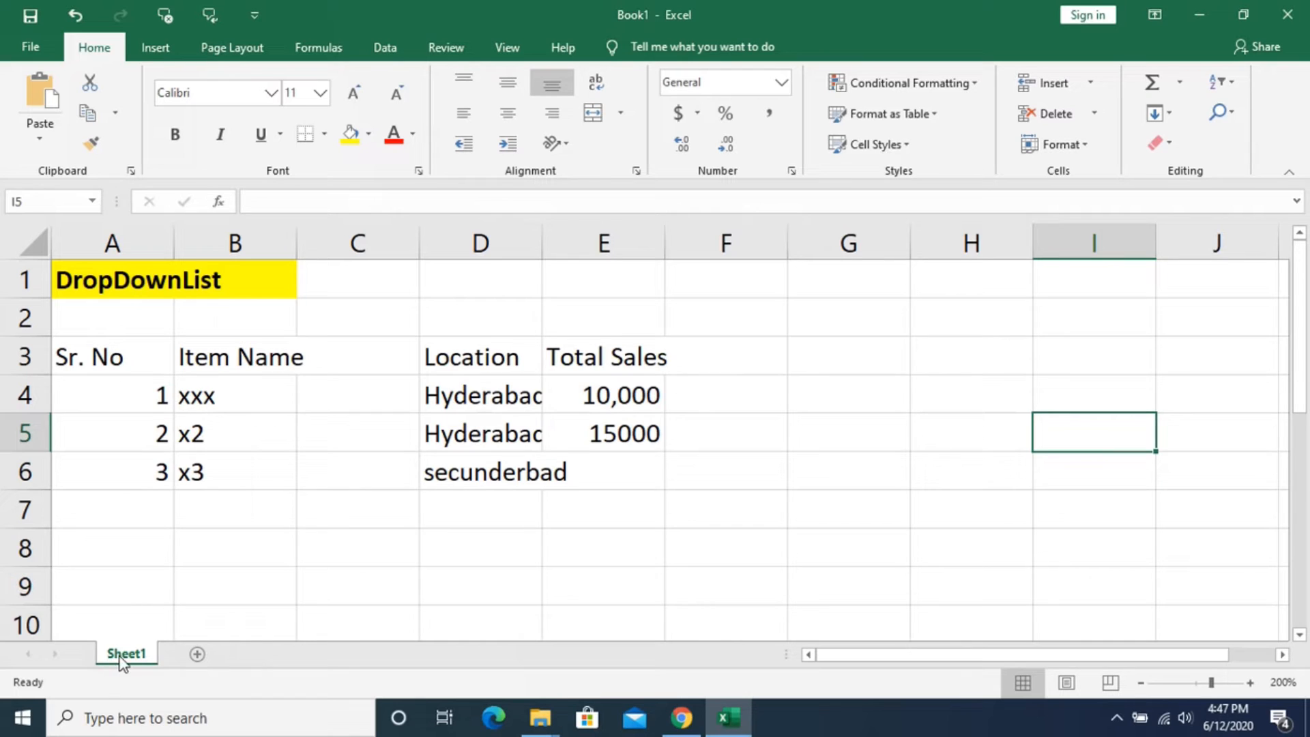
- Add a new worksheet to the workbook
click(197, 653)
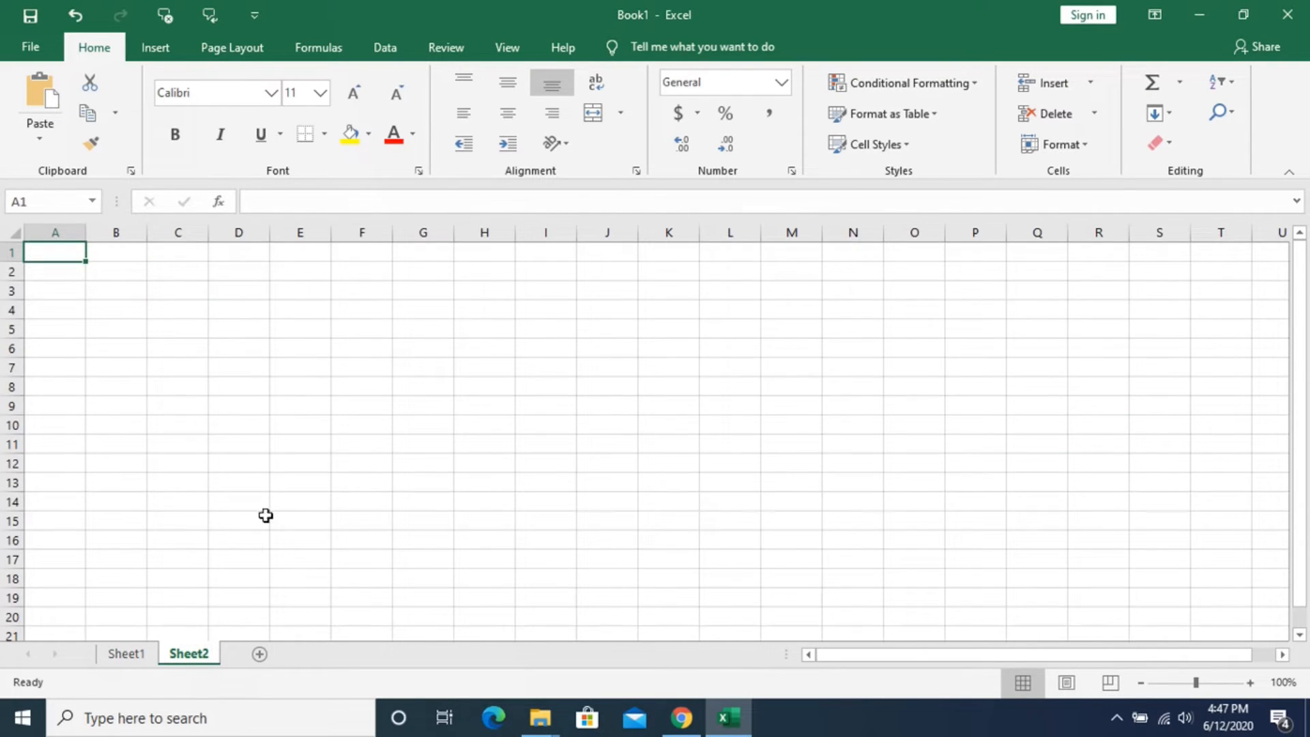
click(785, 302)
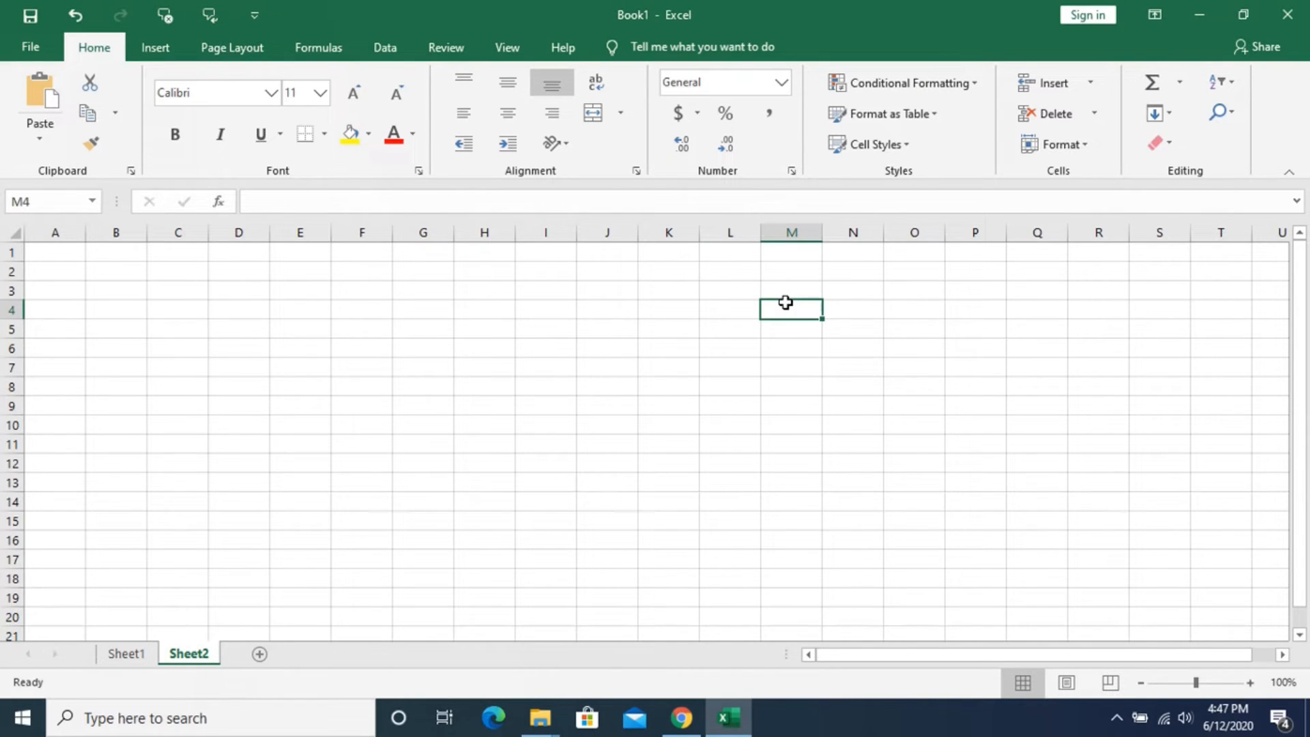
click(798, 371)
click(779, 252)
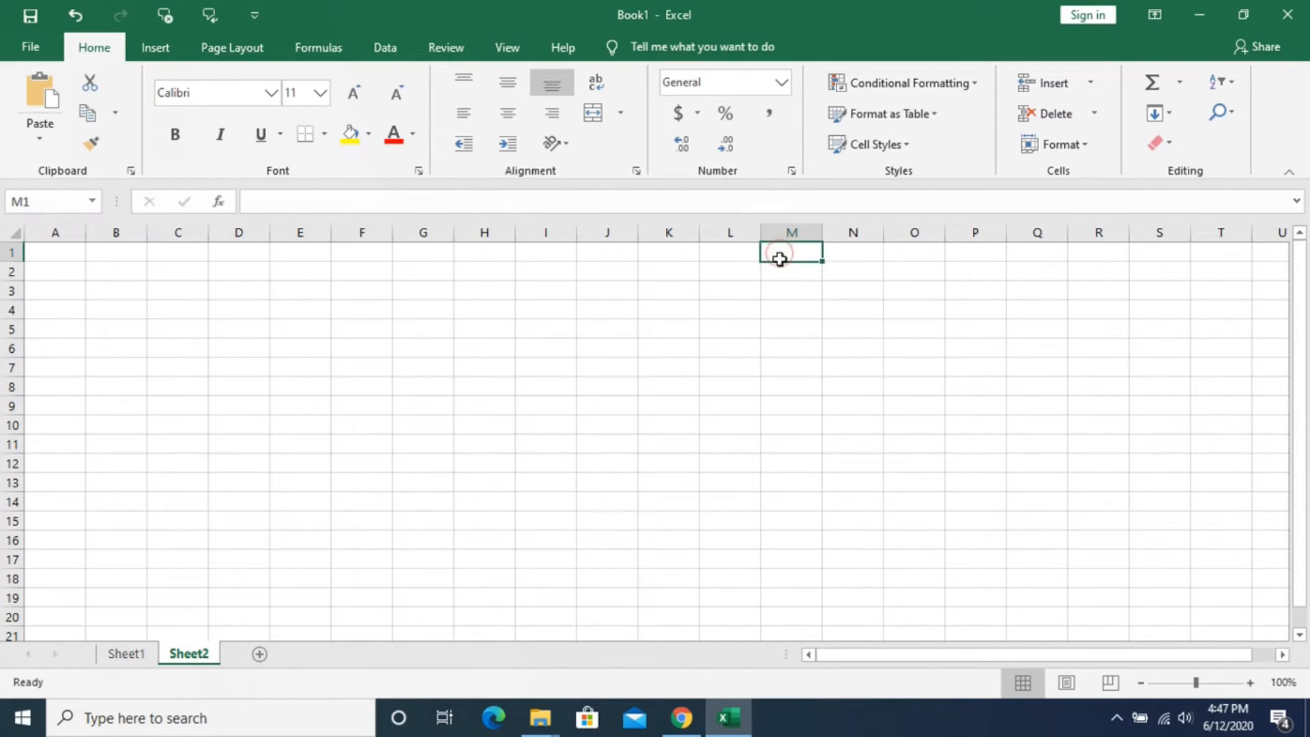
click(775, 367)
click(795, 407)
click(810, 447)
click(787, 379)
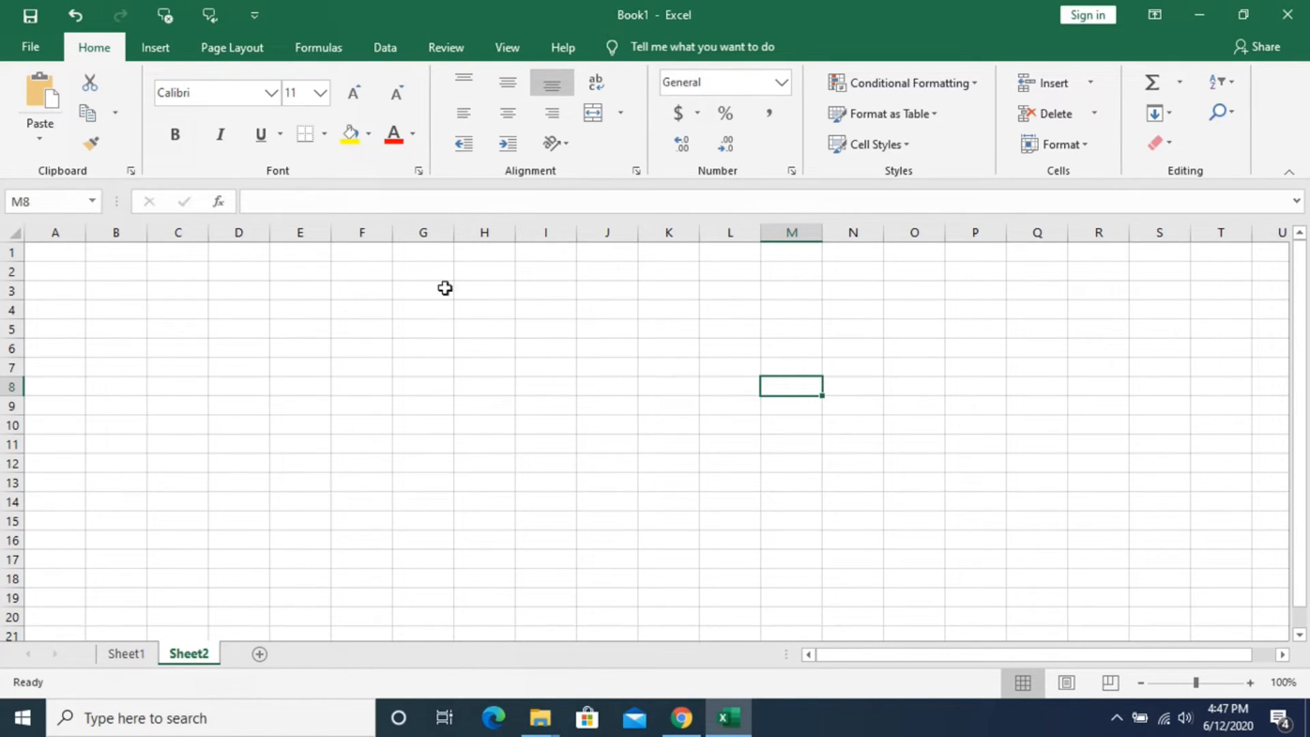
click(784, 404)
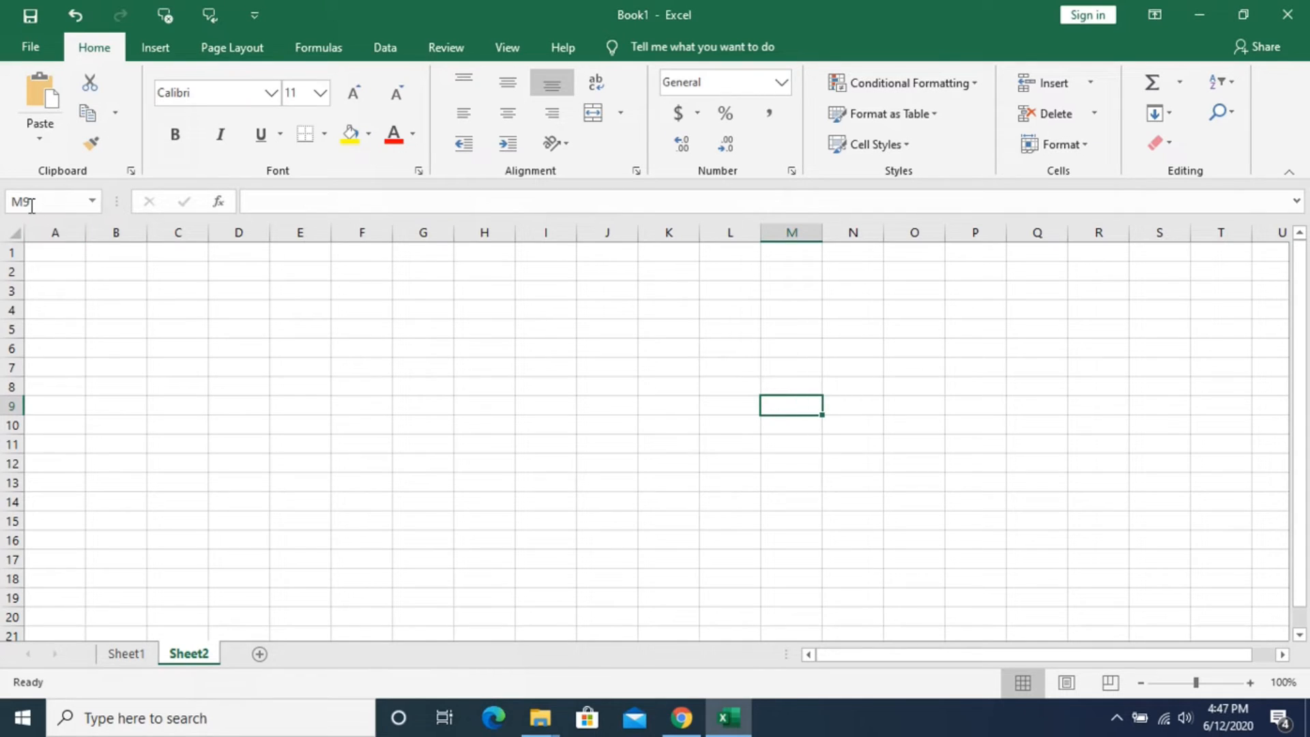
click(785, 520)
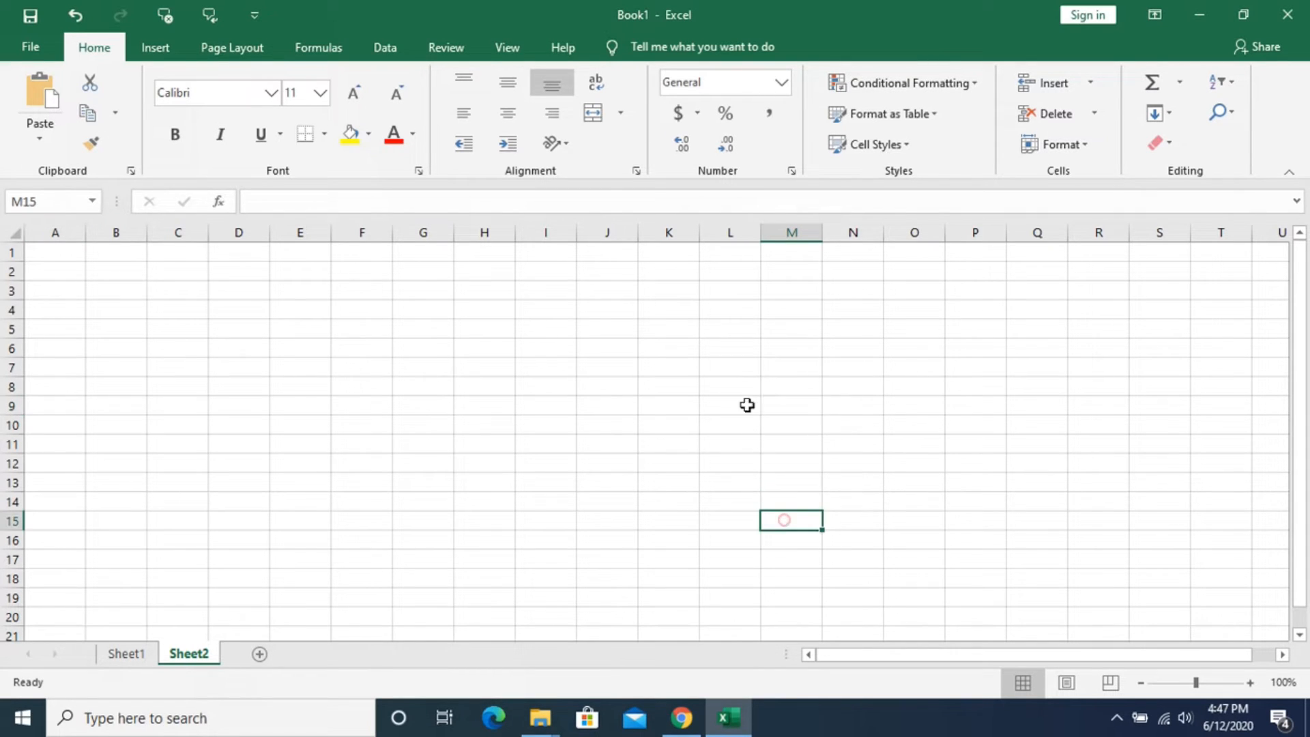
- Enter HYDERABAD in cell M7 and SECUNDERABAD in cell M8 of Sheet2 to start the location list
click(784, 370)
text(HY)
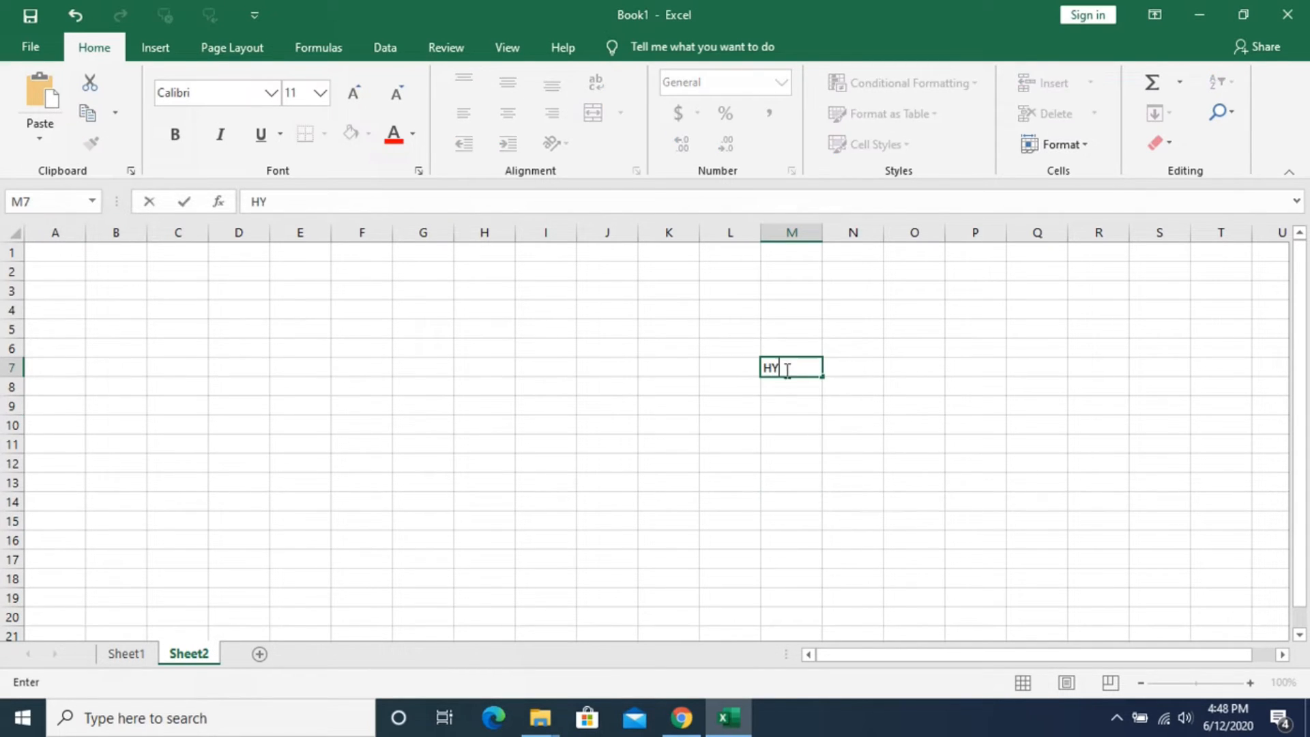
text(DERABAD)
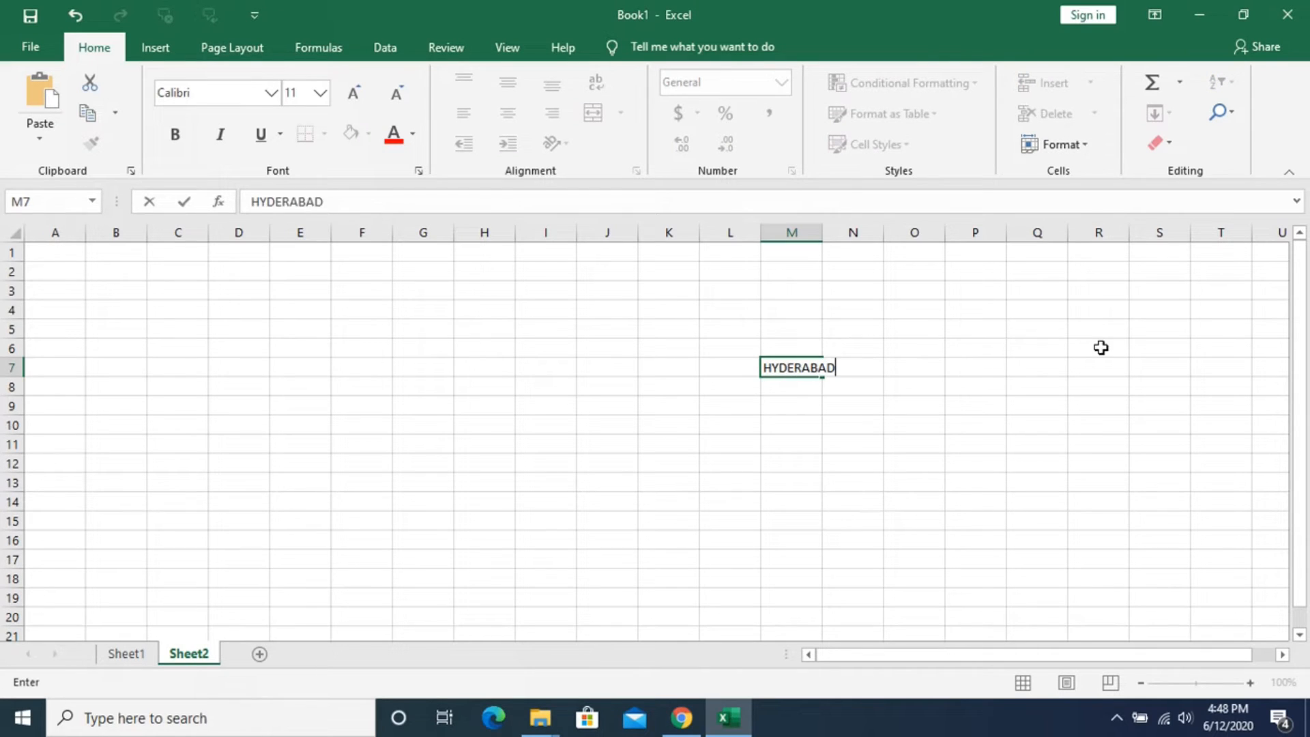
key(Return)
text(SECUNDERABAAD)
key(BackSpace)
key(BackSpace)
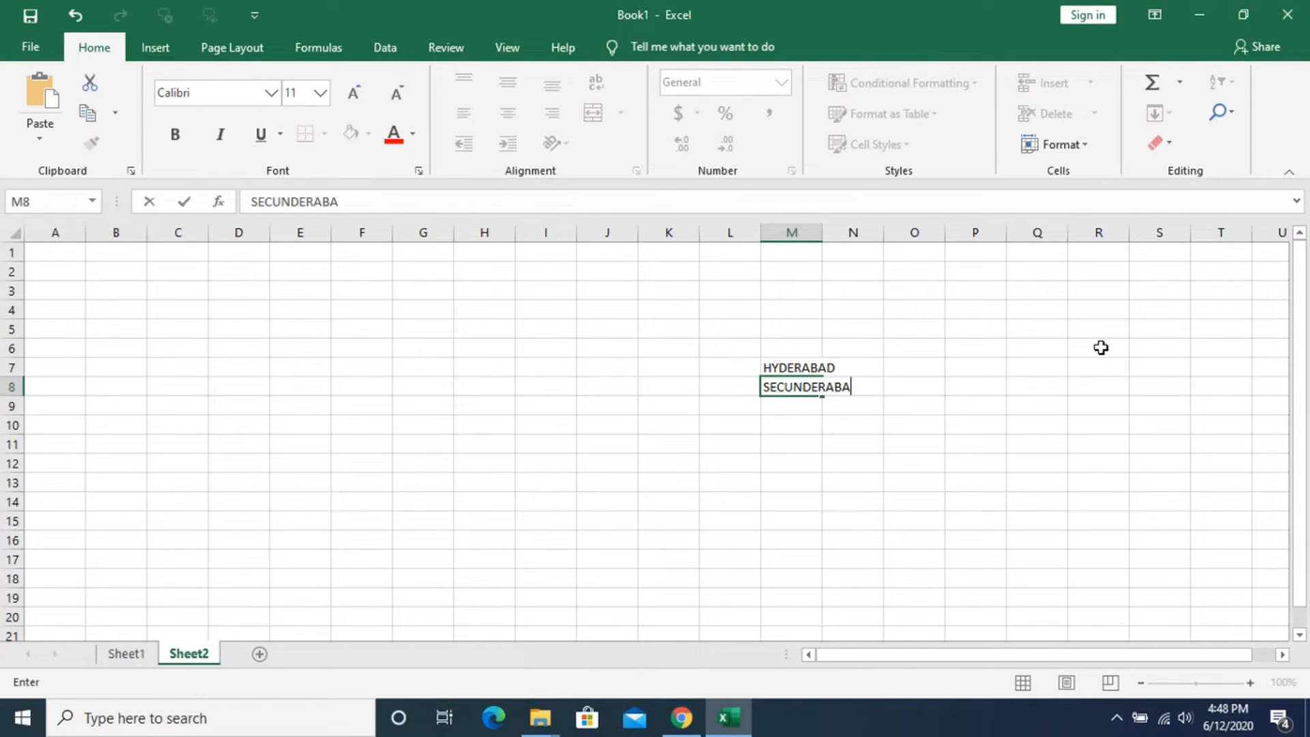
text(D)
key(Return)
- Add KURNOOL in cell M9 and VIZAG in cell M10 to complete the location list
text(KURNOOL)
key(Return)
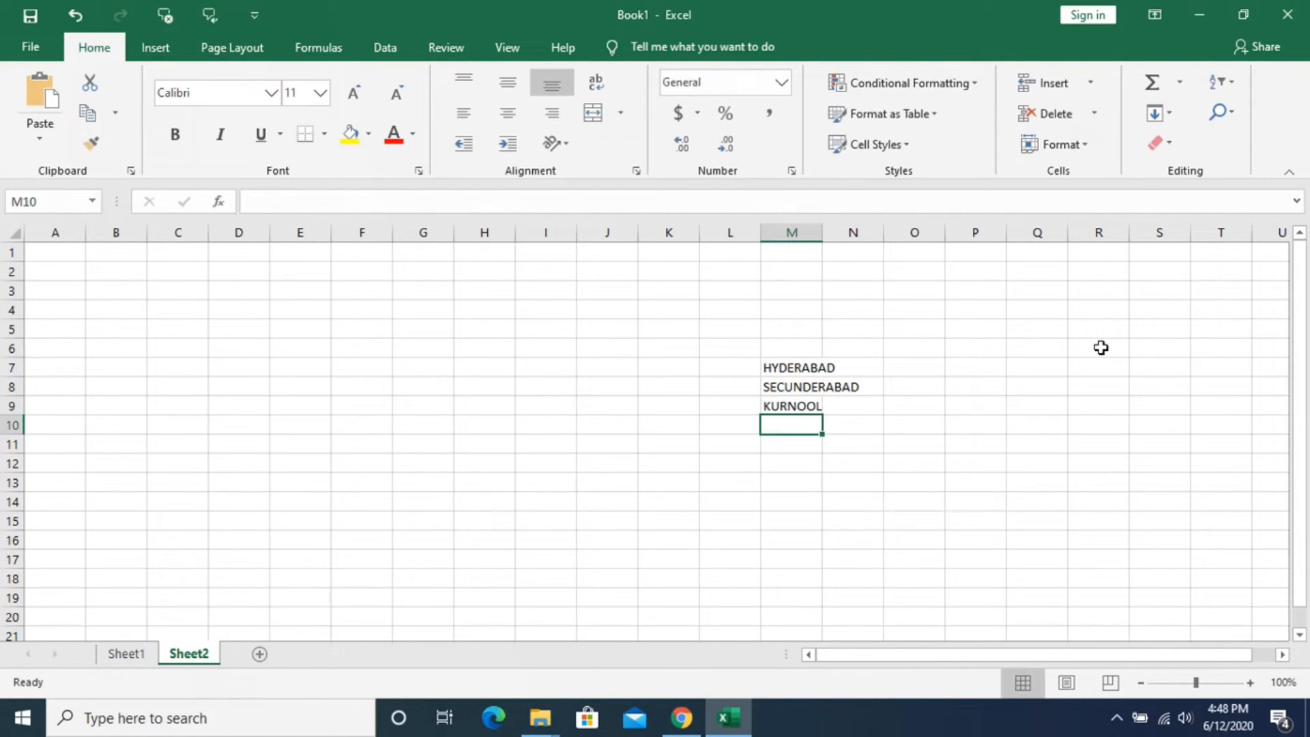
text(VIZAG)
key(Return)
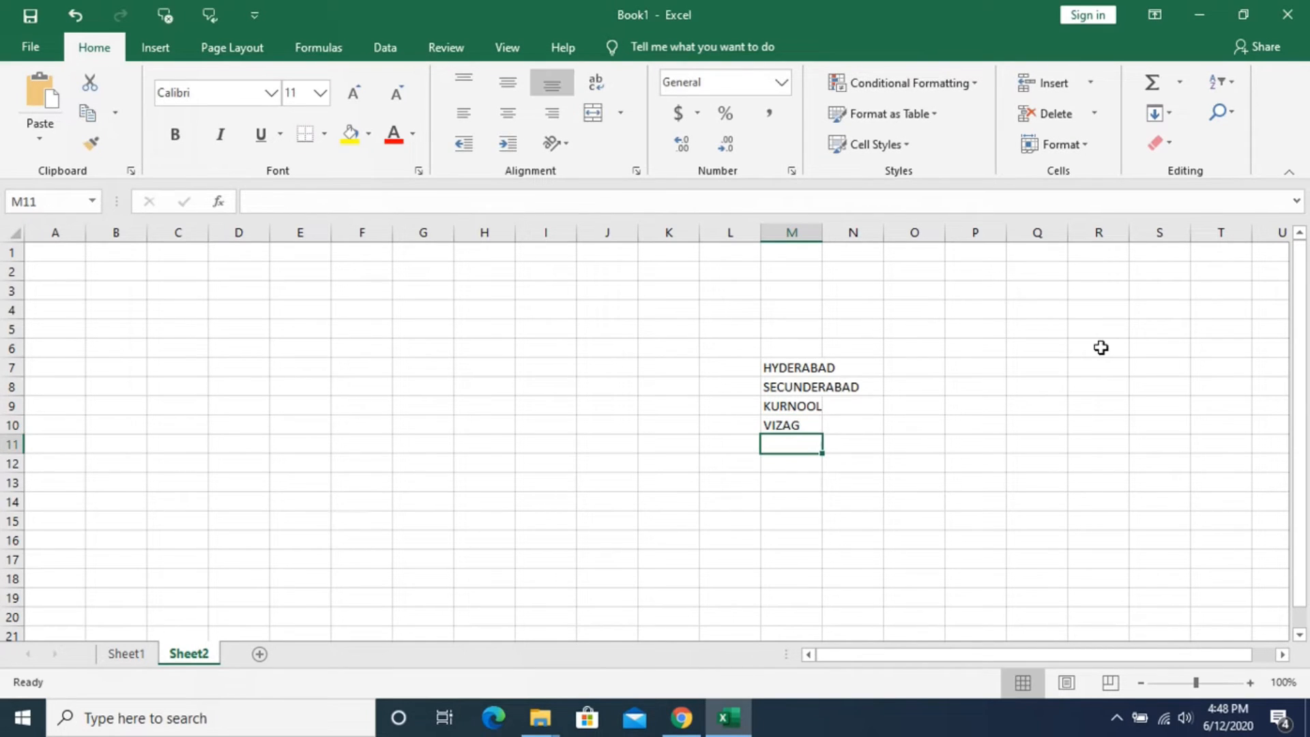
- Examine the cell references of the location entries in M7:M10, both individually and as a selected range
click(754, 501)
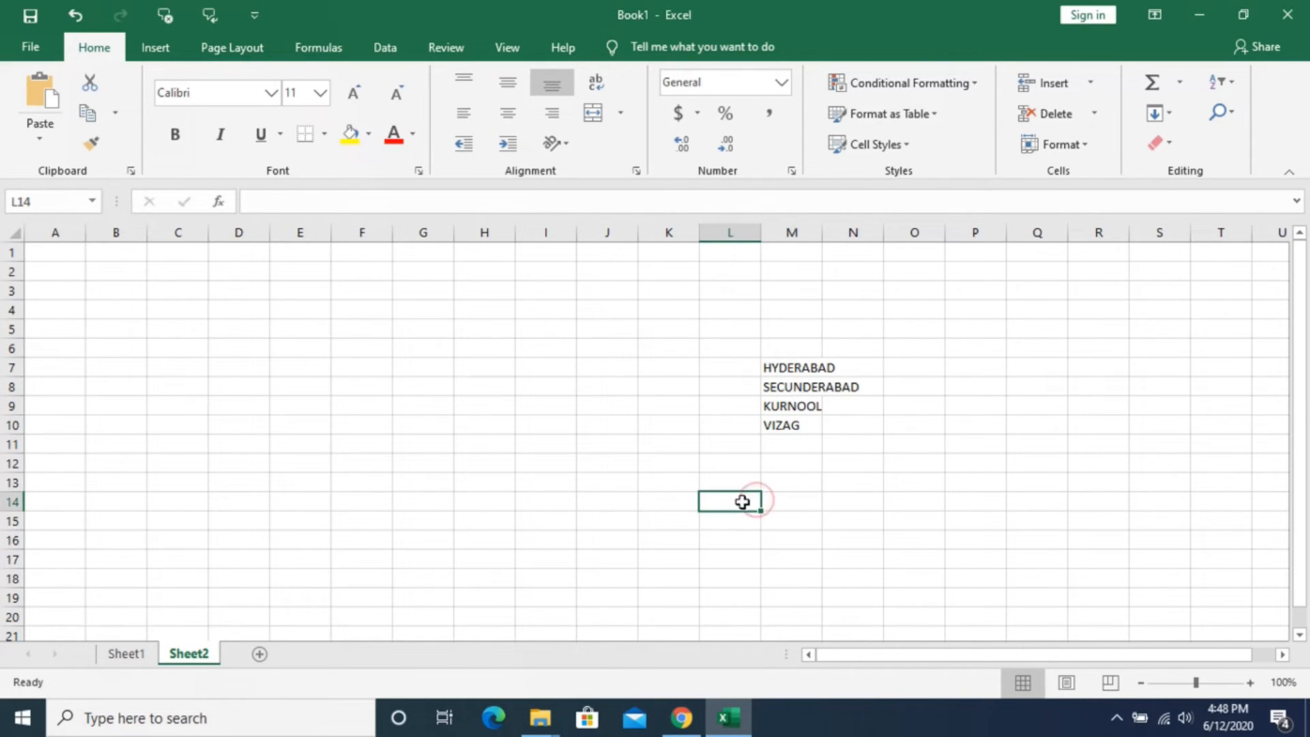
click(778, 367)
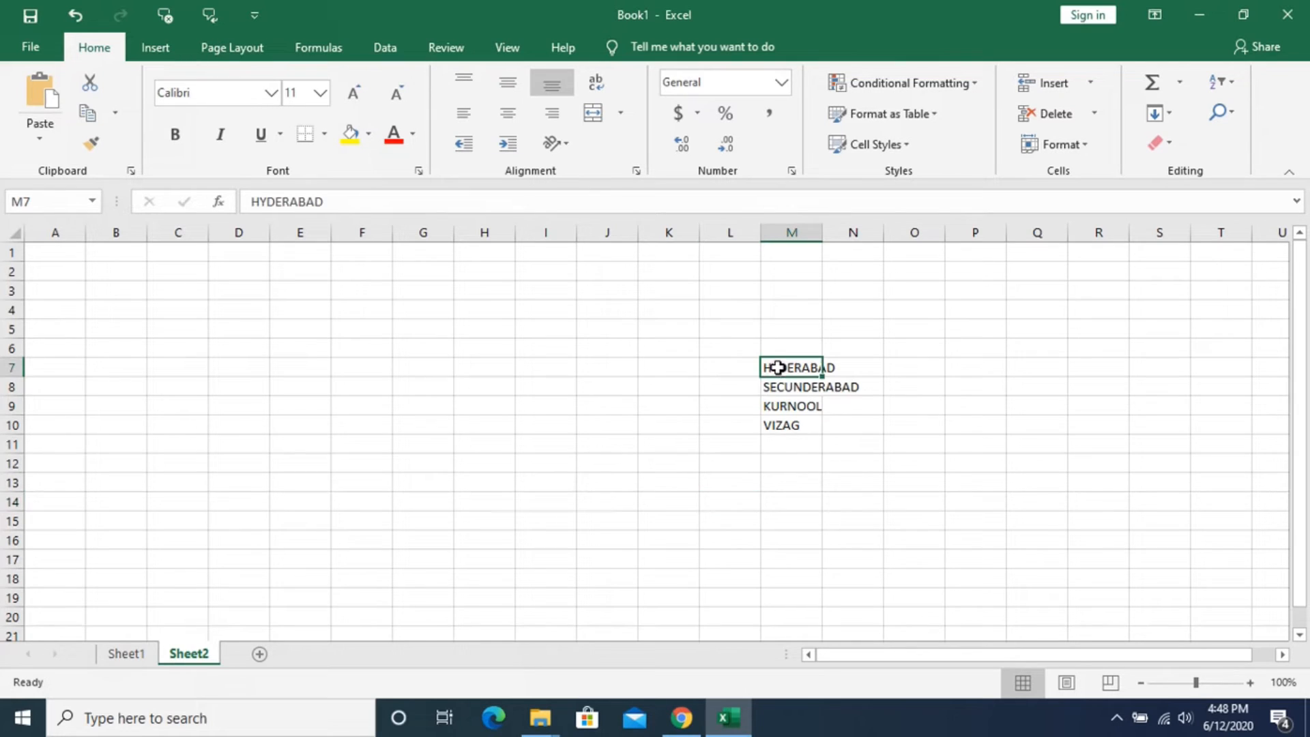
click(779, 386)
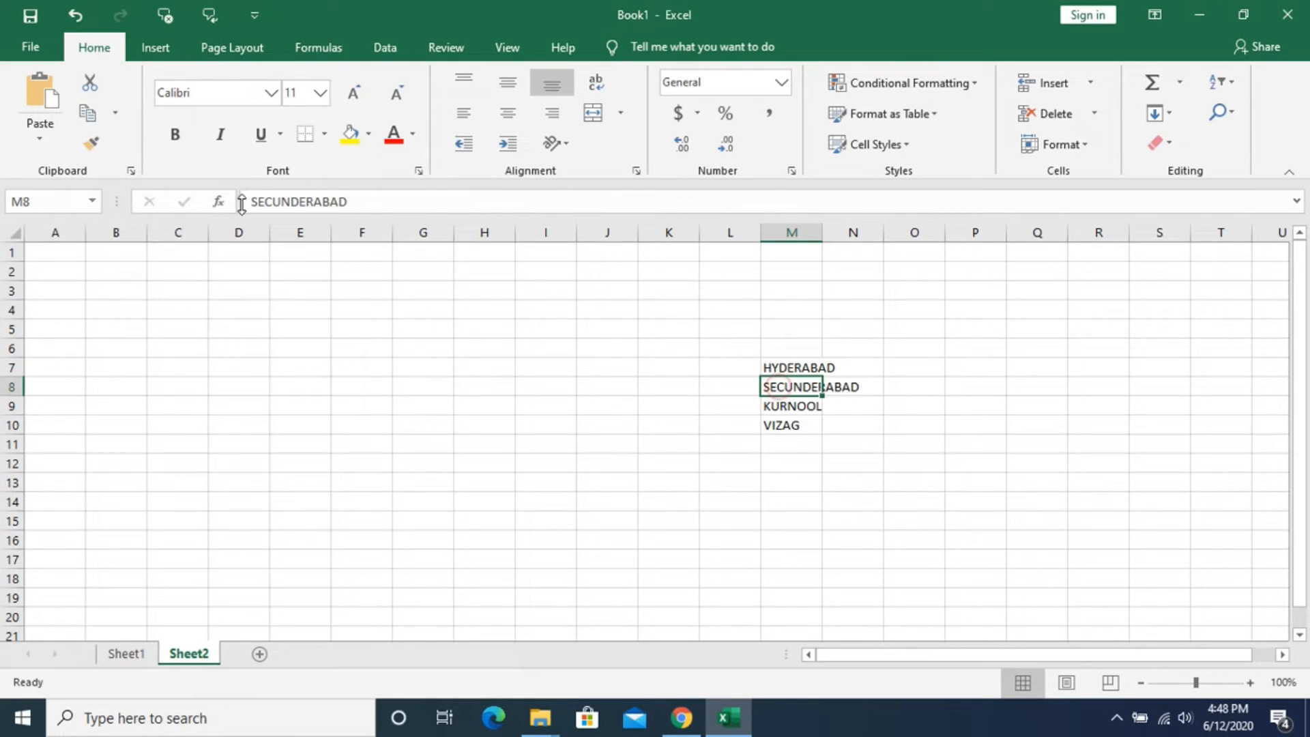
click(771, 409)
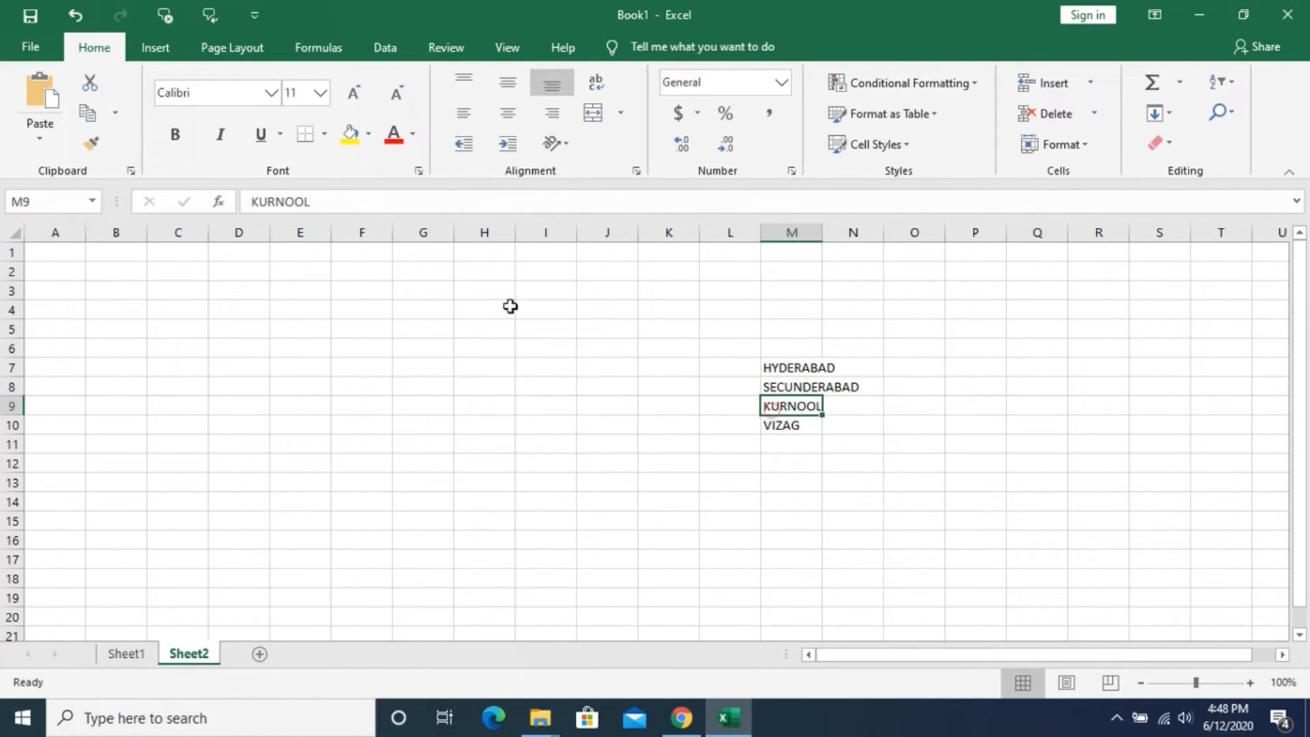
click(797, 428)
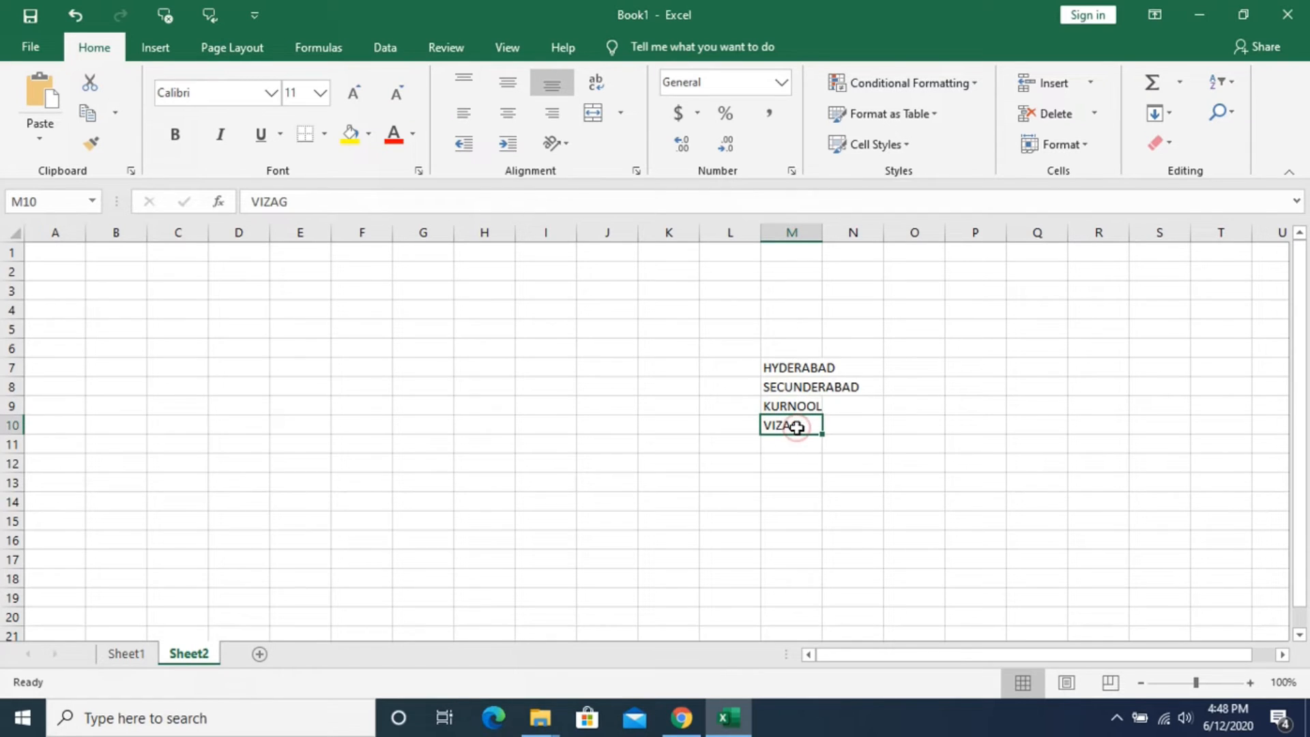
click(784, 481)
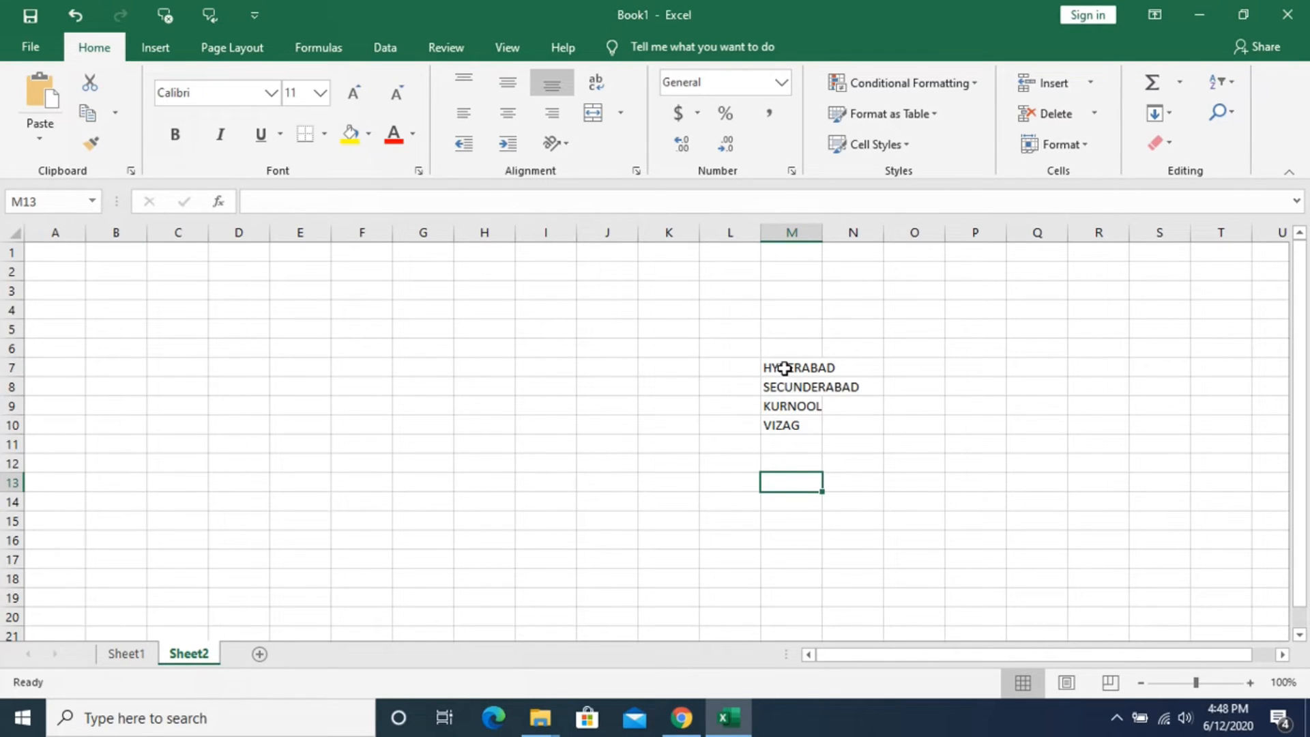
drag(784, 369, 783, 431)
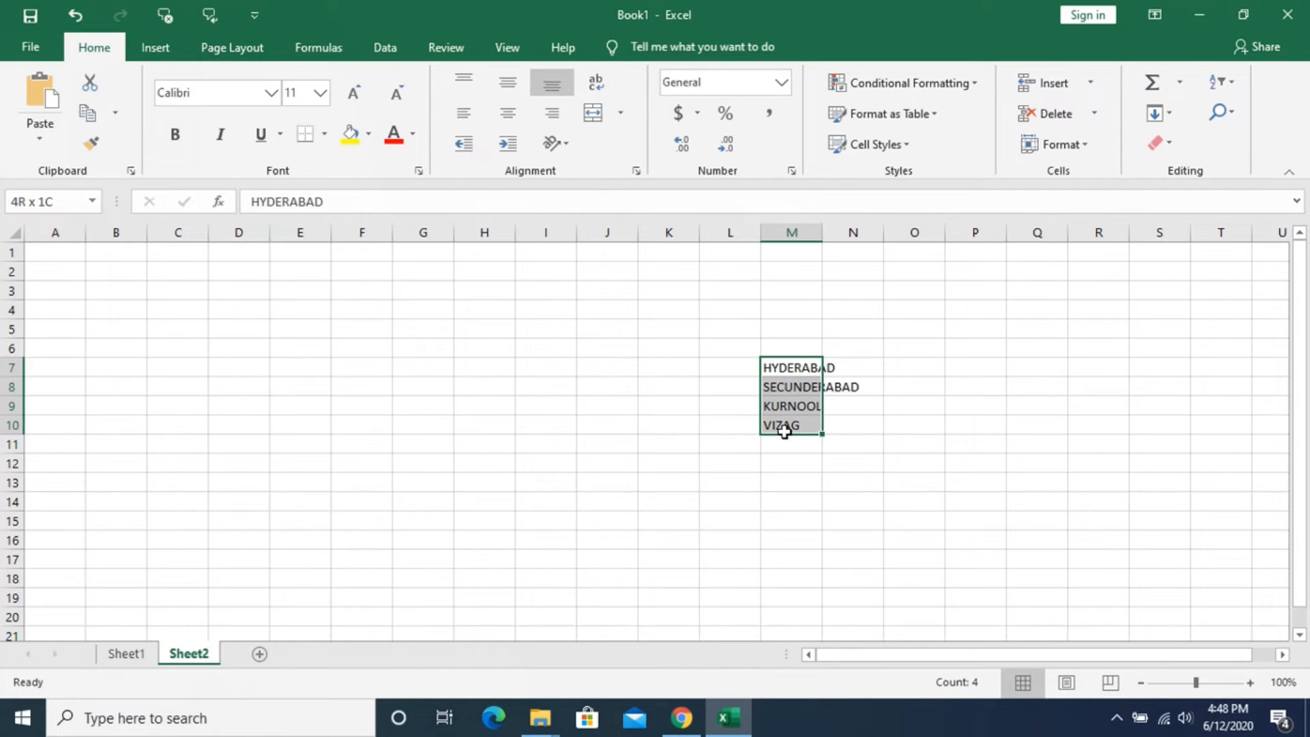
drag(785, 431, 783, 427)
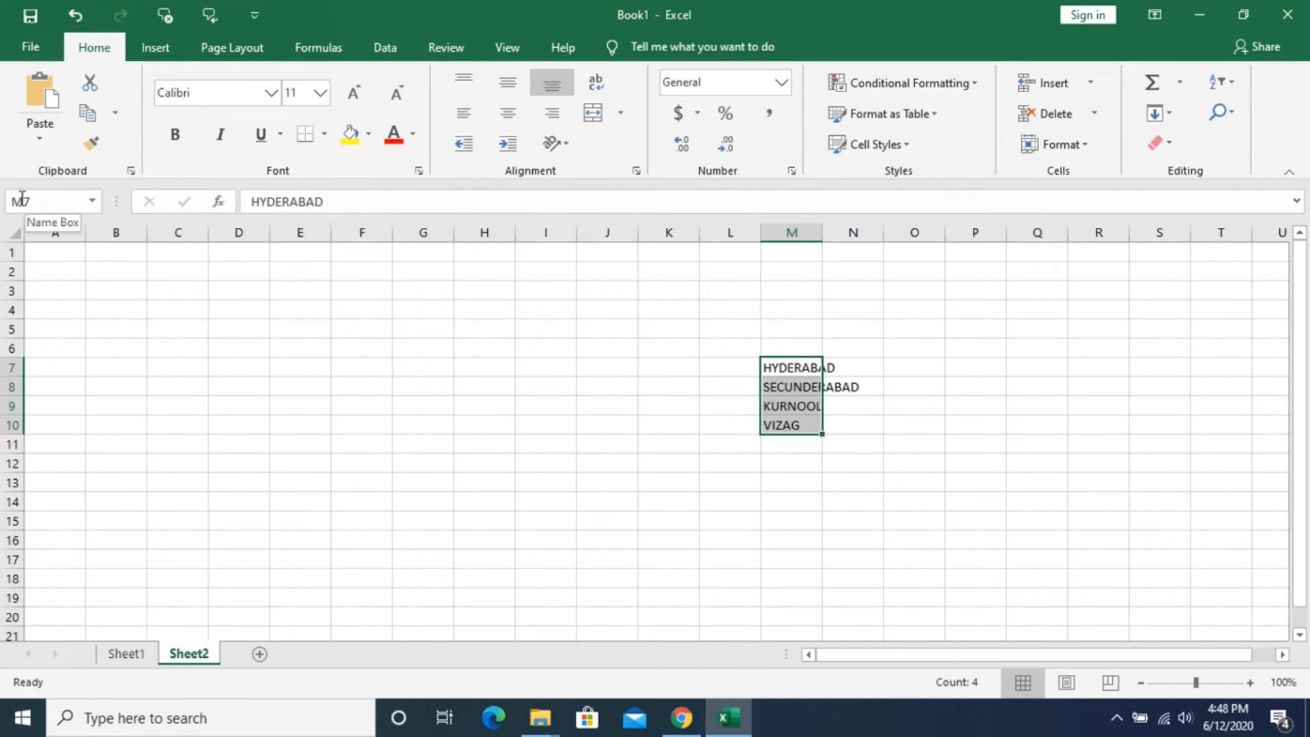
click(792, 483)
click(792, 505)
click(779, 365)
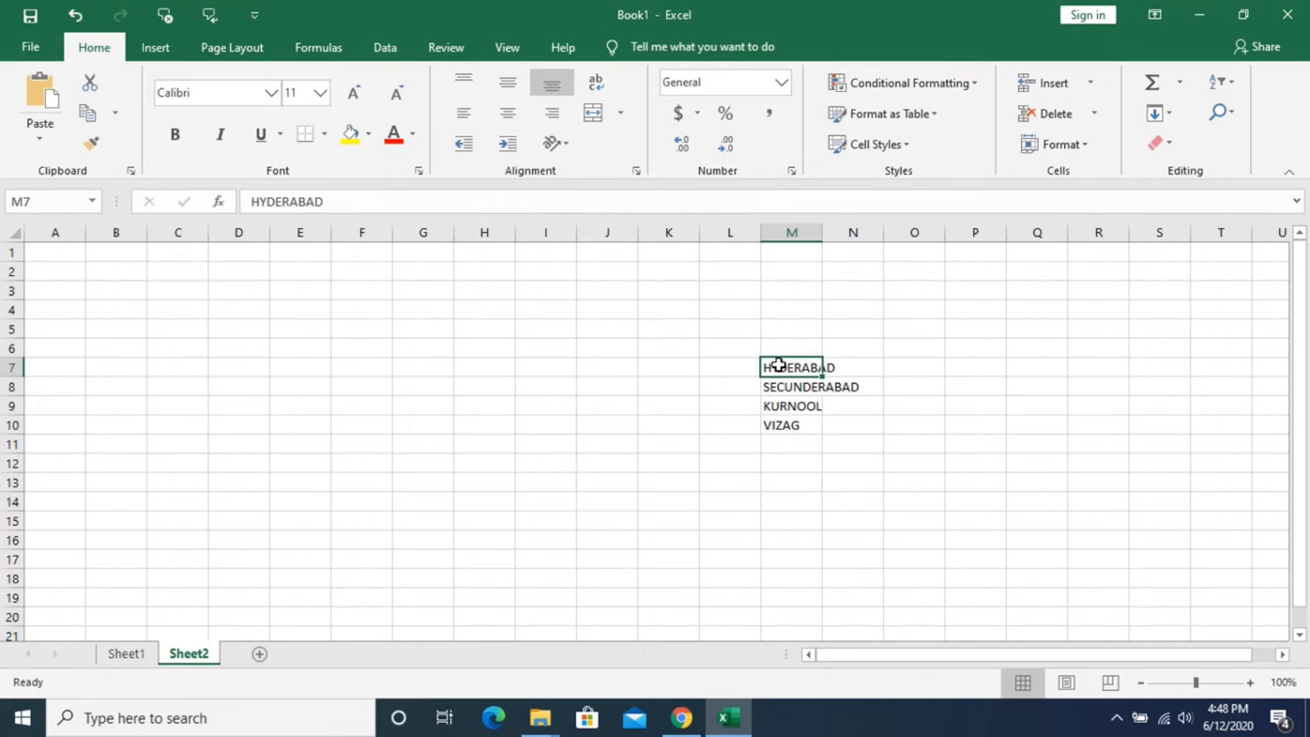
click(783, 427)
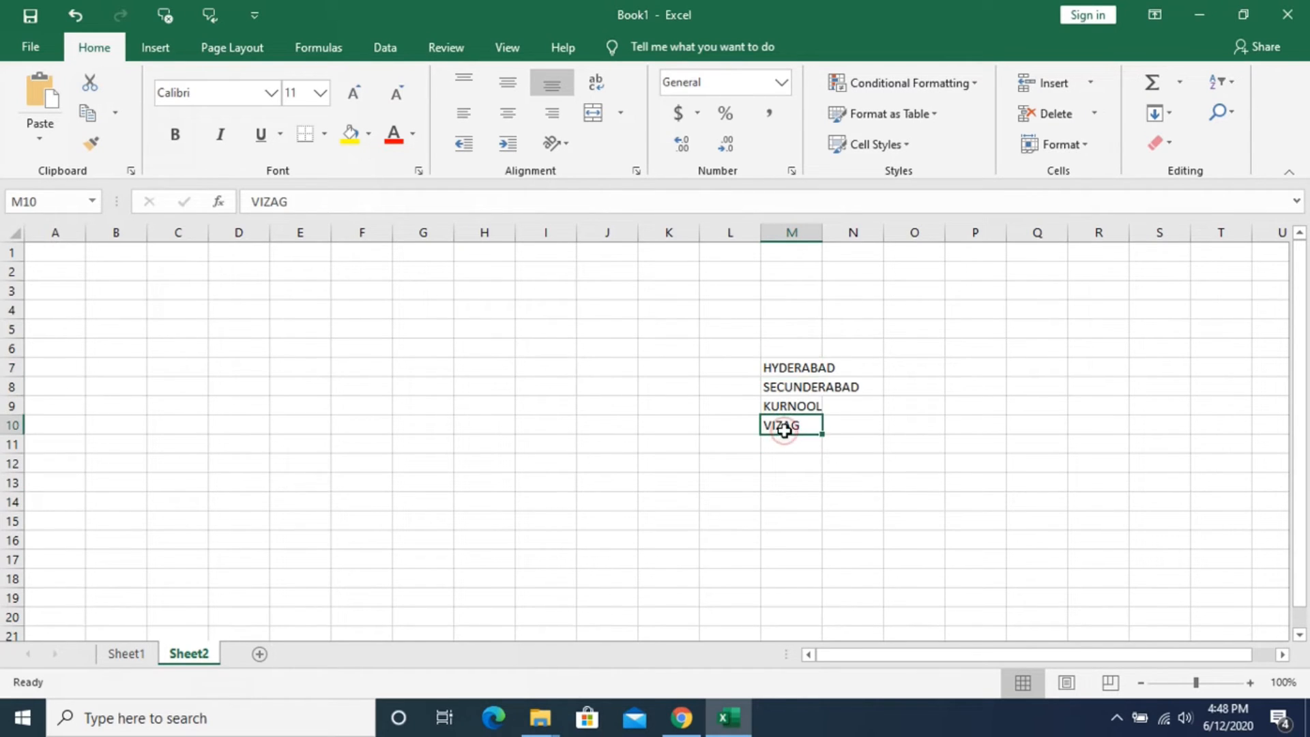
click(795, 509)
- Select the location list M7:M10 and define the range name CITIES for it
click(792, 371)
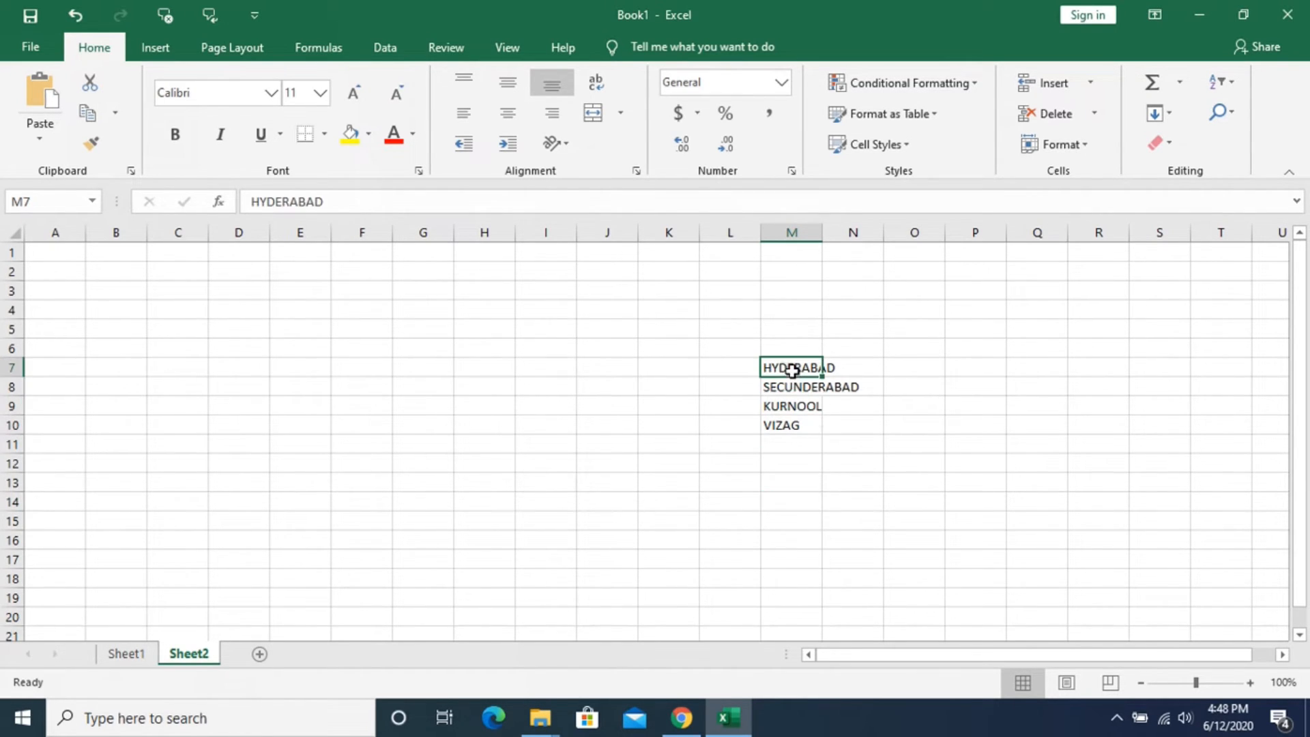
drag(791, 372, 787, 424)
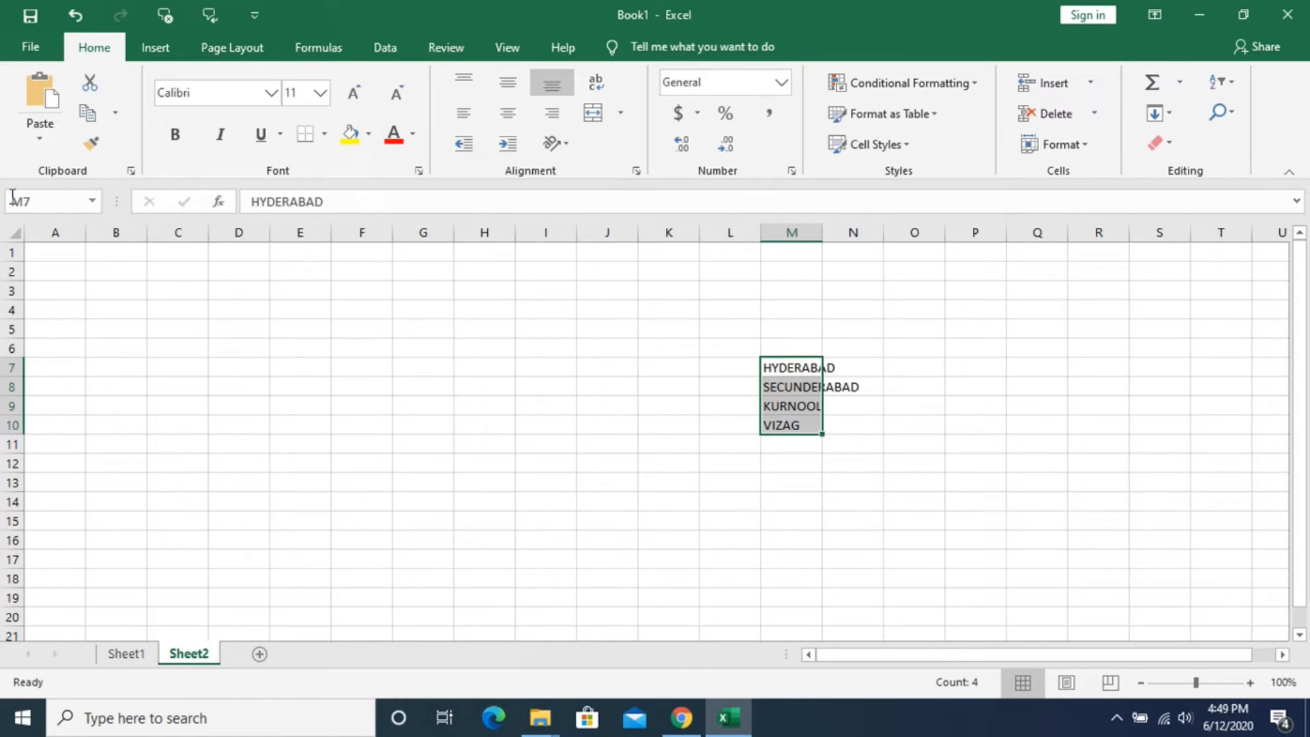
click(38, 203)
text(c)
key(Return)
- Check the individual location cells and the full range M7:M10 to verify the assigned range name
click(785, 371)
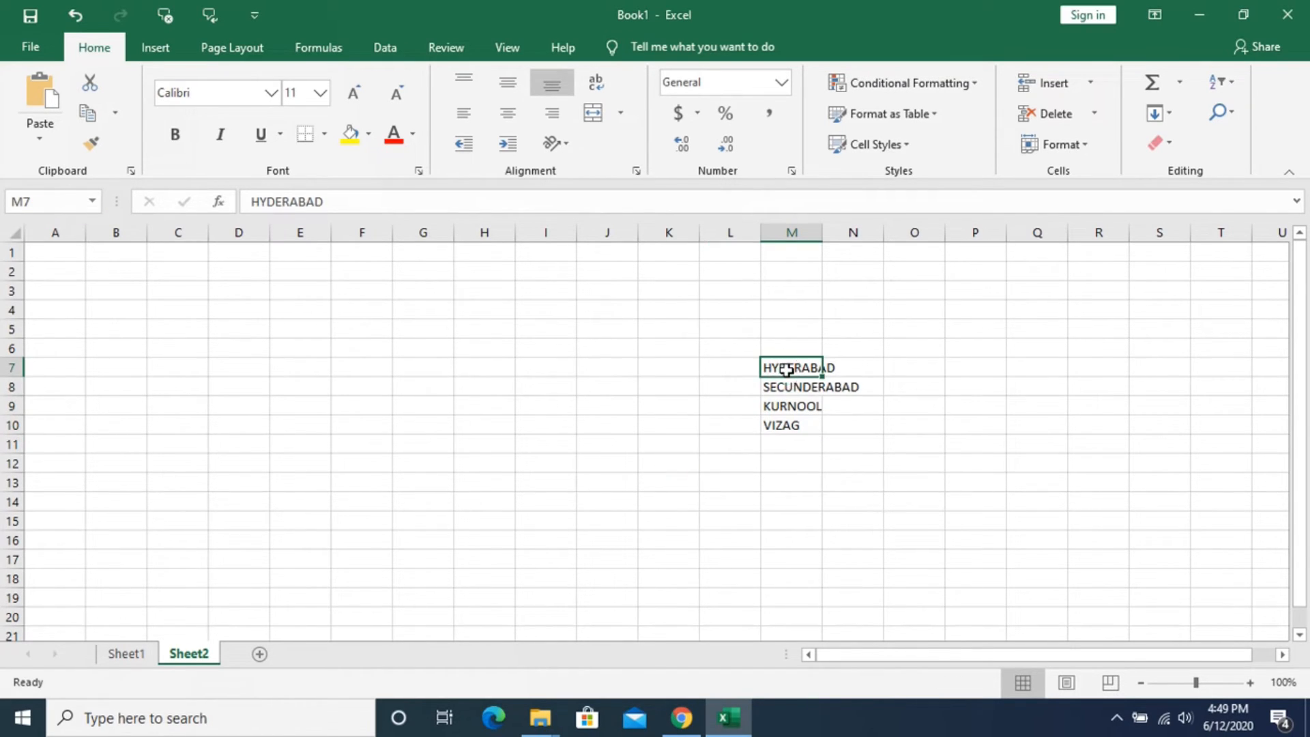
click(791, 392)
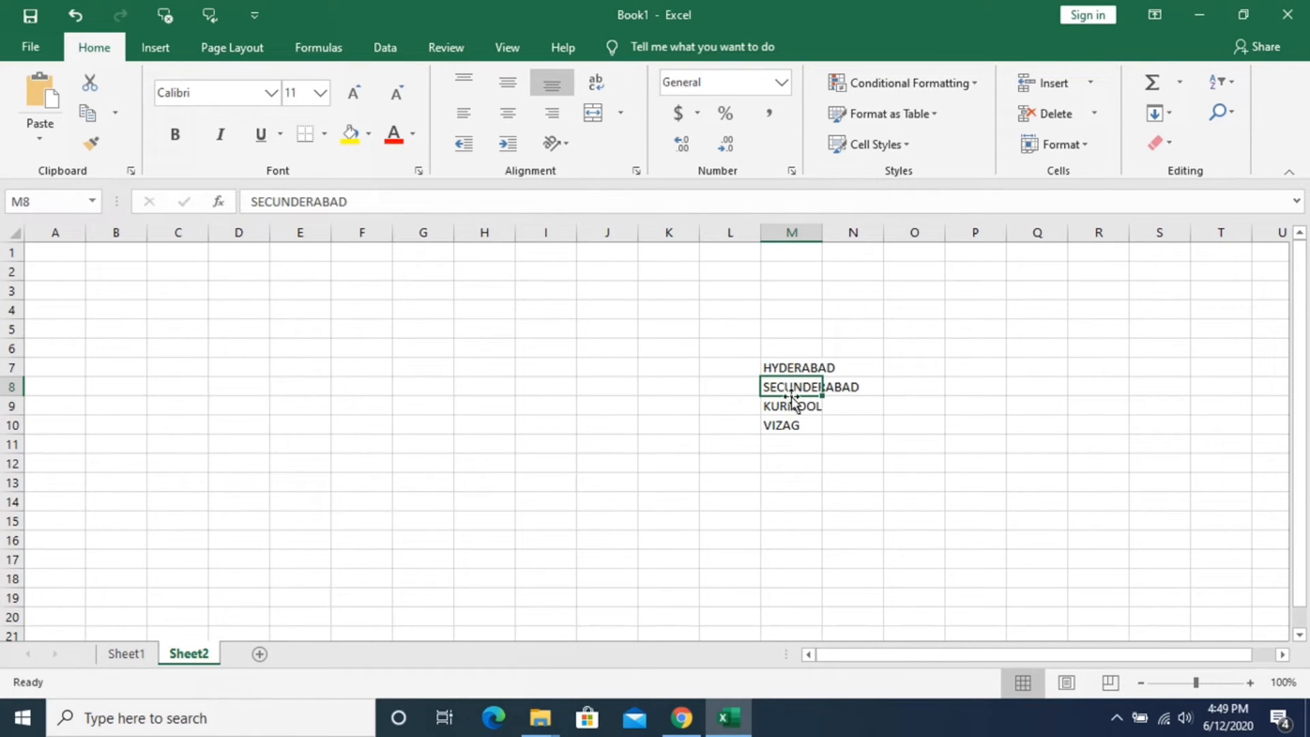
click(791, 405)
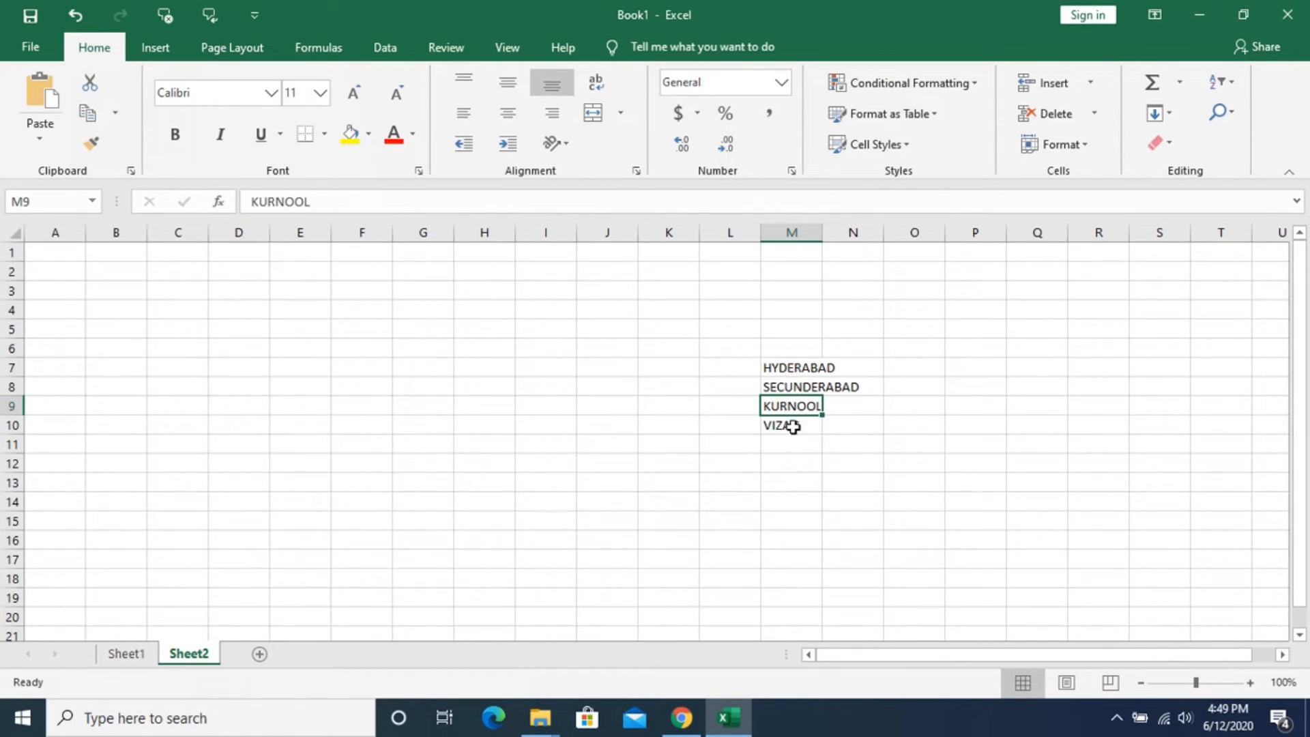
click(792, 426)
click(770, 478)
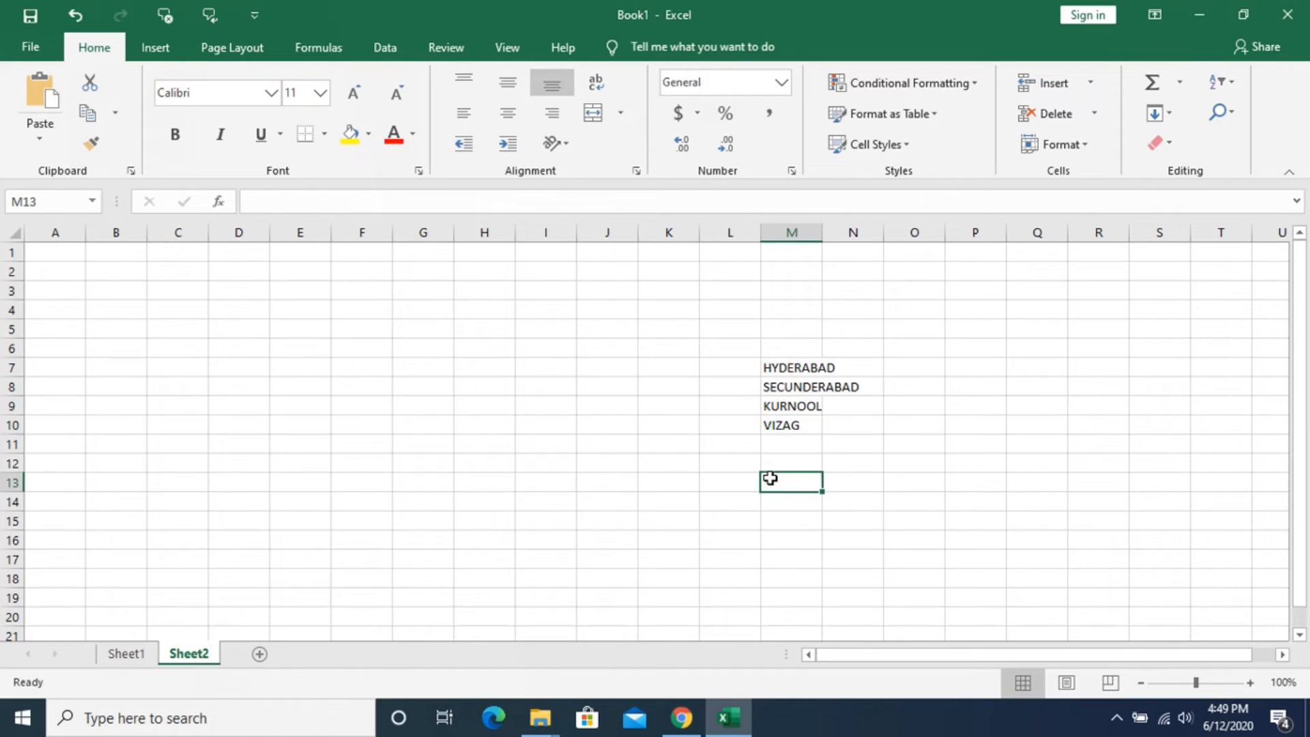
drag(789, 368, 785, 418)
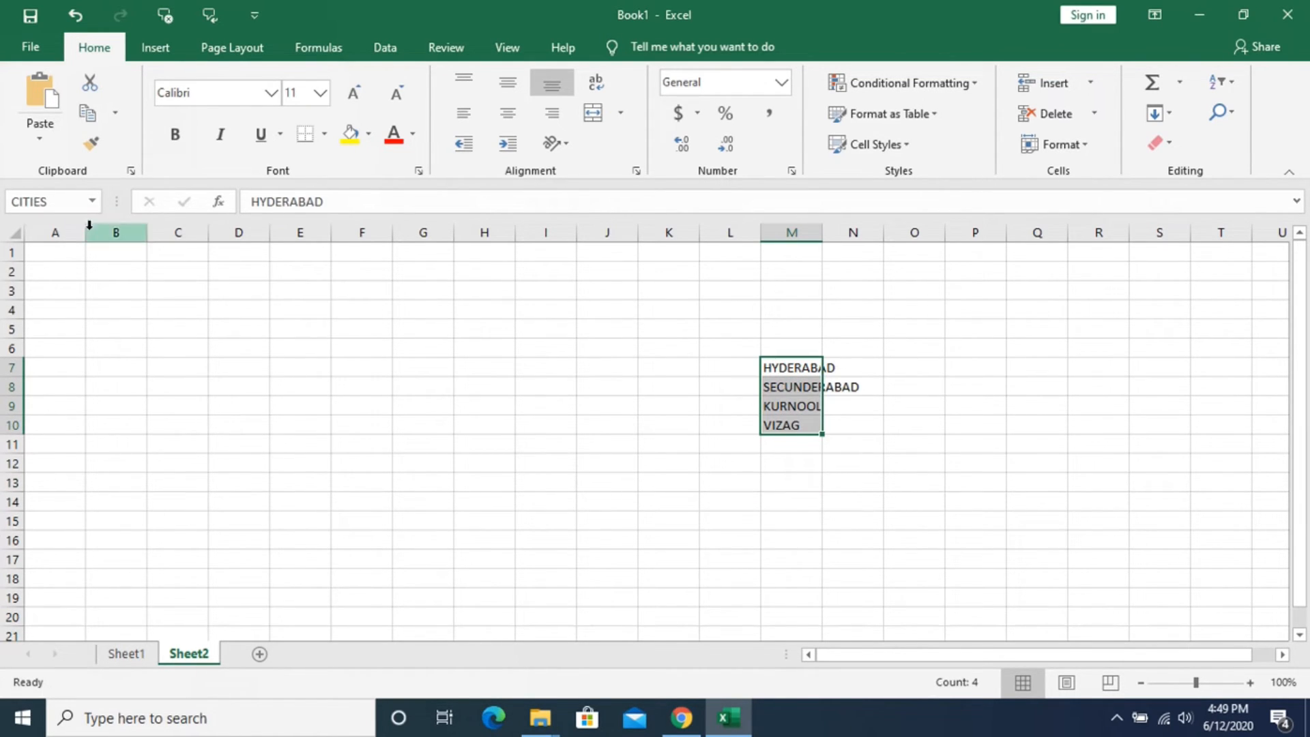
mouse_move(818, 377)
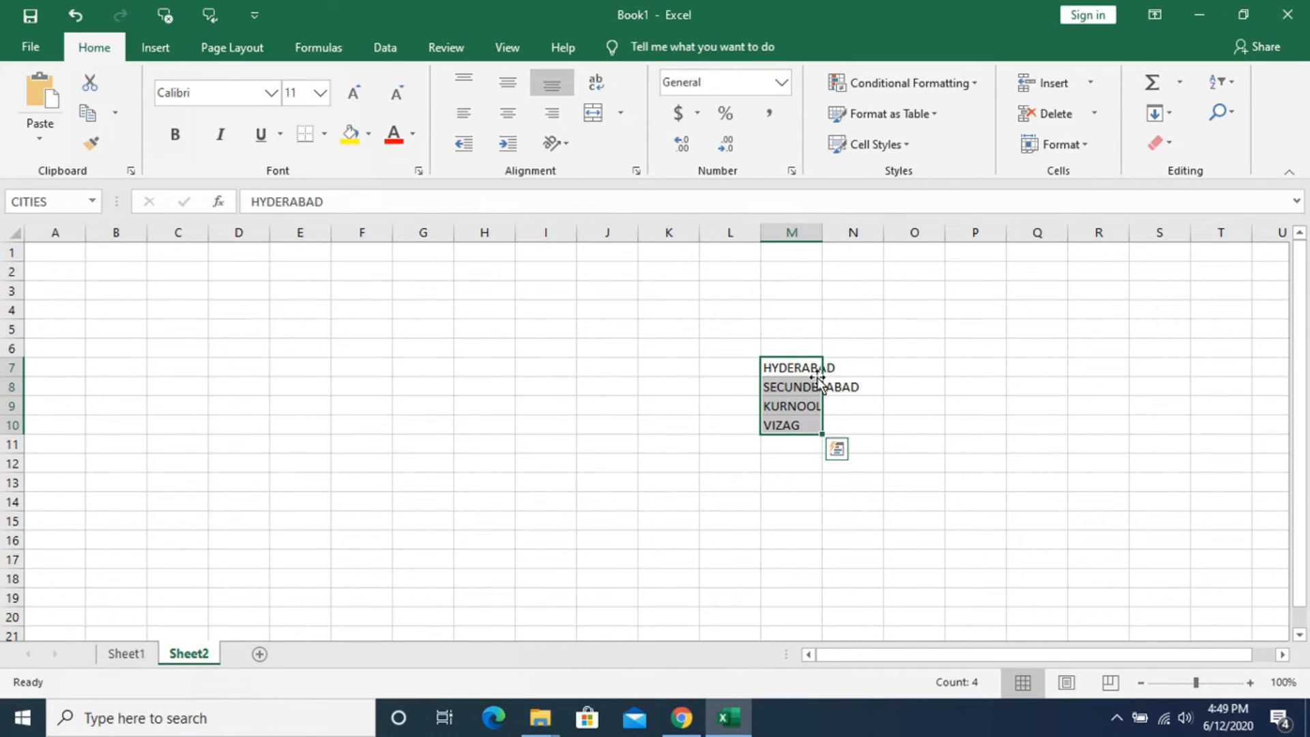
- Switch to Sheet1 and select the entire Location column D
click(127, 654)
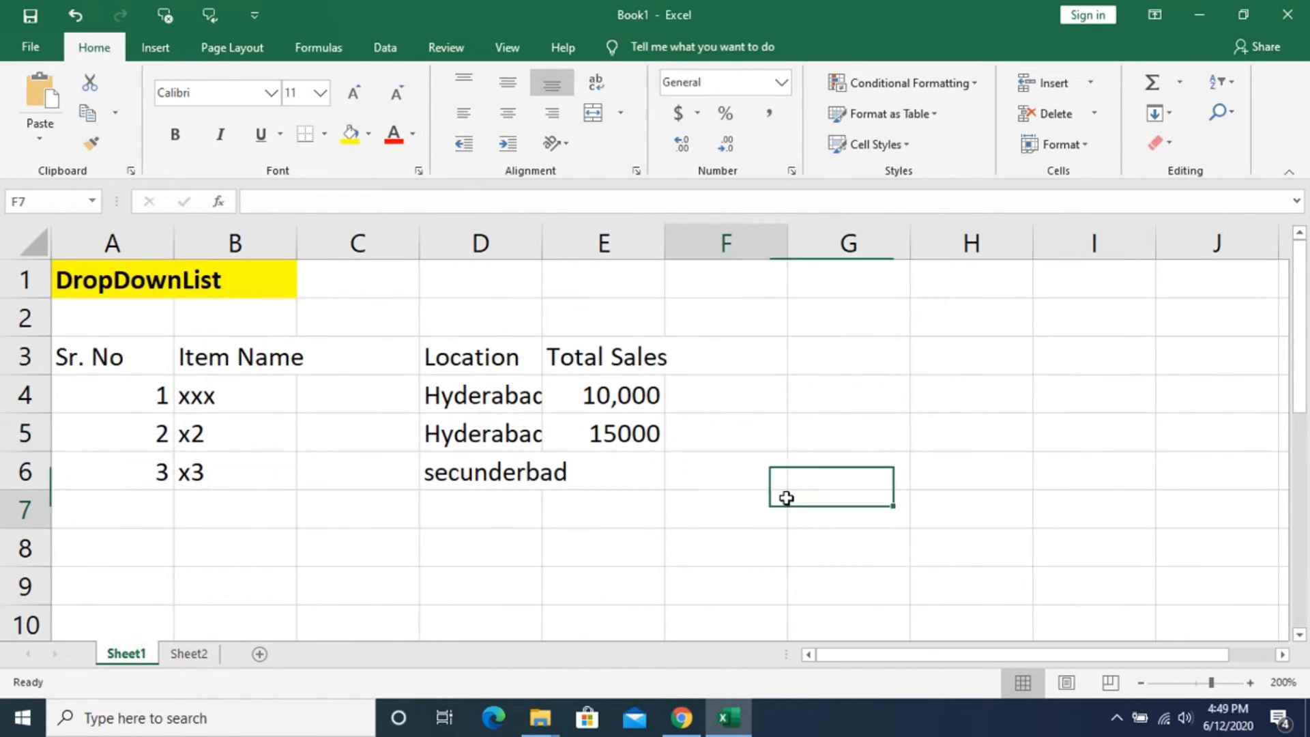
drag(470, 399, 443, 671)
click(481, 242)
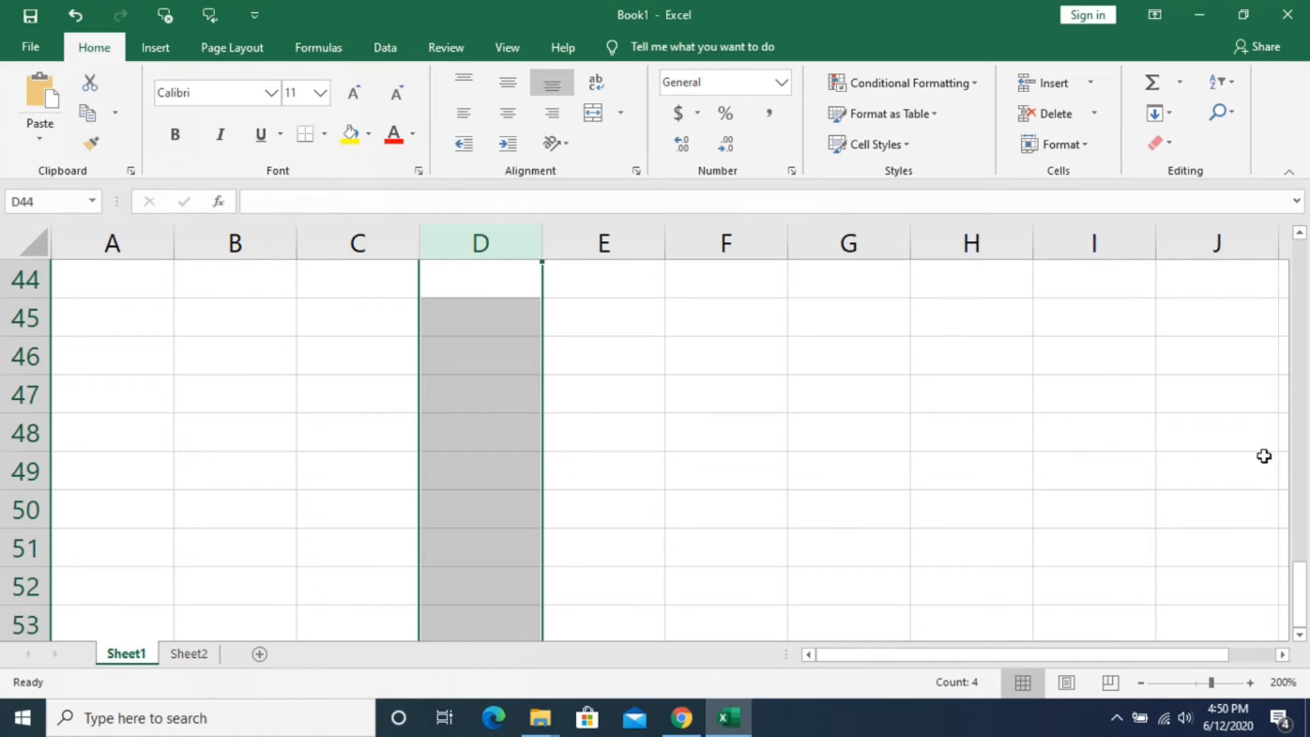
drag(1300, 586, 1306, 254)
click(795, 417)
drag(485, 386, 472, 557)
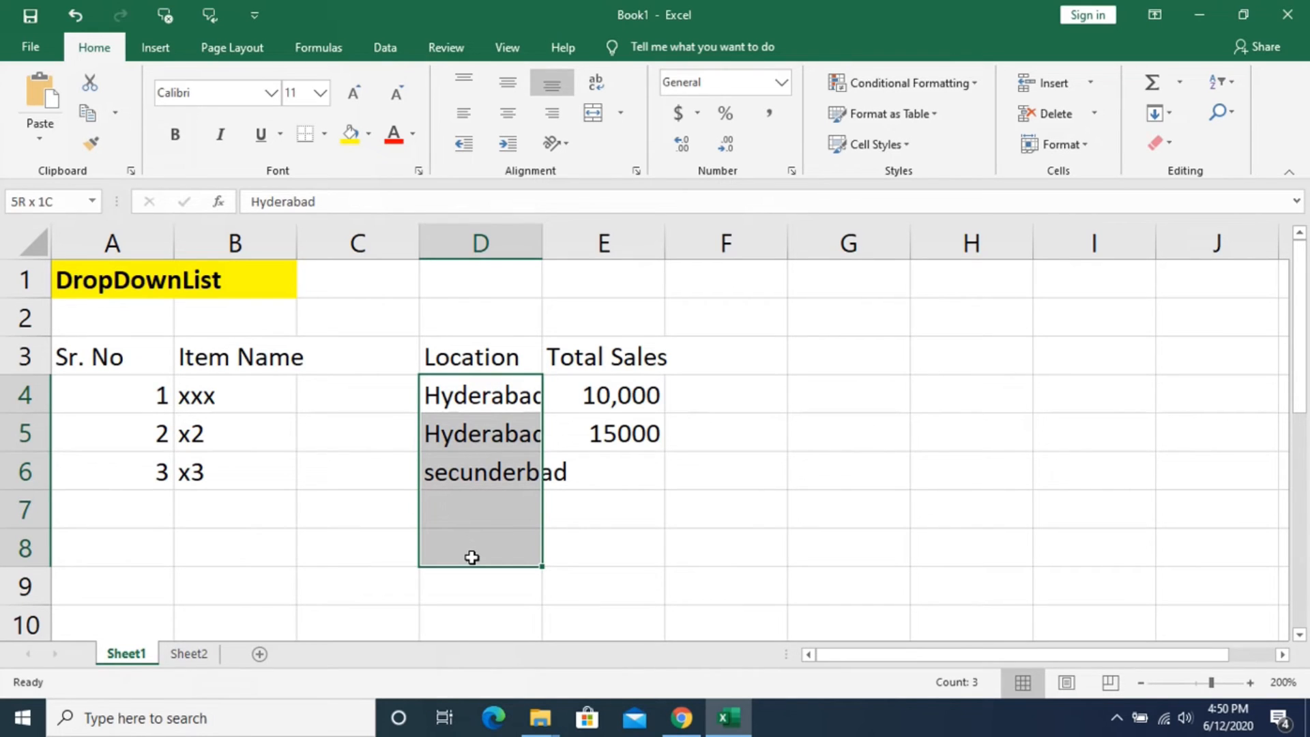
click(503, 244)
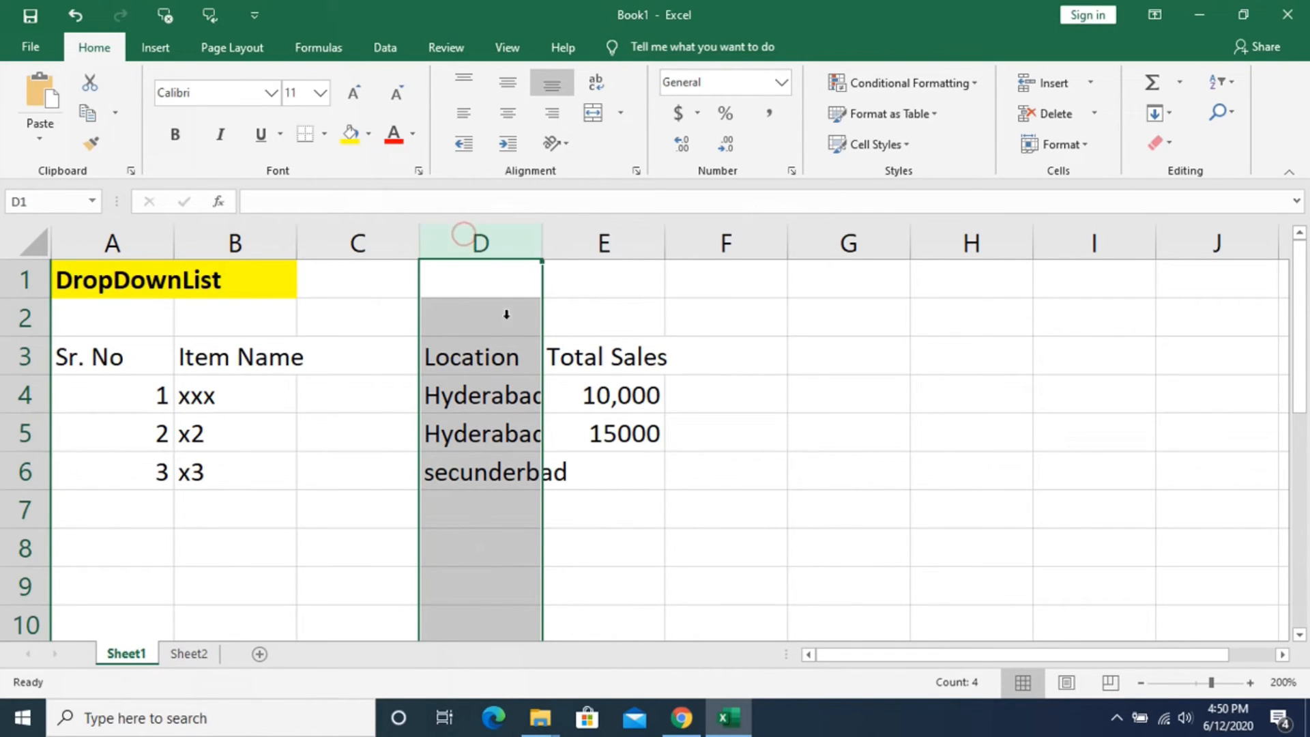
click(751, 448)
click(485, 393)
drag(485, 392, 501, 588)
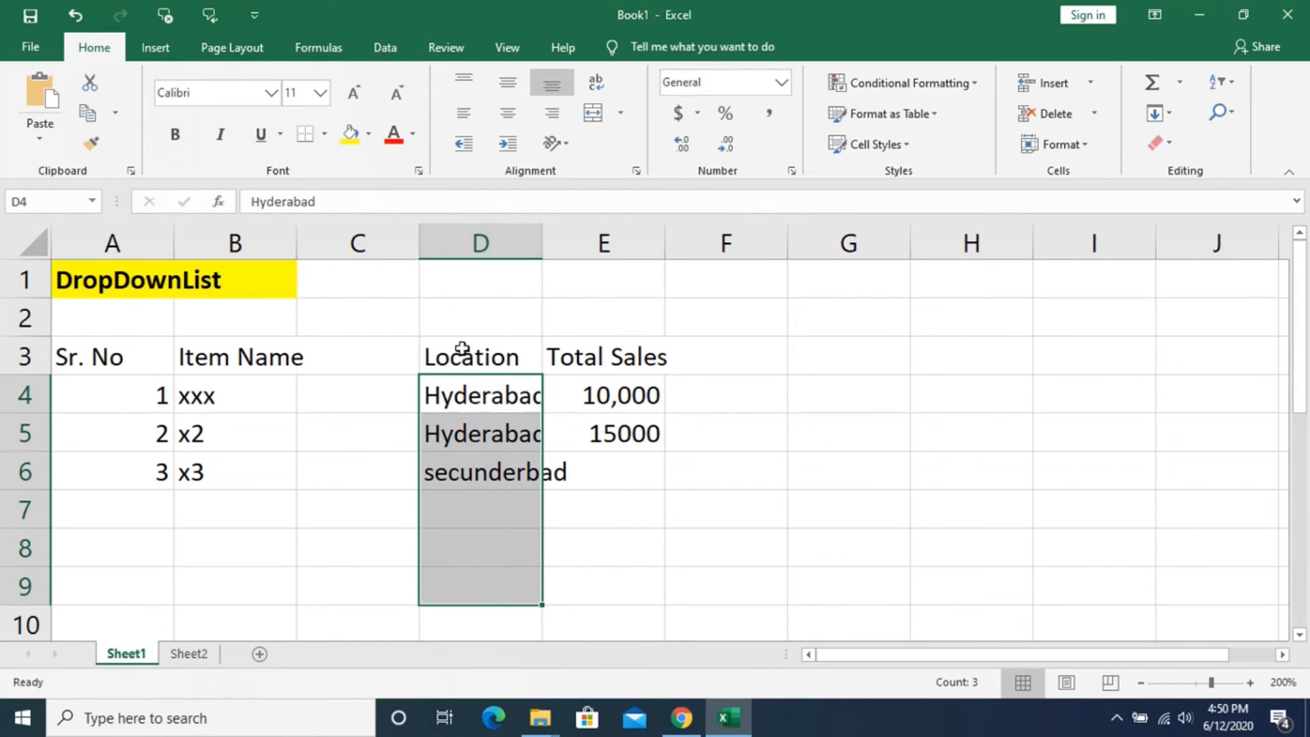
click(481, 242)
click(384, 49)
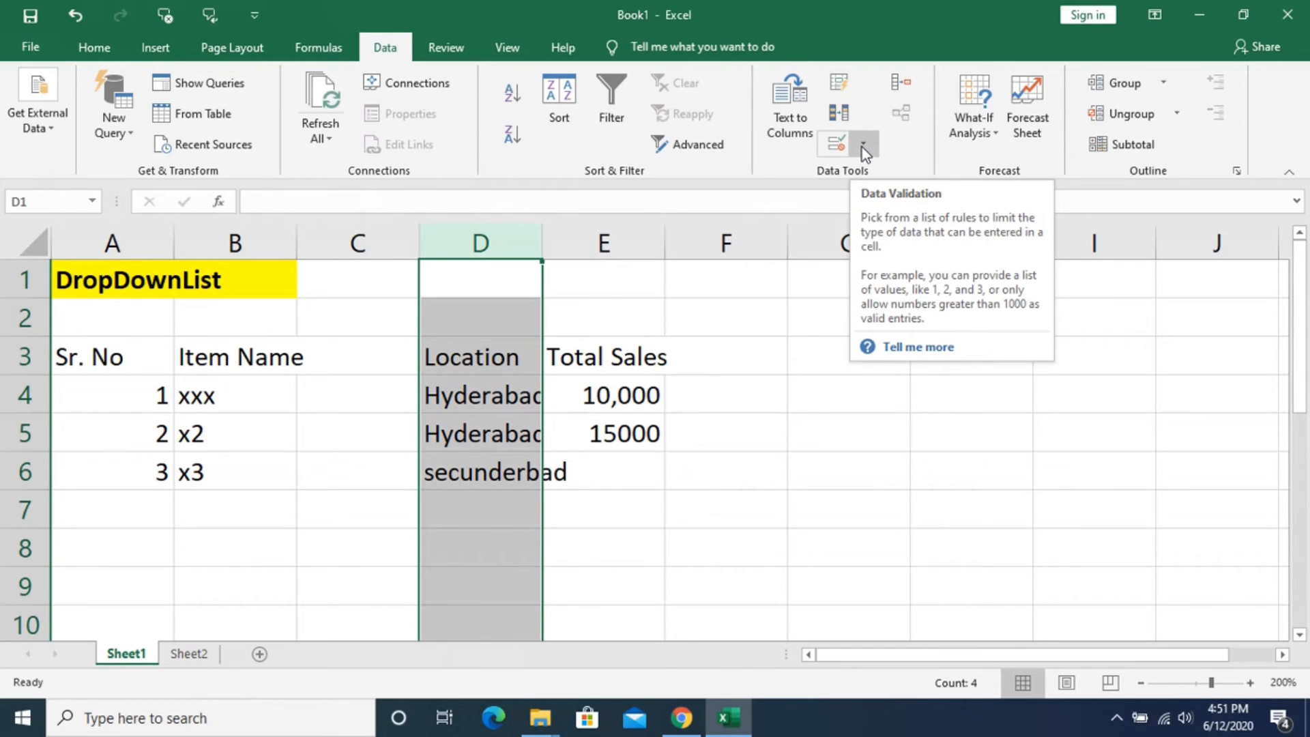
click(842, 371)
key(alt+d)
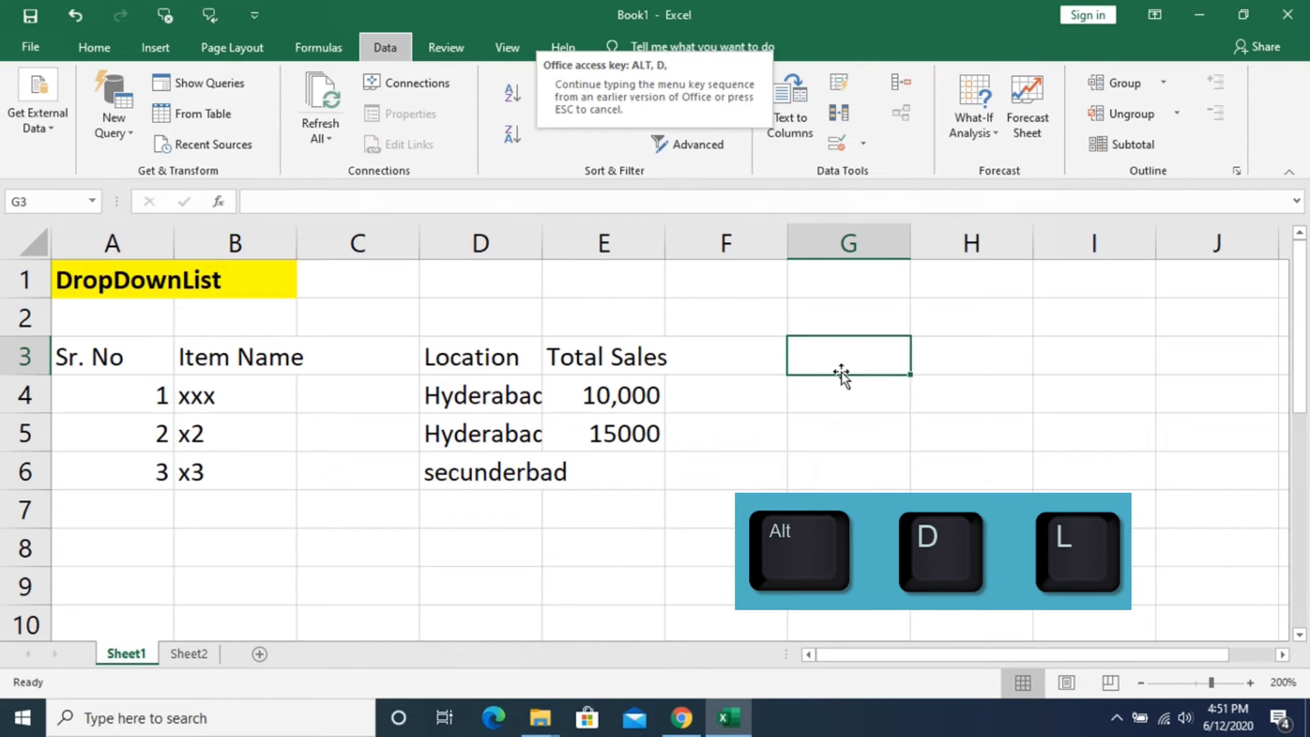
key(l)
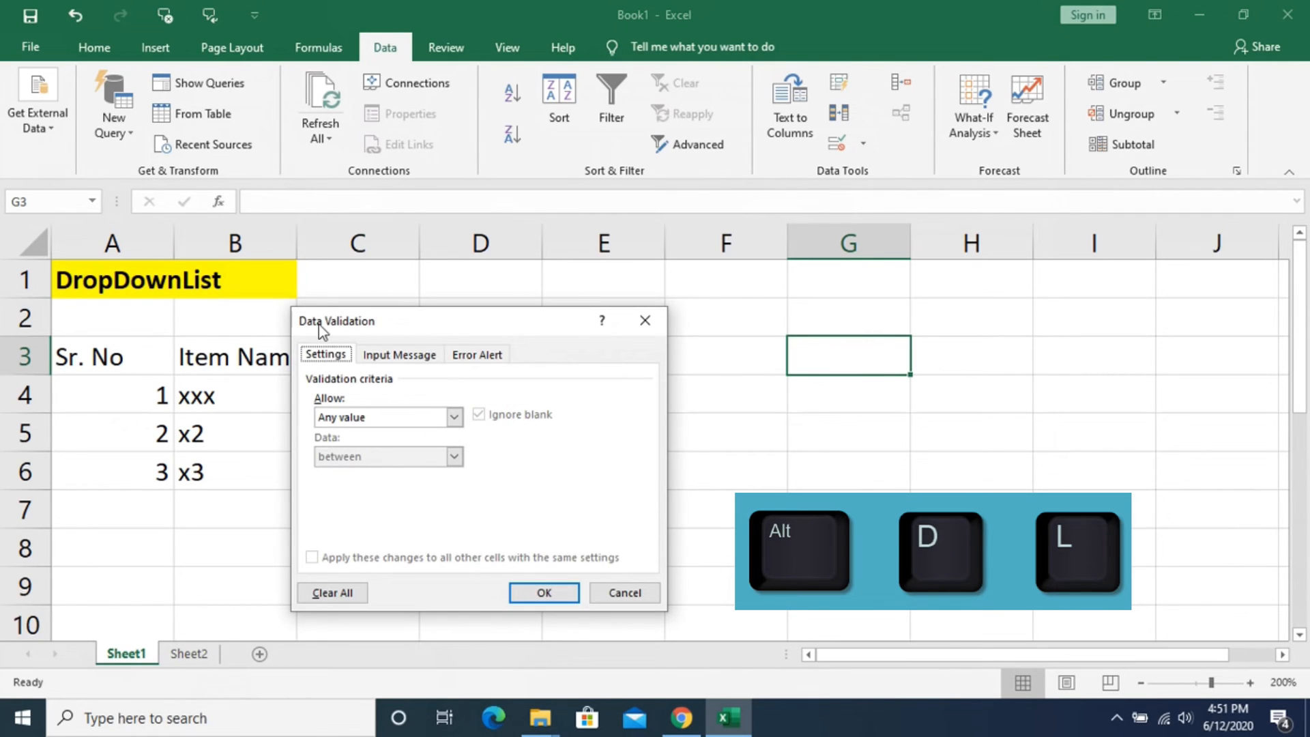
click(644, 321)
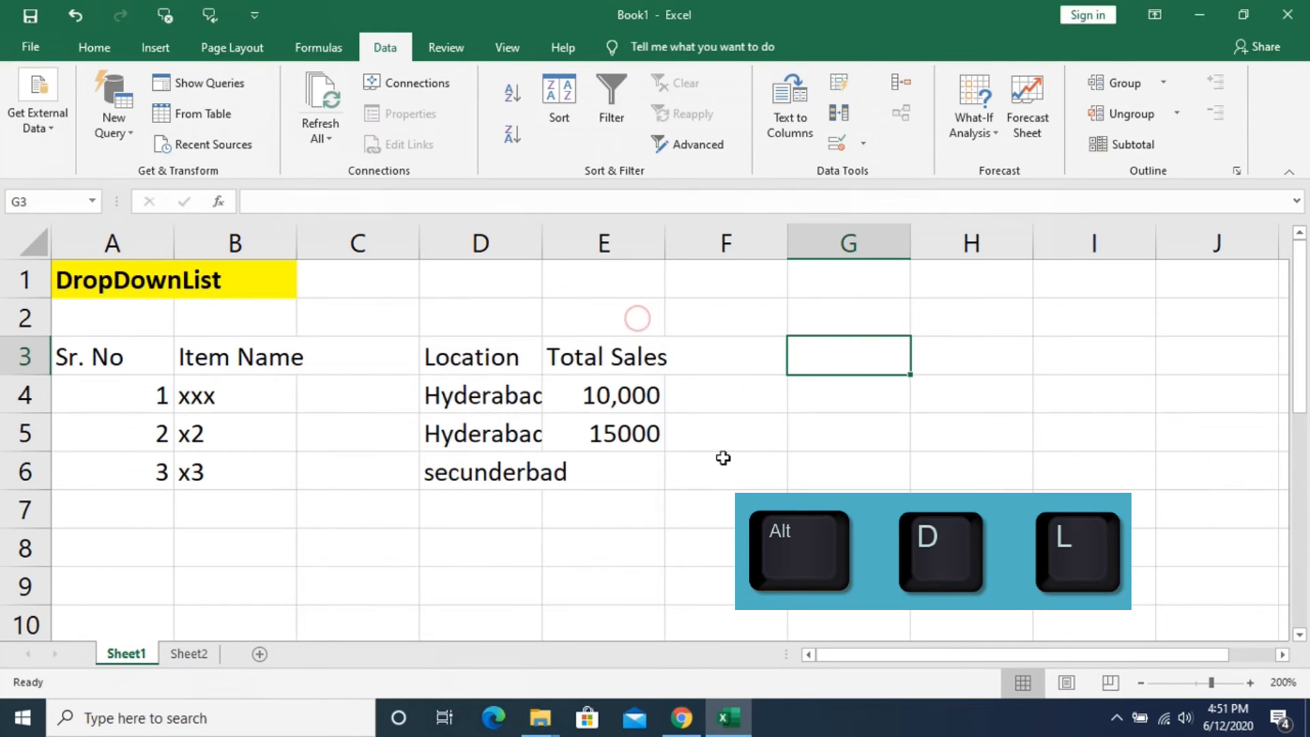
- Select the entire Location column D on Sheet1
click(724, 458)
click(473, 237)
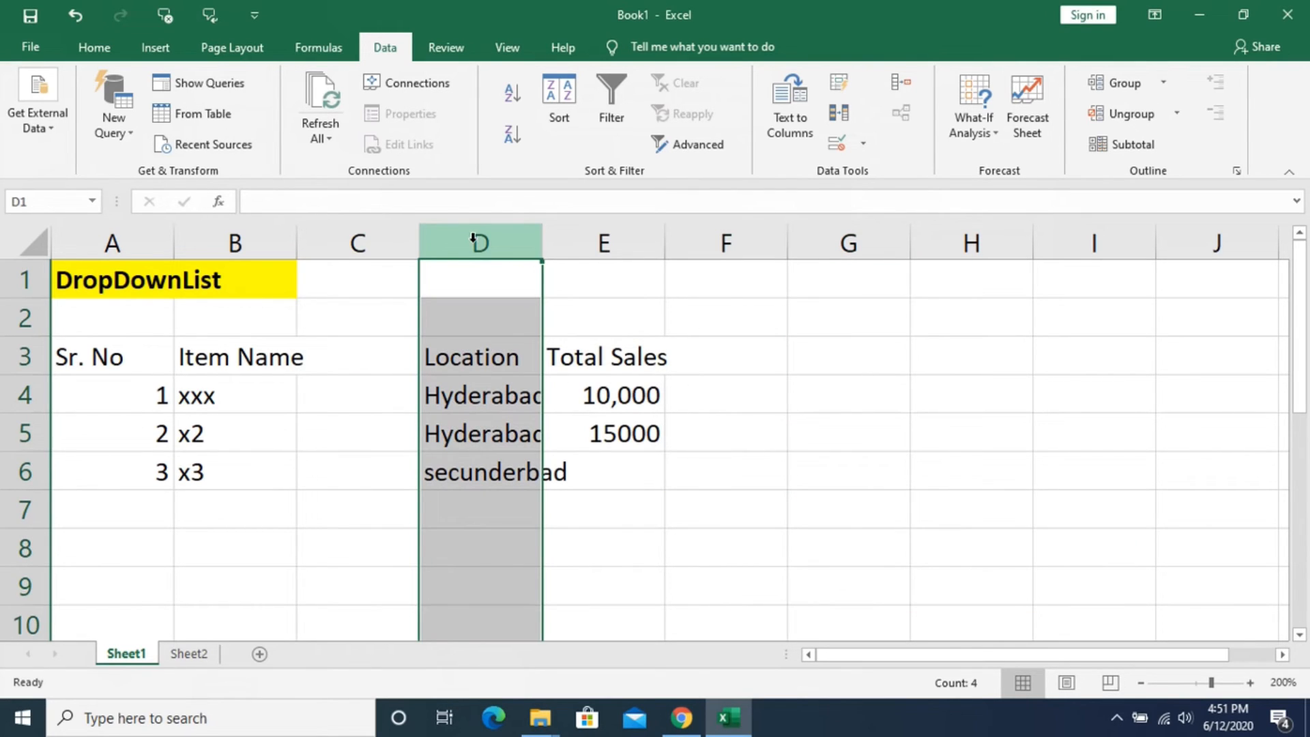
key(alt)
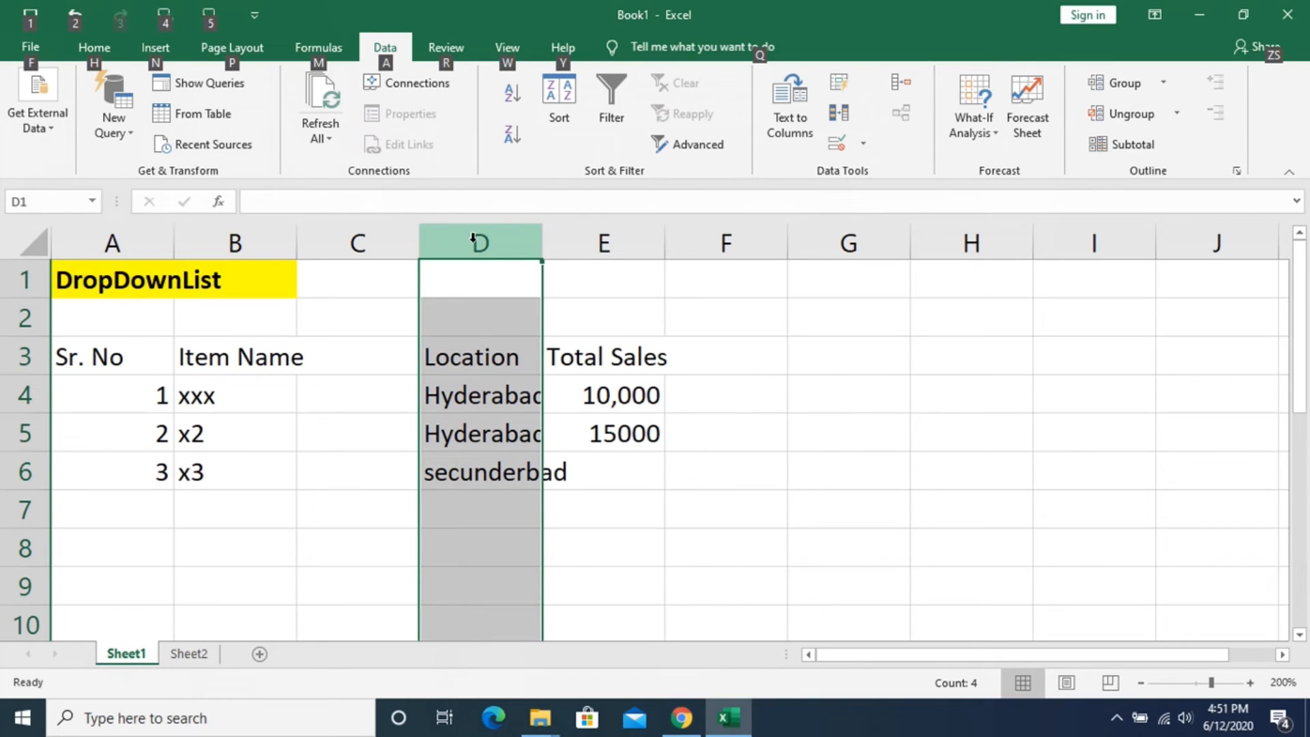
key(d)
key(l)
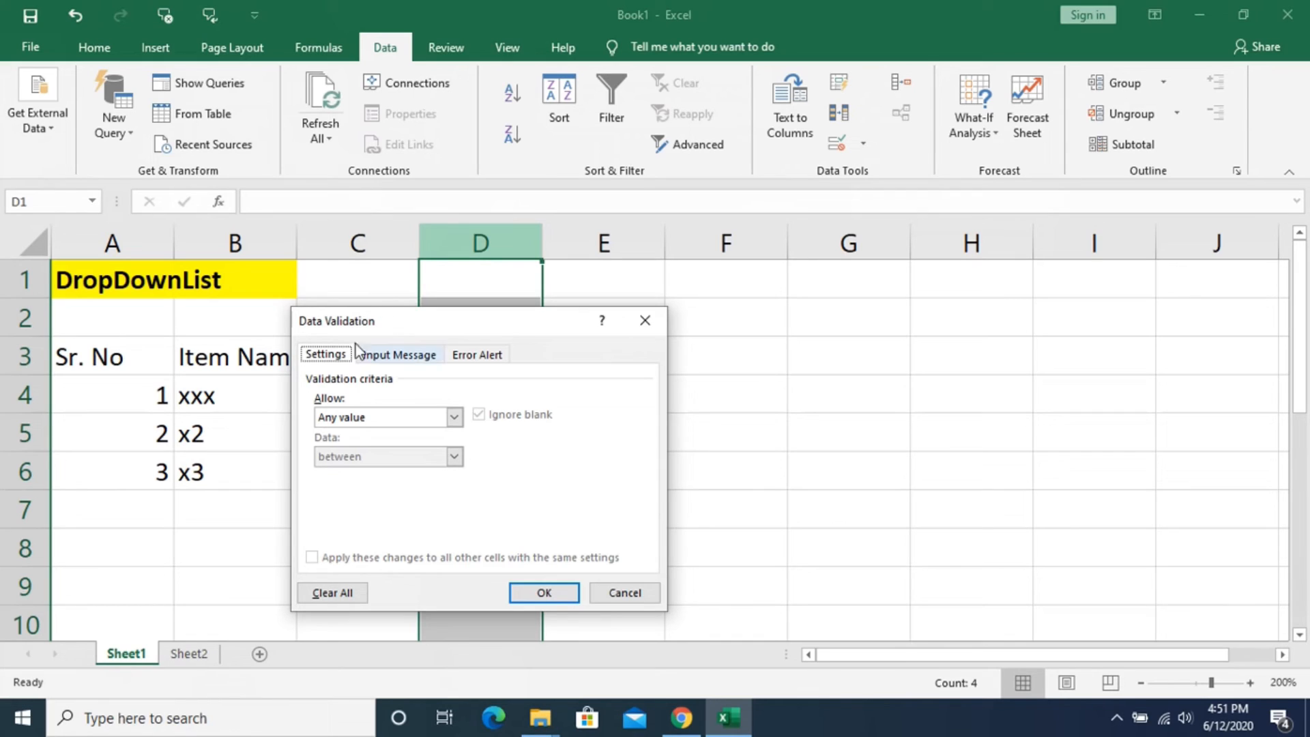
click(453, 418)
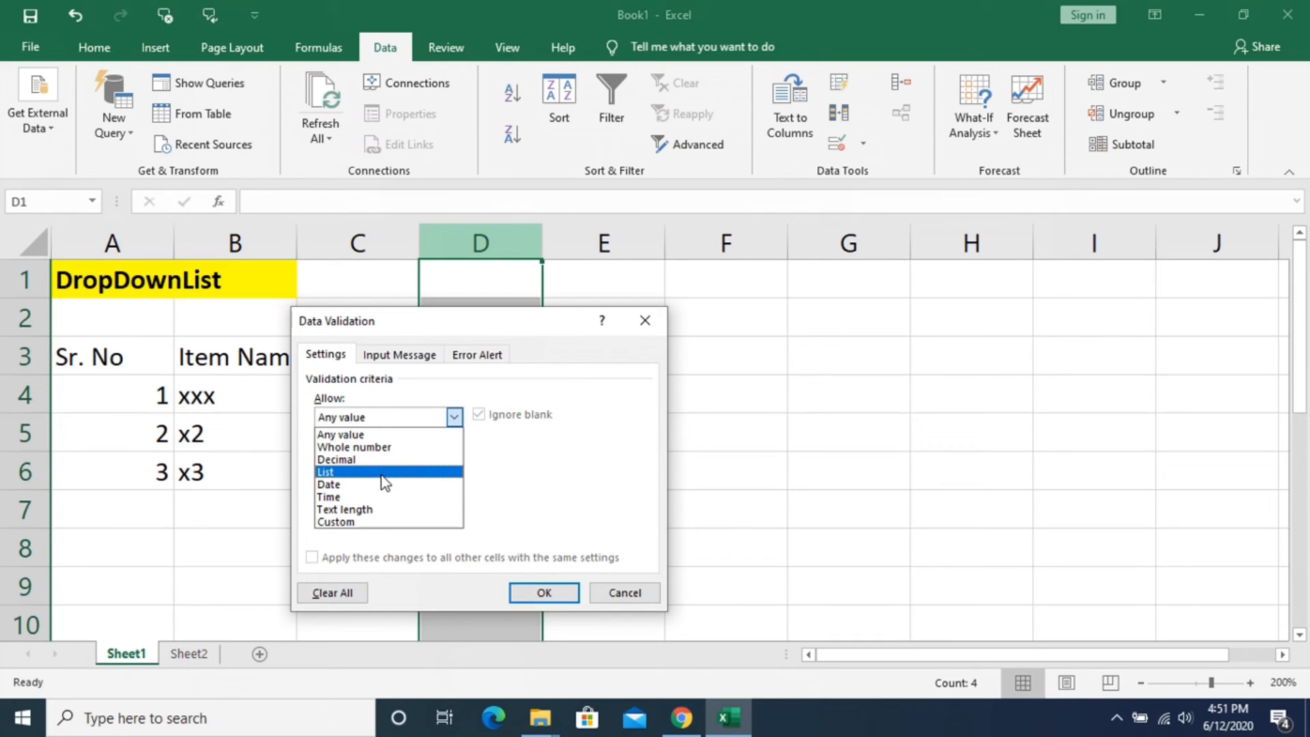
click(625, 592)
click(625, 593)
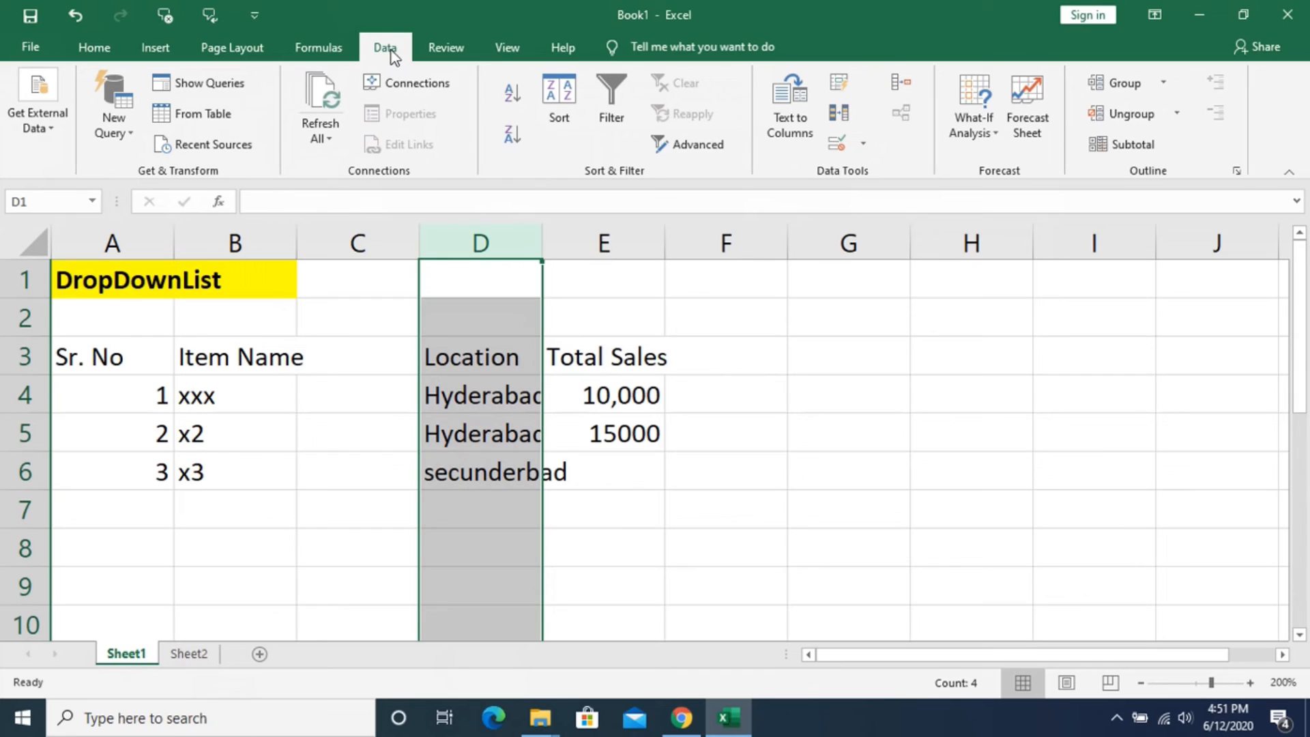
- Apply data validation to the Location column, allowing a List with the source =CITIES
click(865, 145)
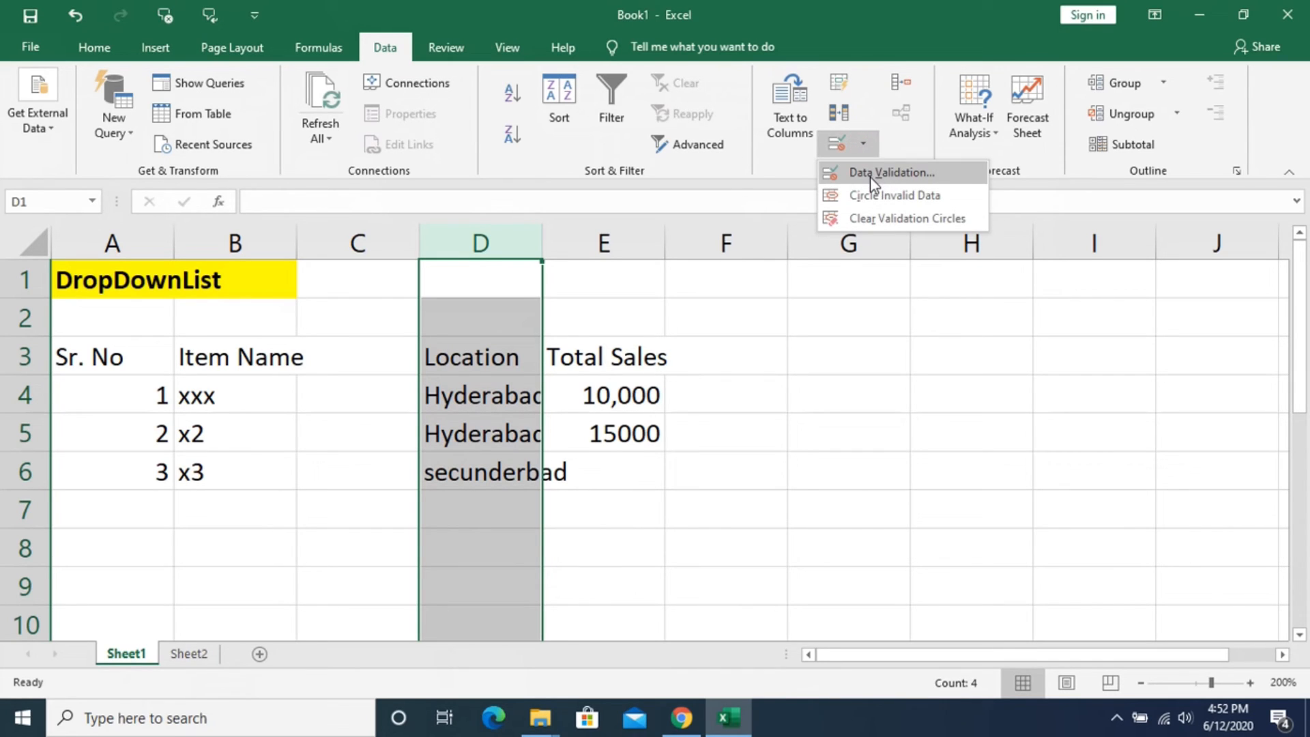
click(870, 177)
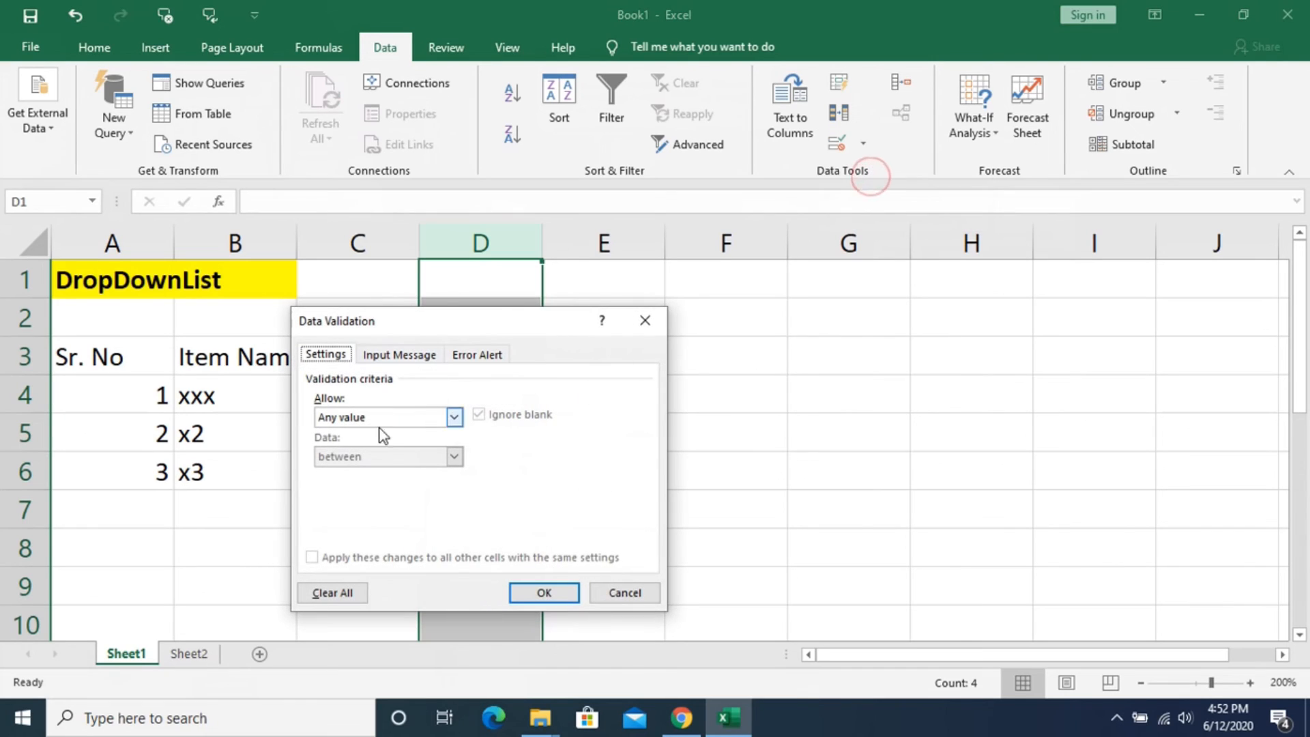
click(454, 417)
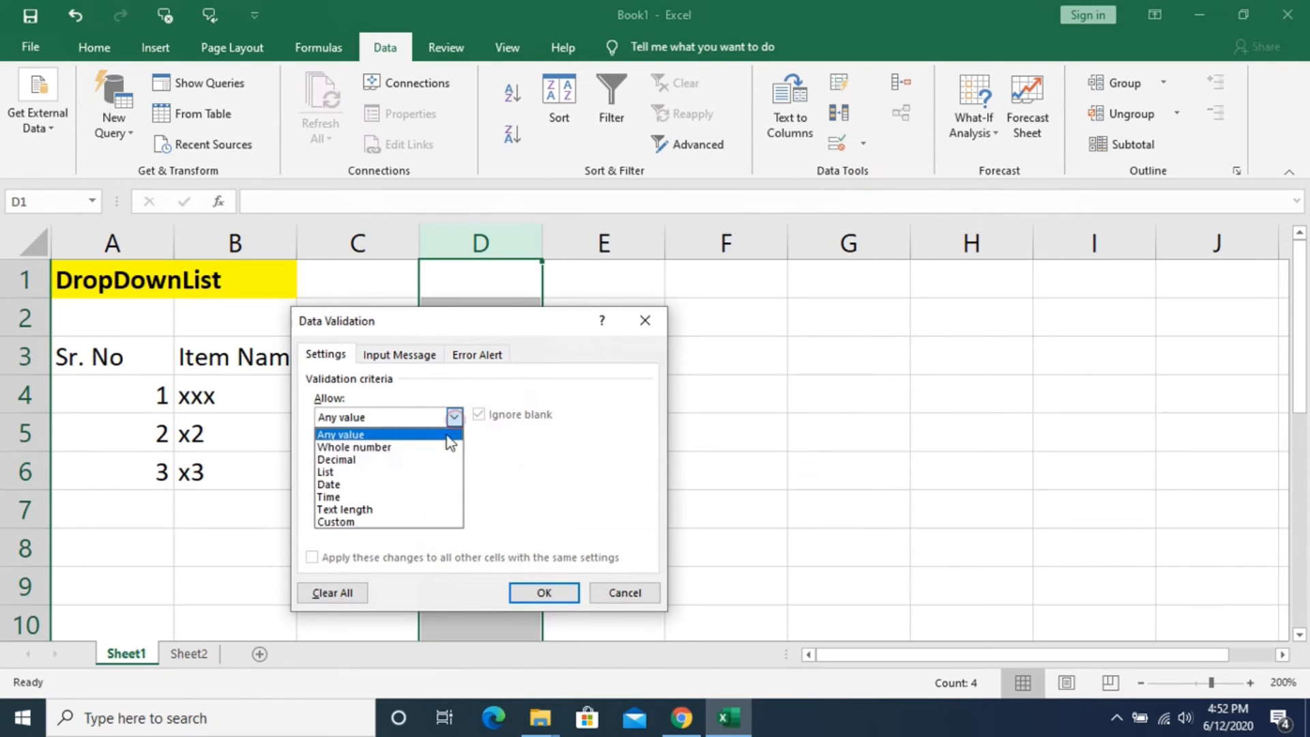
click(408, 472)
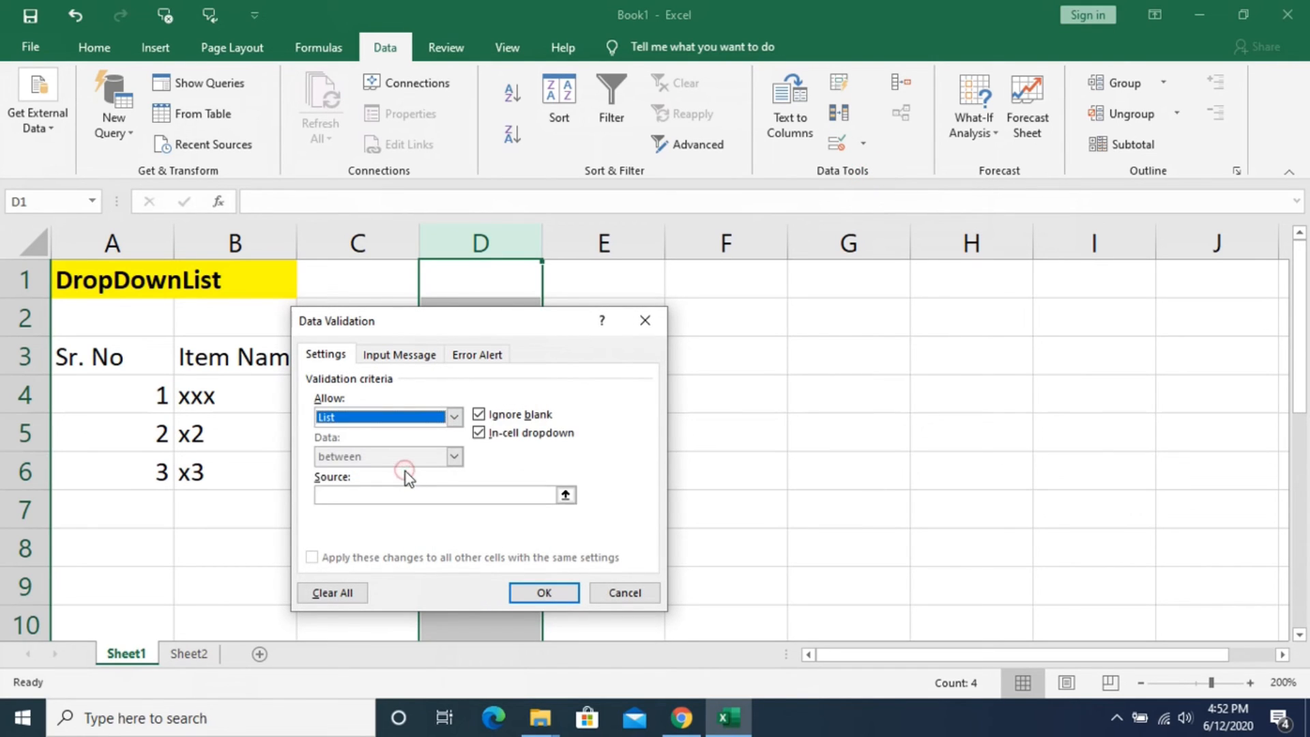
click(344, 497)
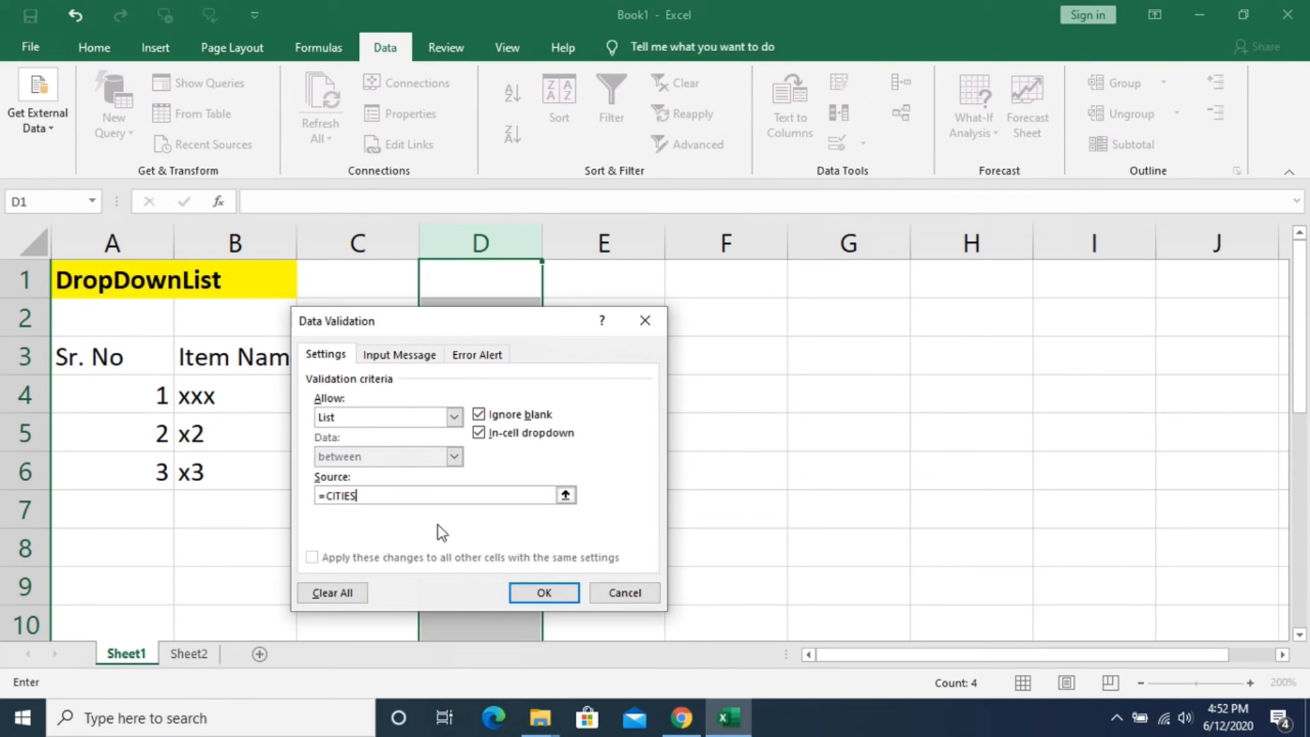
click(527, 594)
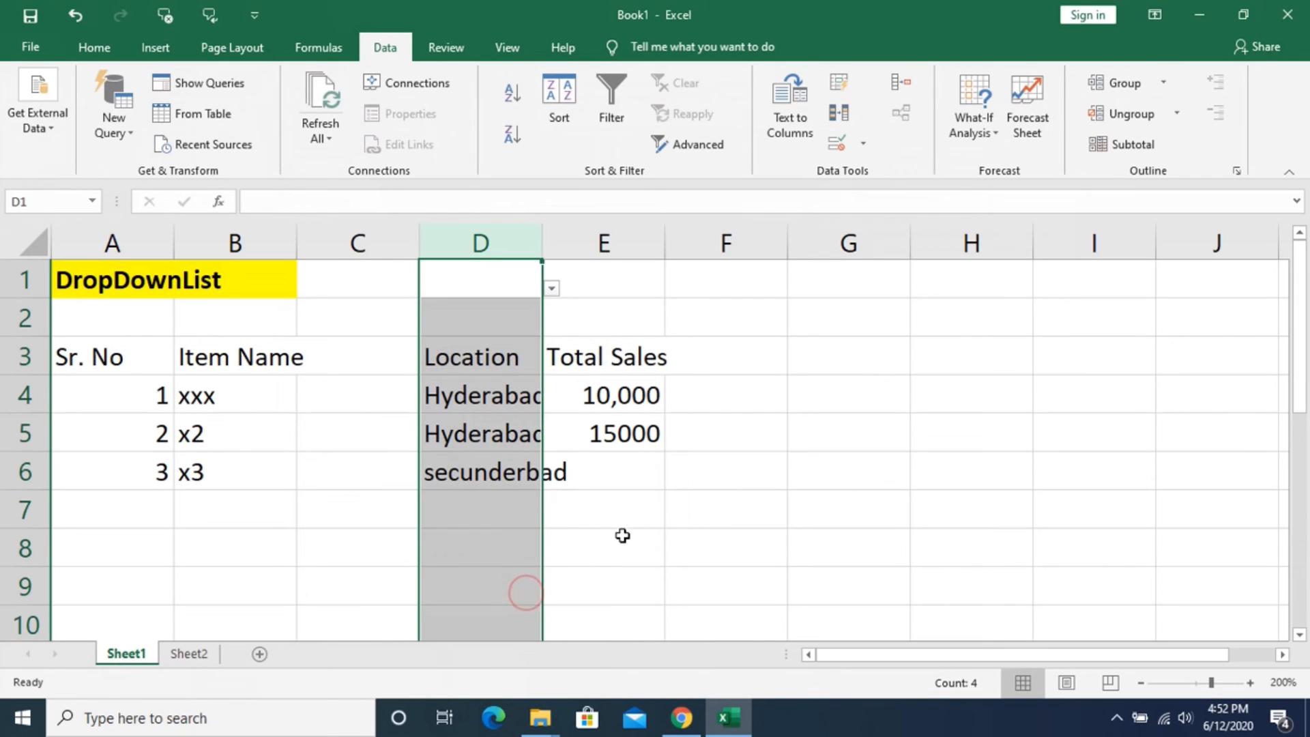
- Set the location to HYDERABAD in D4, D5 and D6 using the in-cell drop-down list
click(643, 531)
click(209, 396)
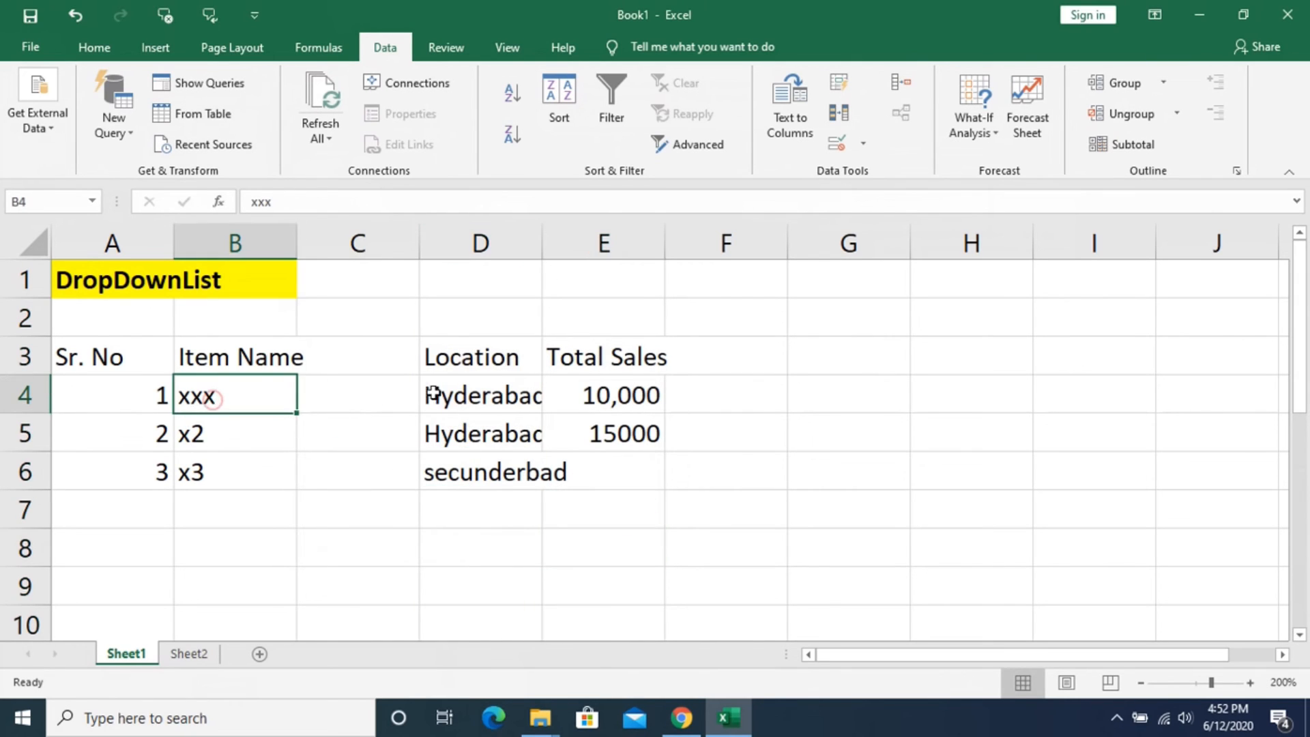
click(468, 396)
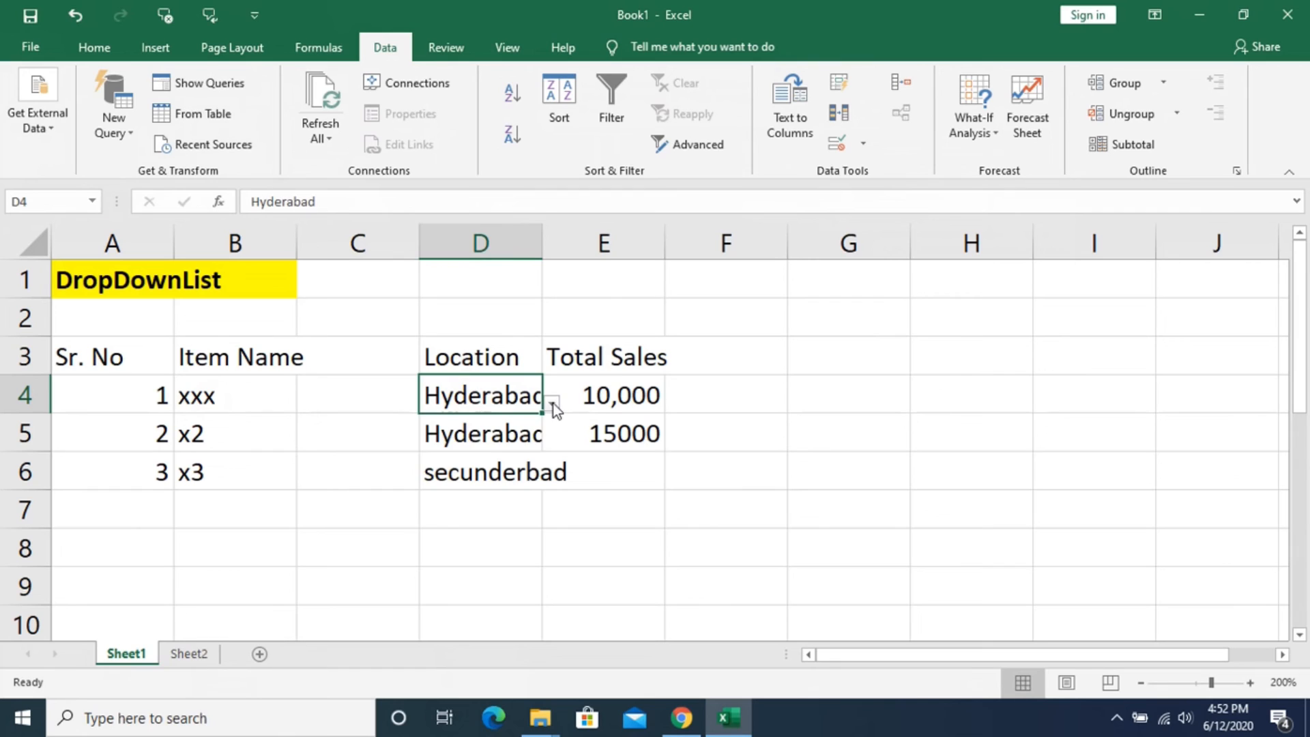
click(552, 403)
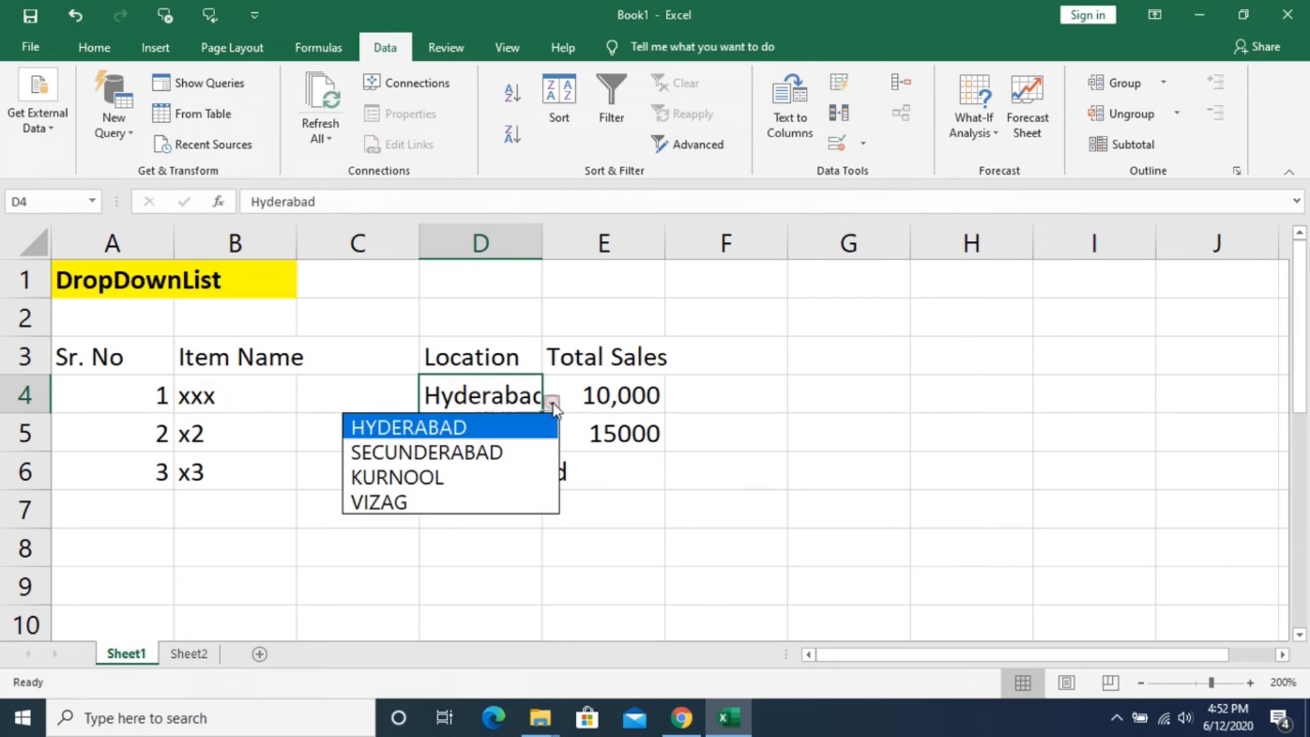
click(477, 427)
click(490, 430)
click(550, 441)
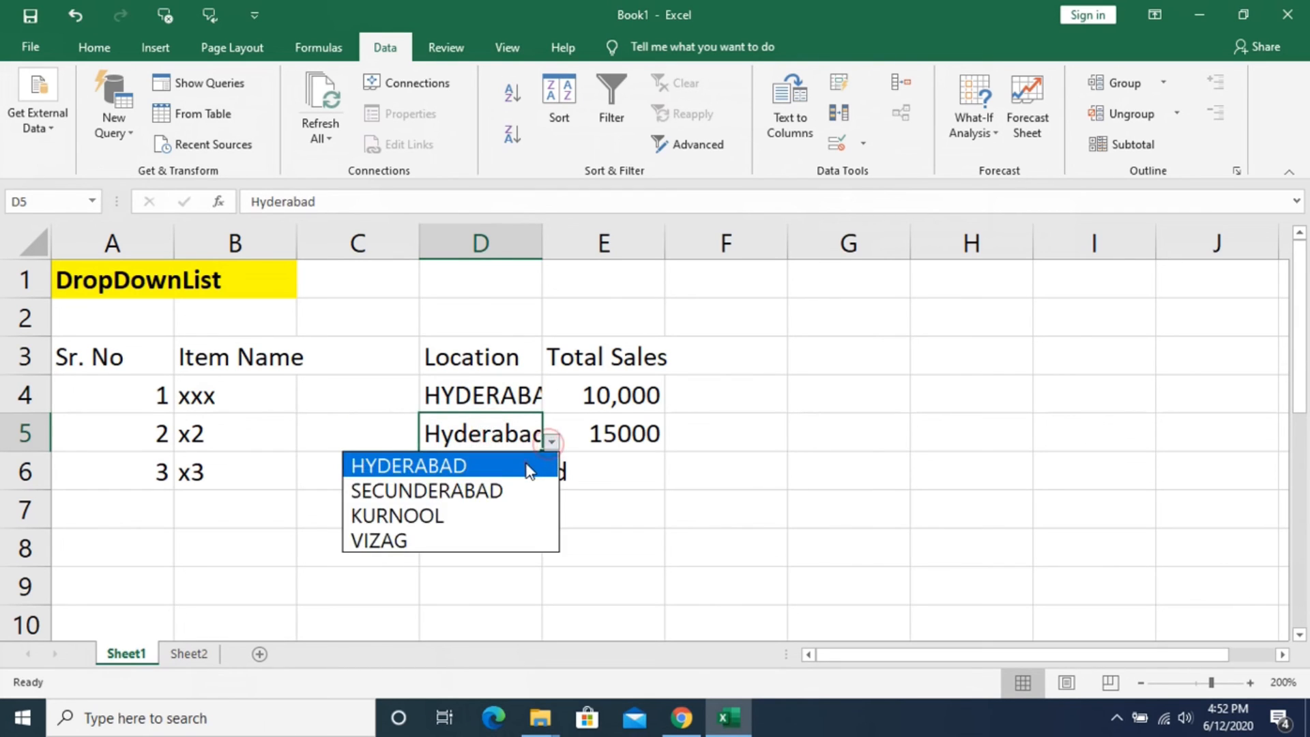
click(530, 461)
click(525, 468)
click(549, 480)
click(522, 502)
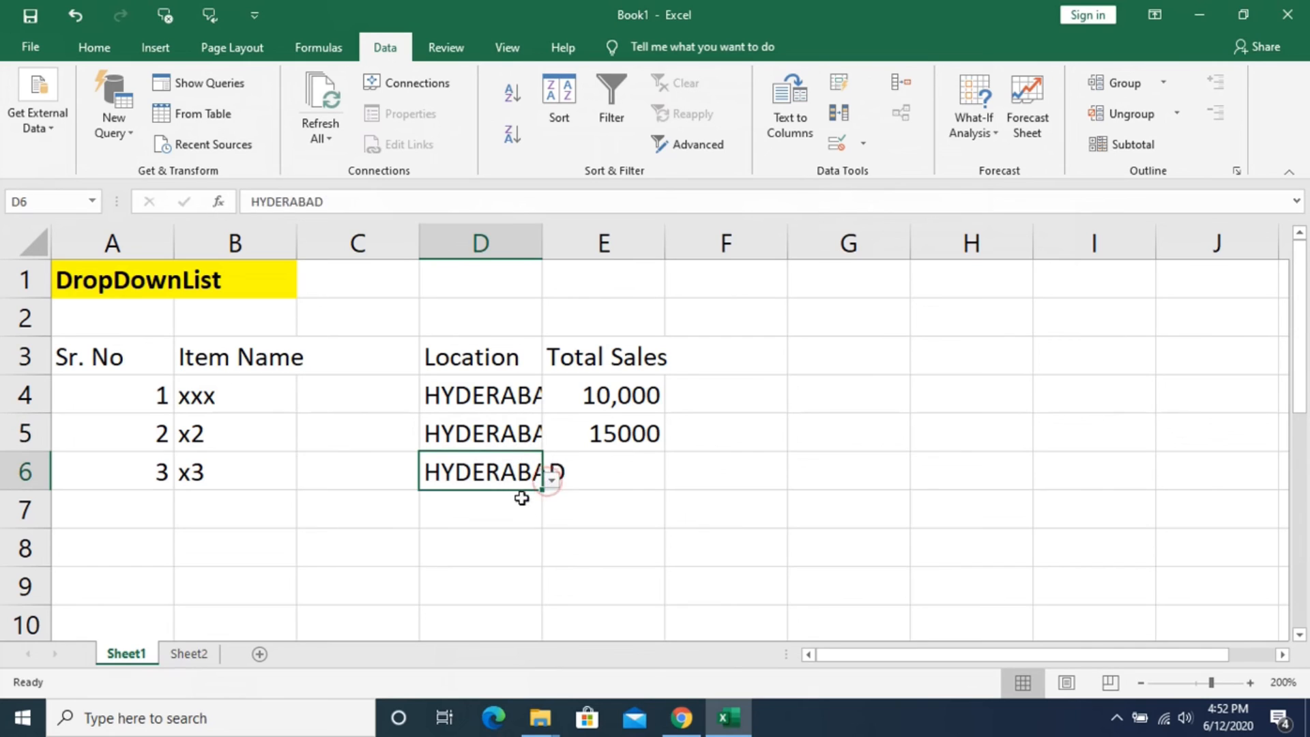
- Fill row 7 with serial number 4, item name X4 and the location SECUNDERABAD chosen from the drop-down list
click(150, 501)
text(4)
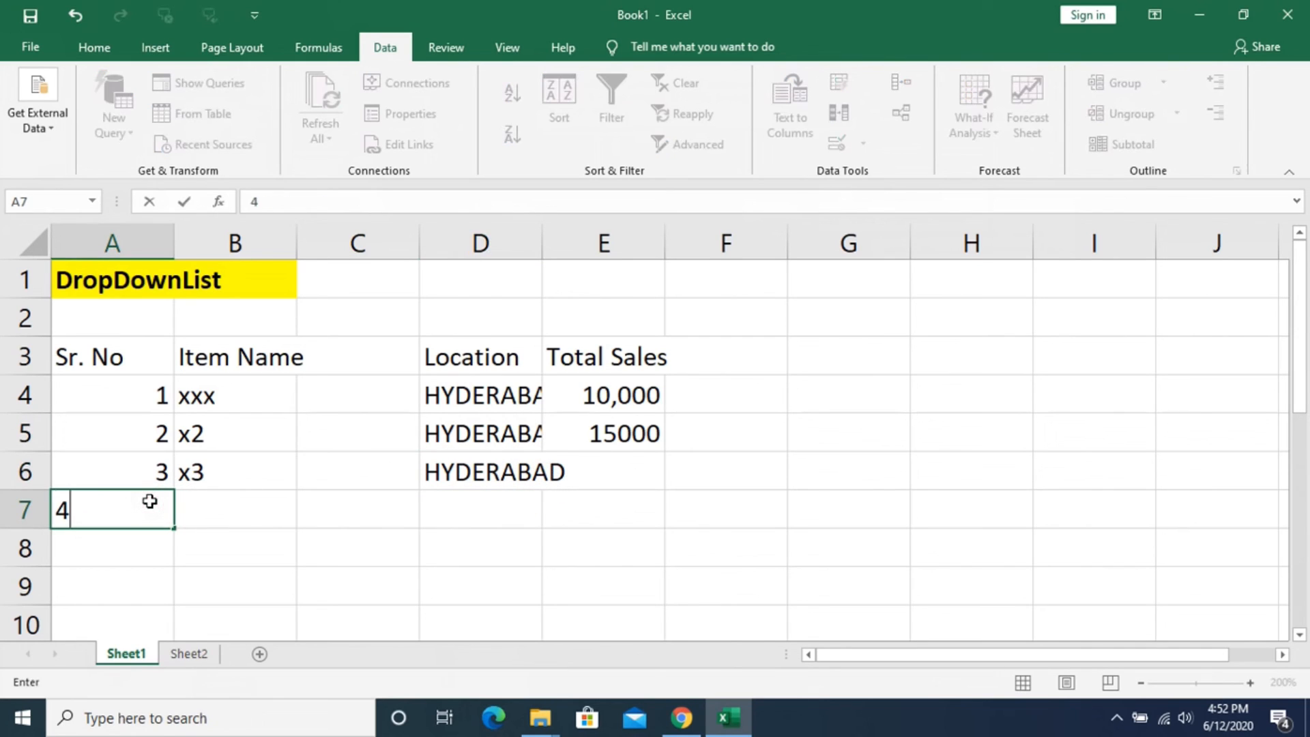
click(232, 496)
text(X4)
key(Return)
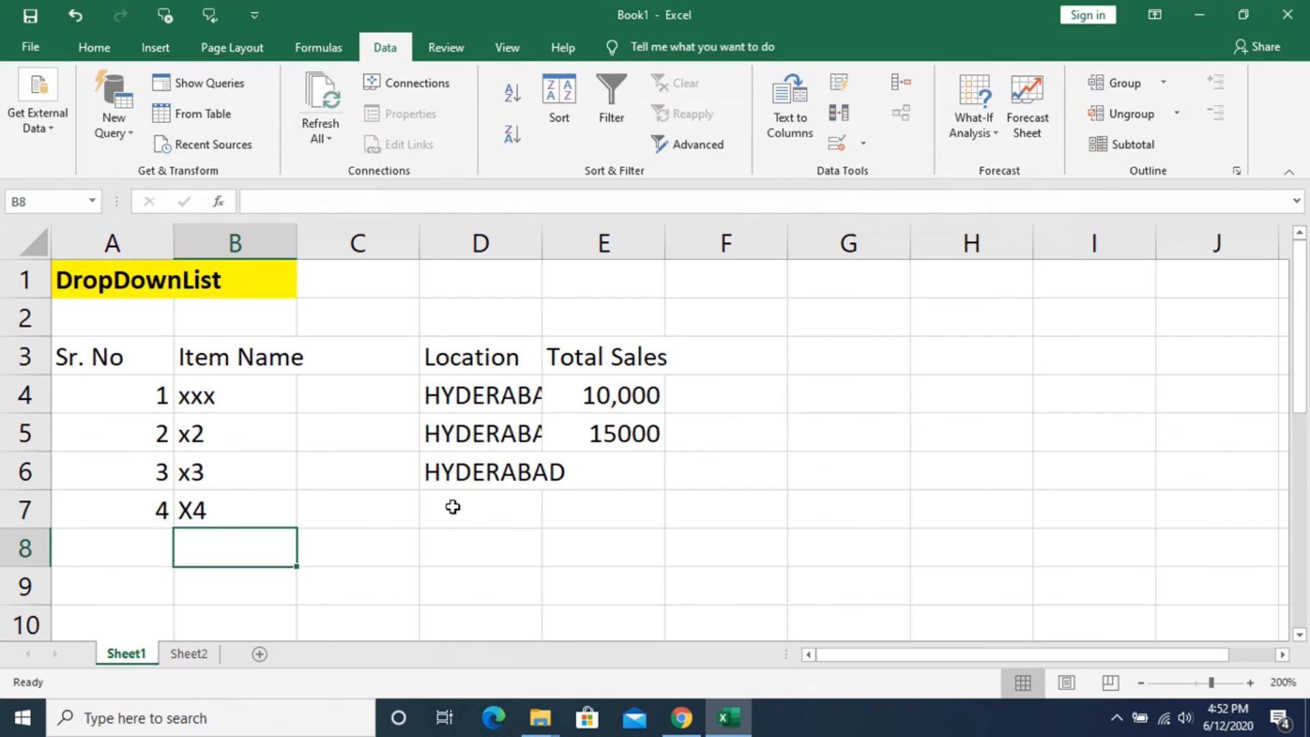
click(447, 504)
click(552, 517)
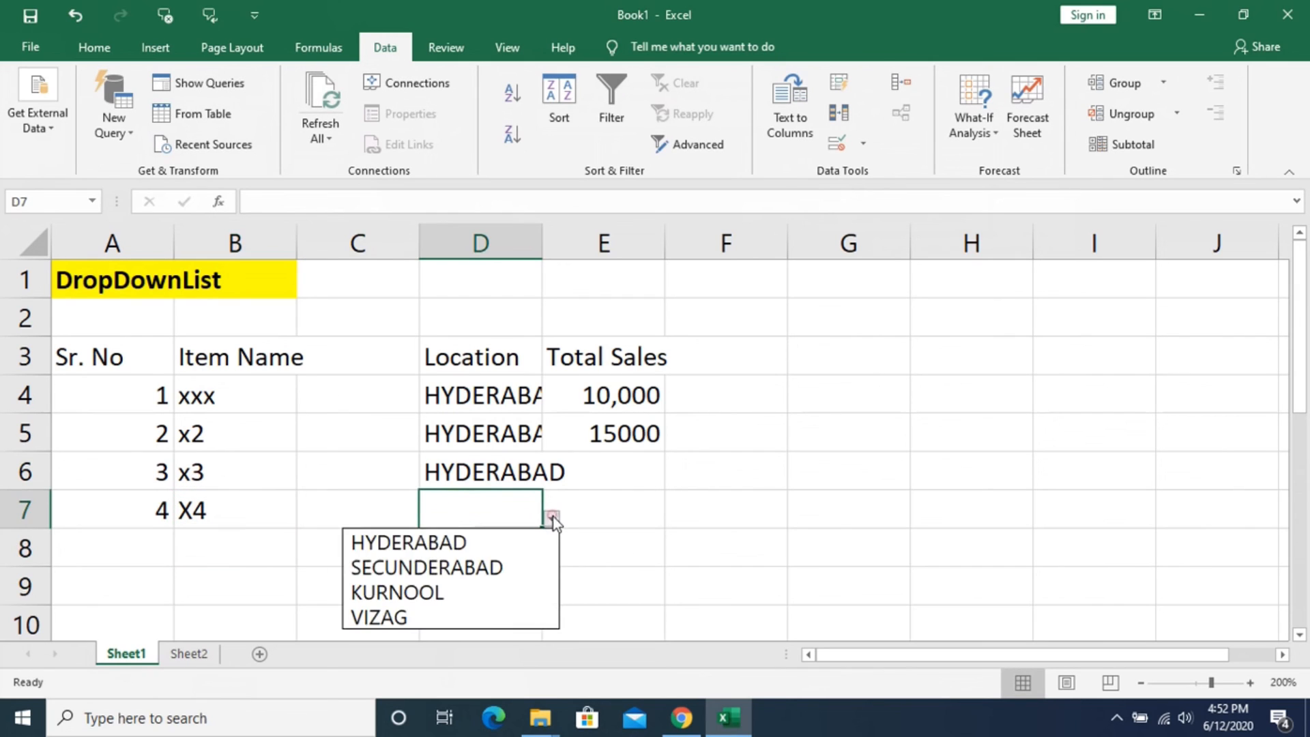
click(513, 572)
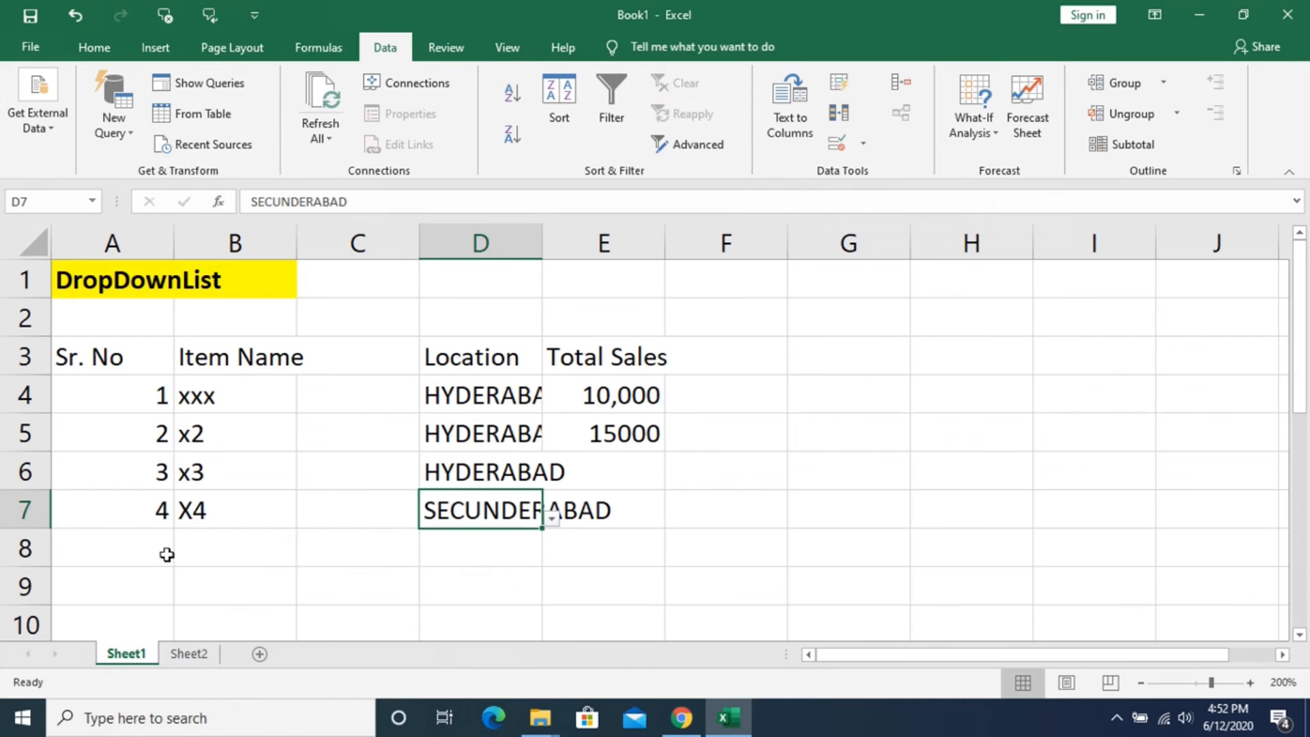
- Choose KURNOOL in D8 and SECUNDERABAD in D9 from the Location drop-down list
click(479, 546)
click(552, 558)
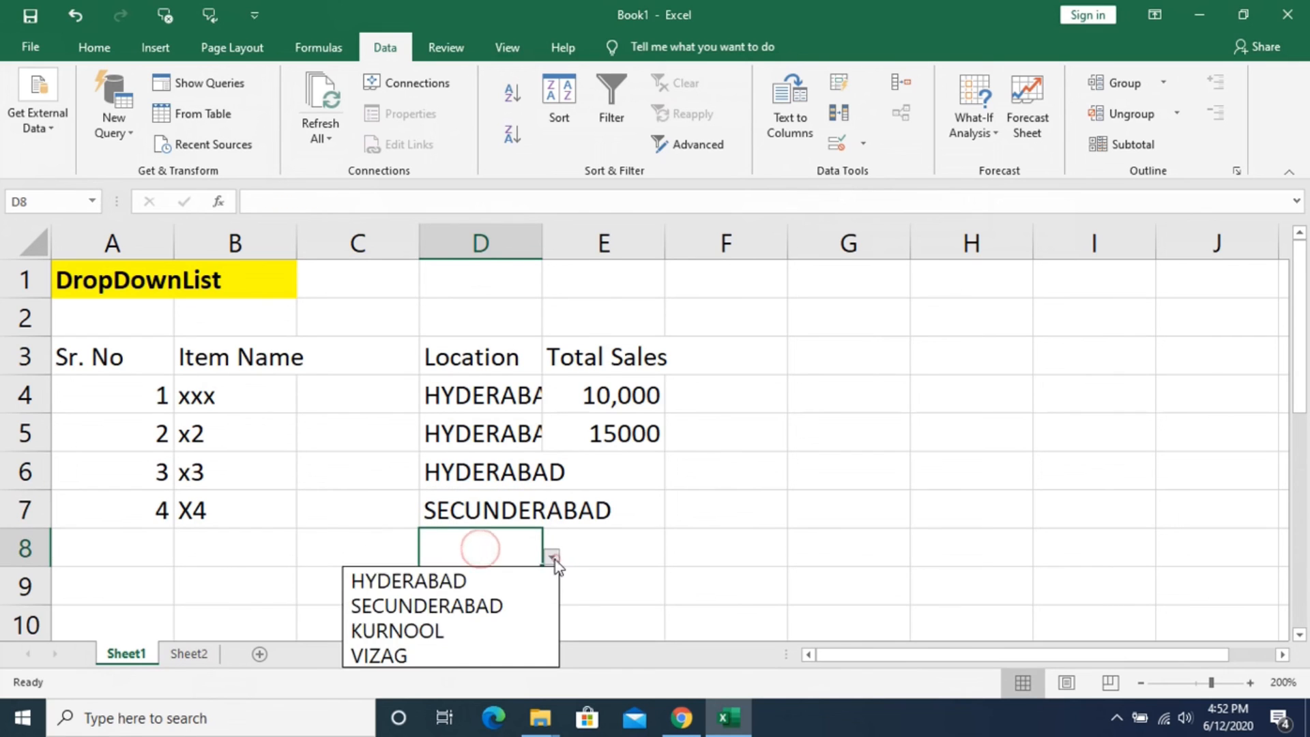
click(486, 627)
scroll(498, 432, down, 2)
click(481, 362)
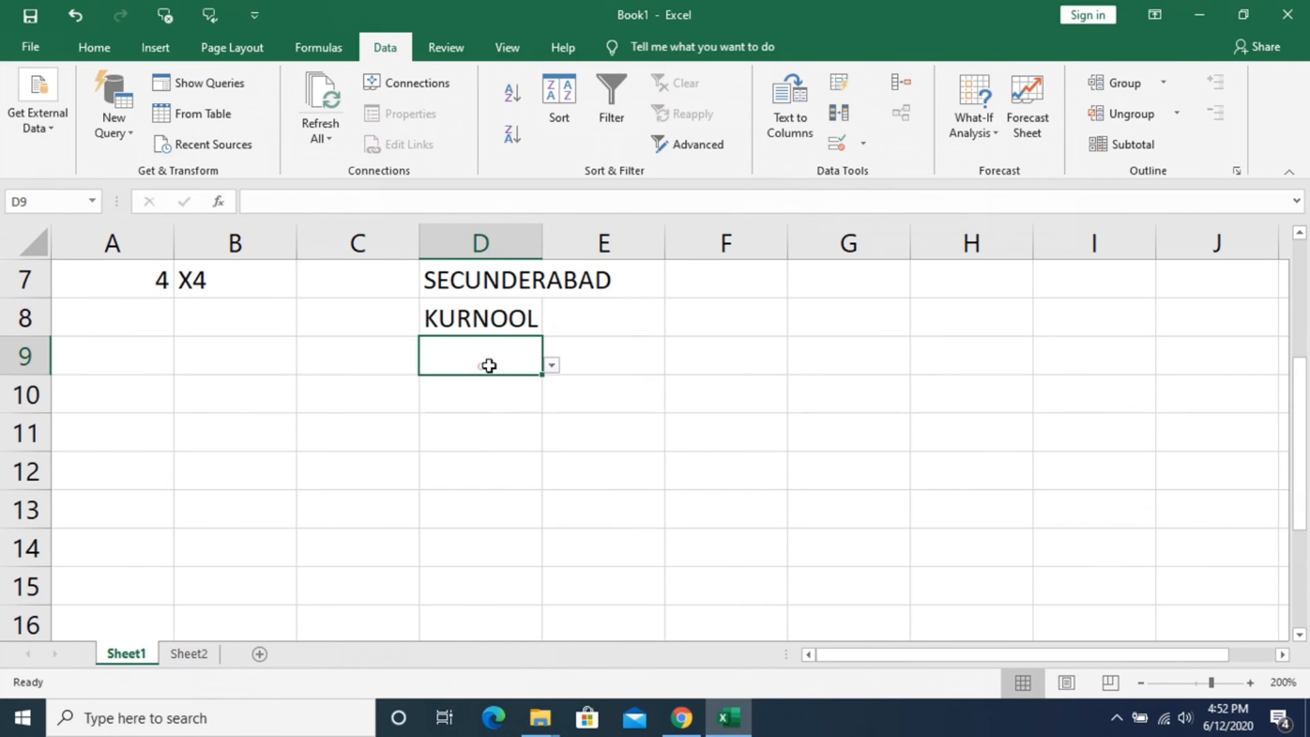
click(551, 365)
click(515, 414)
click(503, 440)
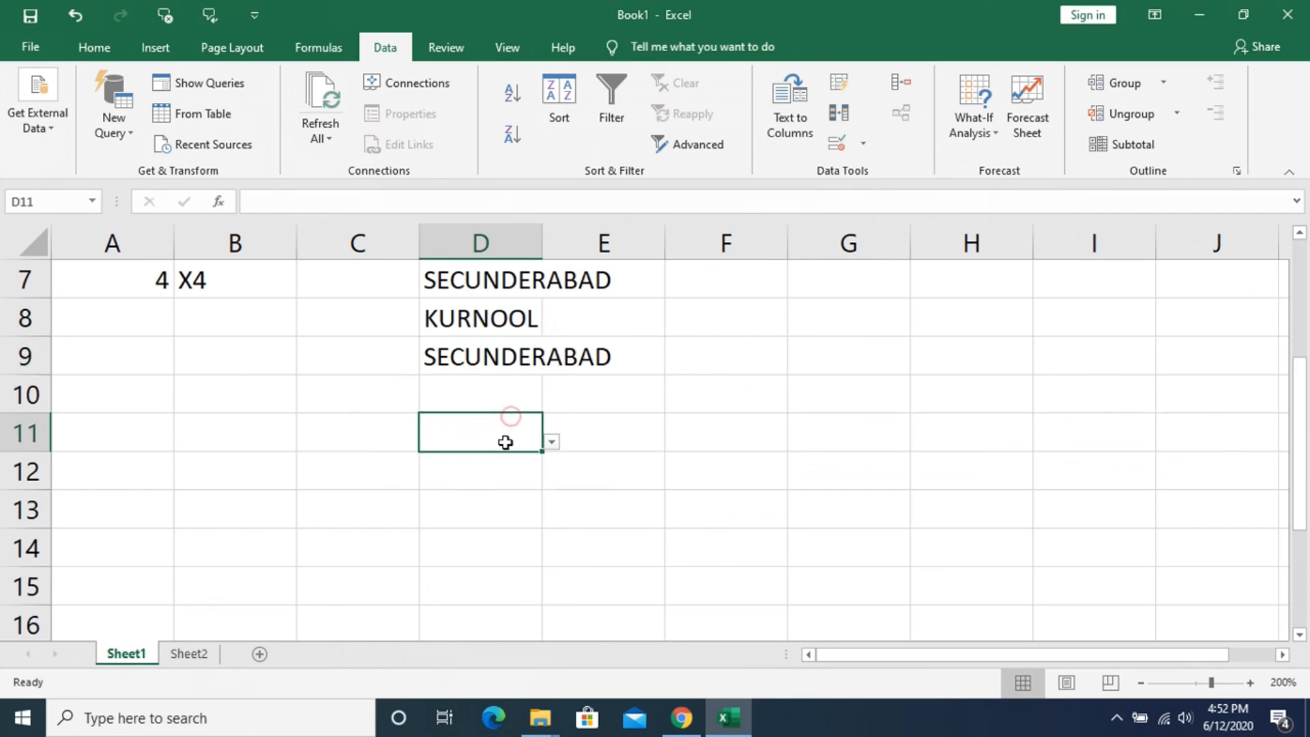
- Check that the location drop-down list is also offered far down column D, in cell D69
click(483, 233)
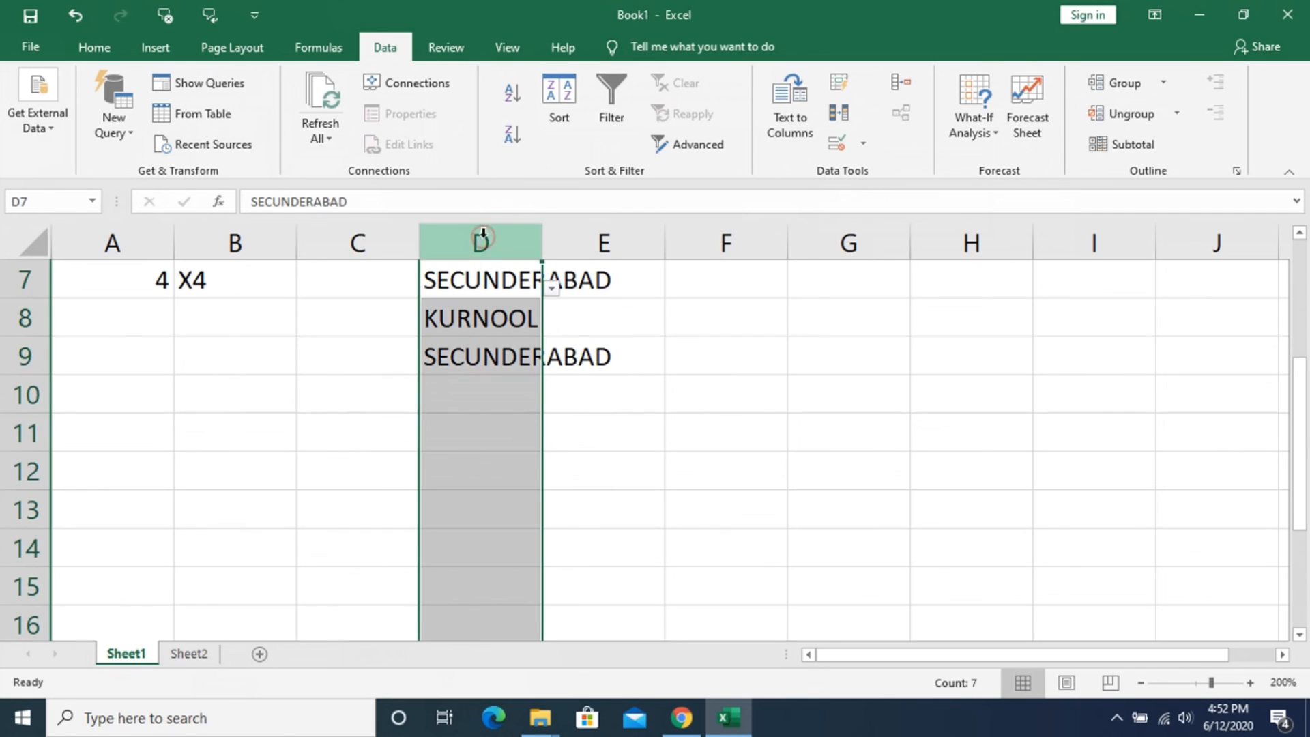
scroll(478, 404, down, 19)
click(468, 466)
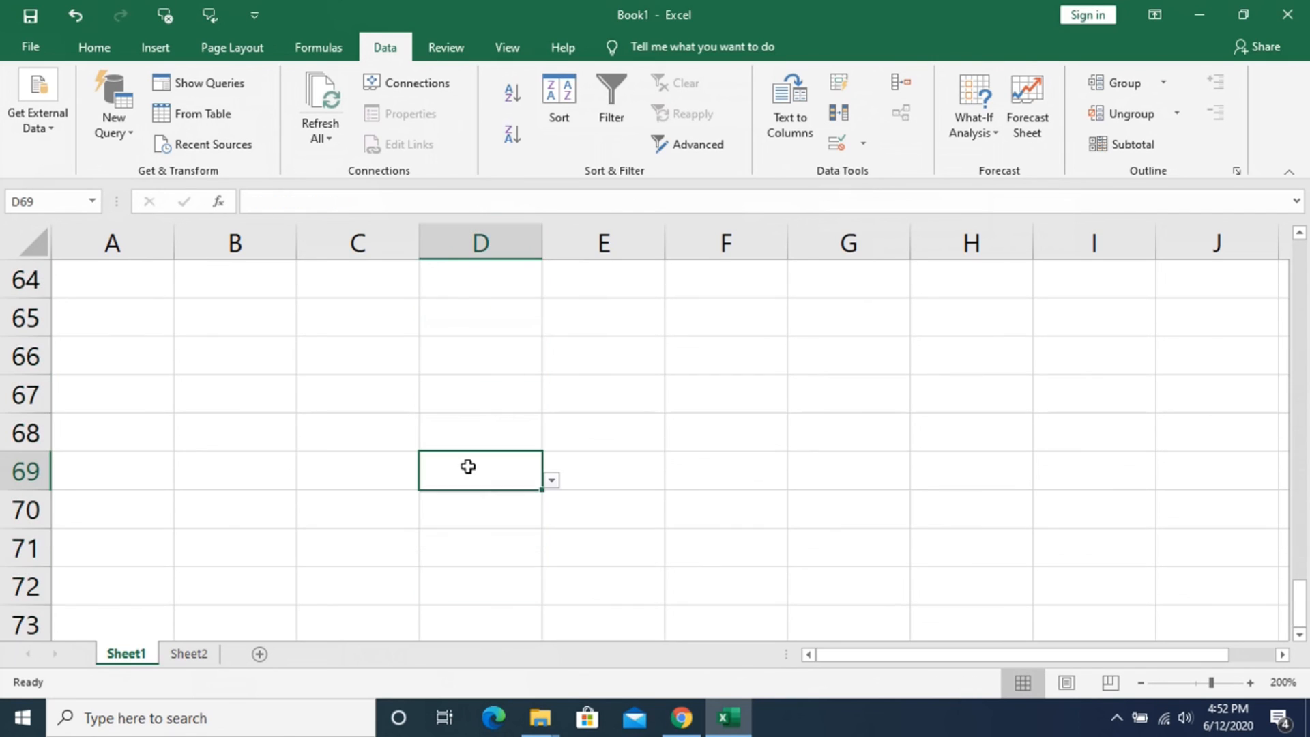
click(551, 480)
click(552, 480)
scroll(588, 411, up, 20)
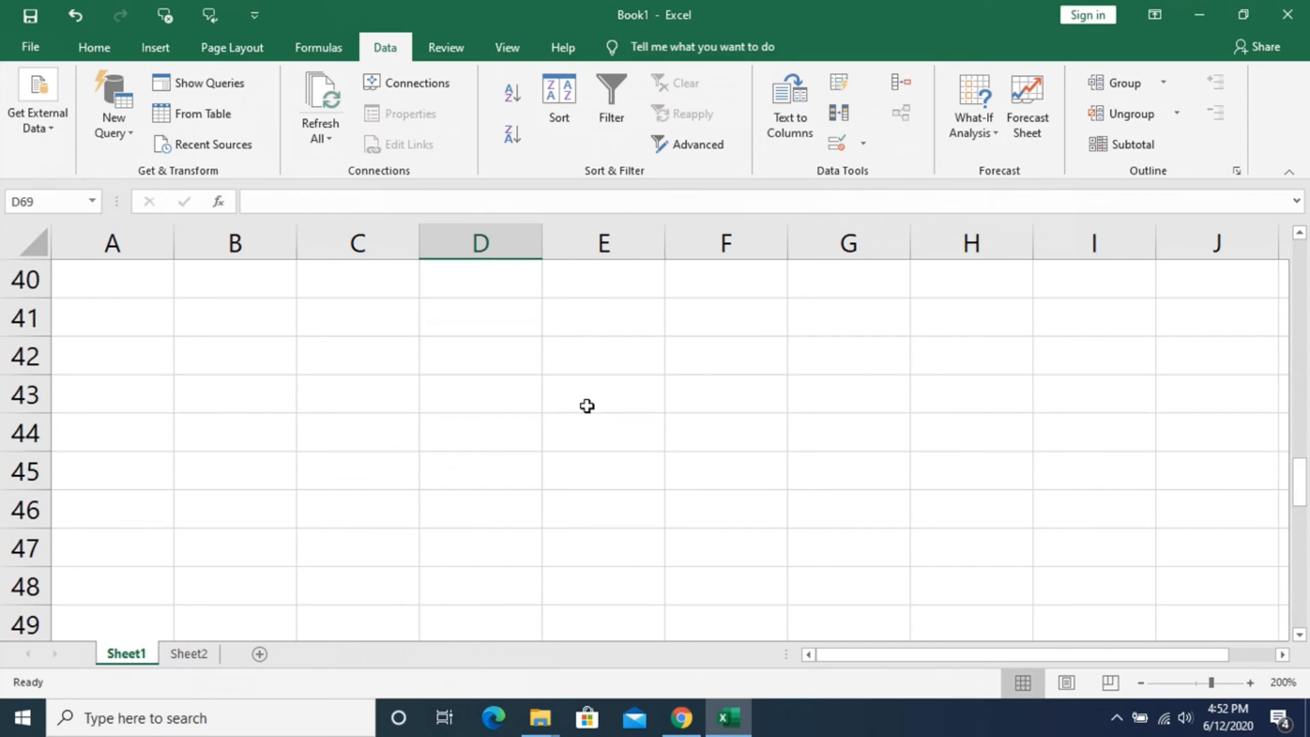
drag(847, 352, 868, 588)
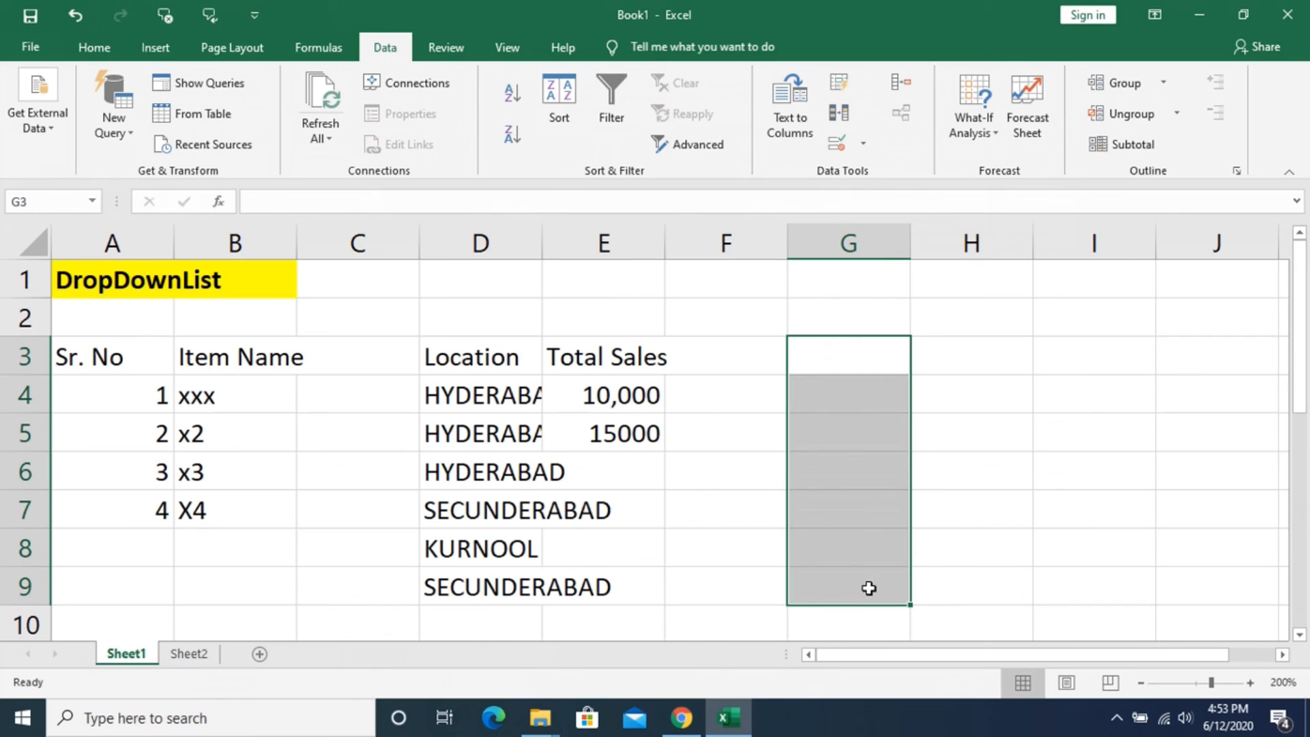
key(alt+d)
key(l)
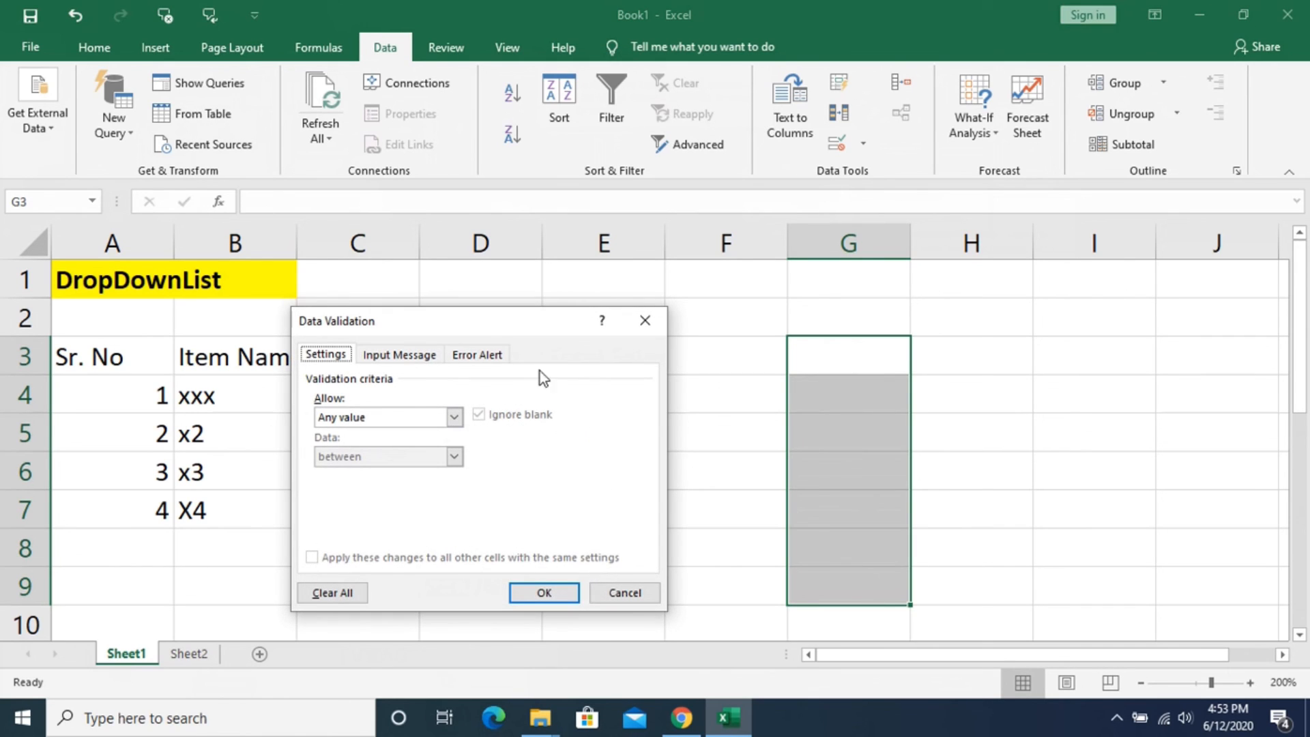
click(642, 322)
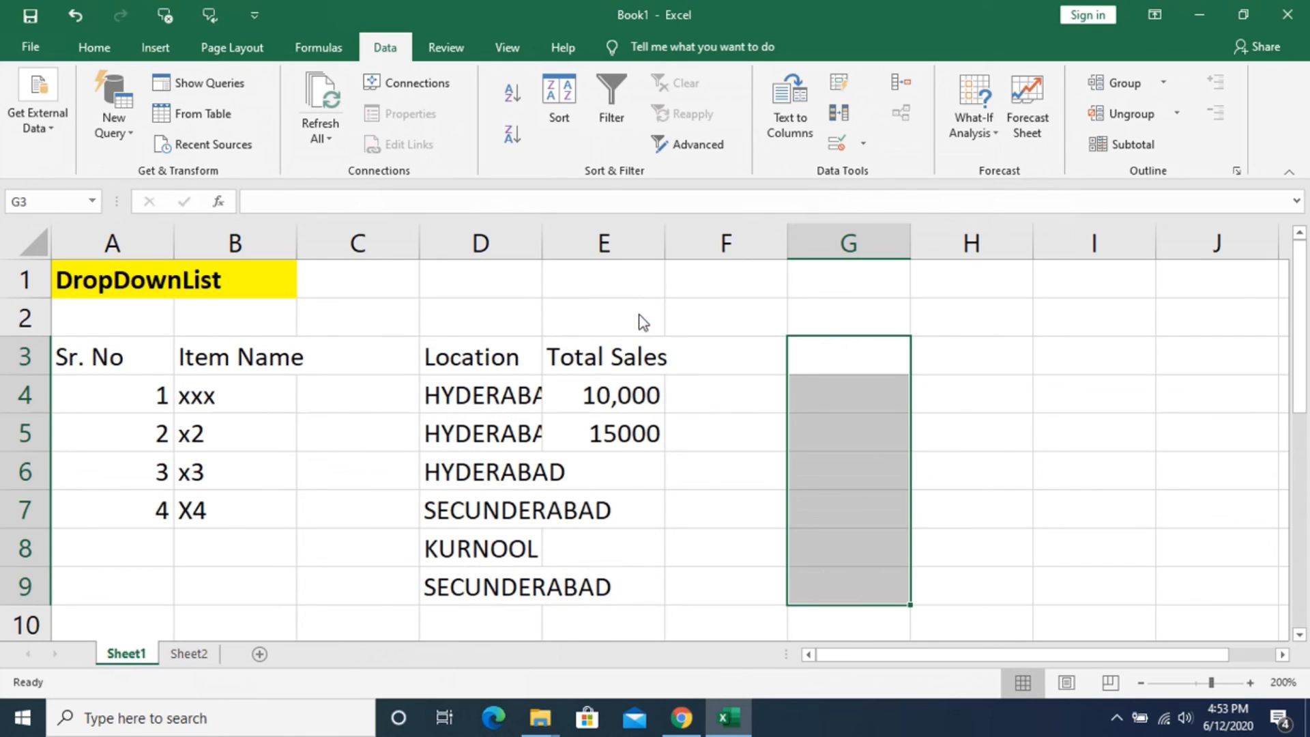
- Reopen the data validation settings for the entire Location column D and set the allowed criteria to Any value
click(478, 240)
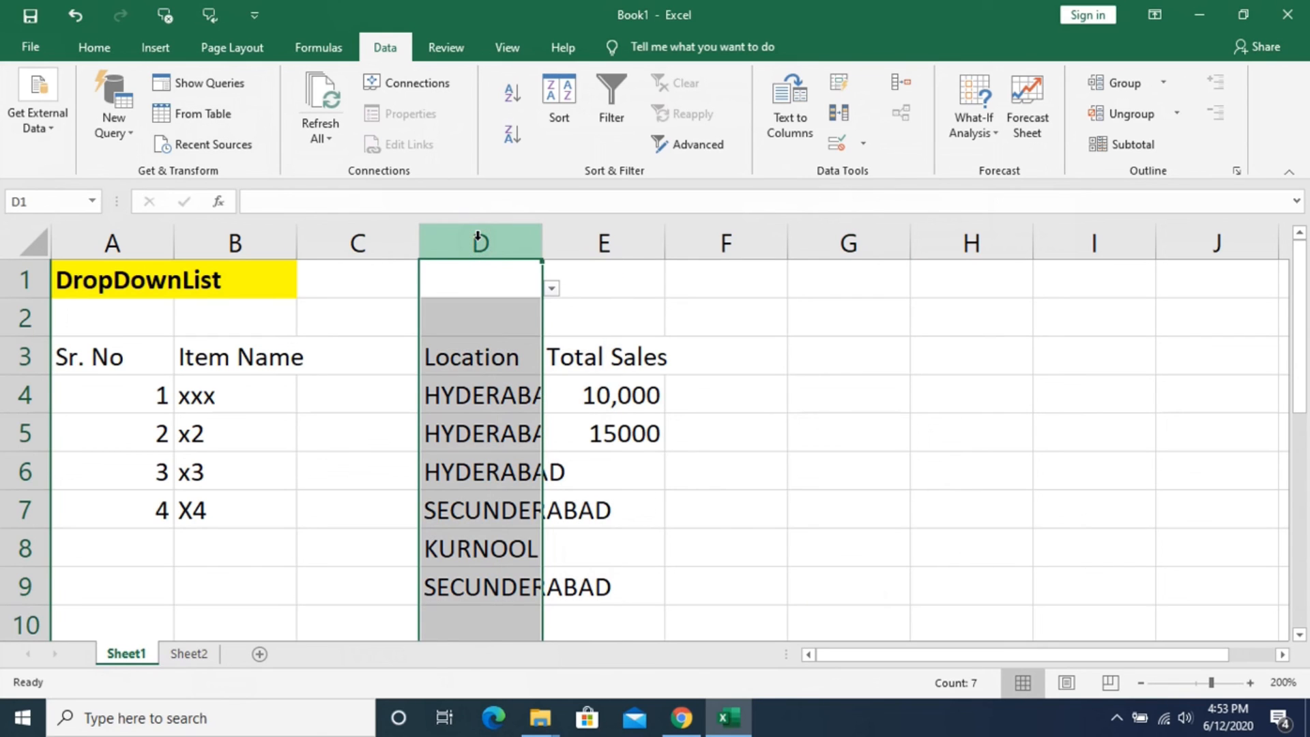
key(alt+d)
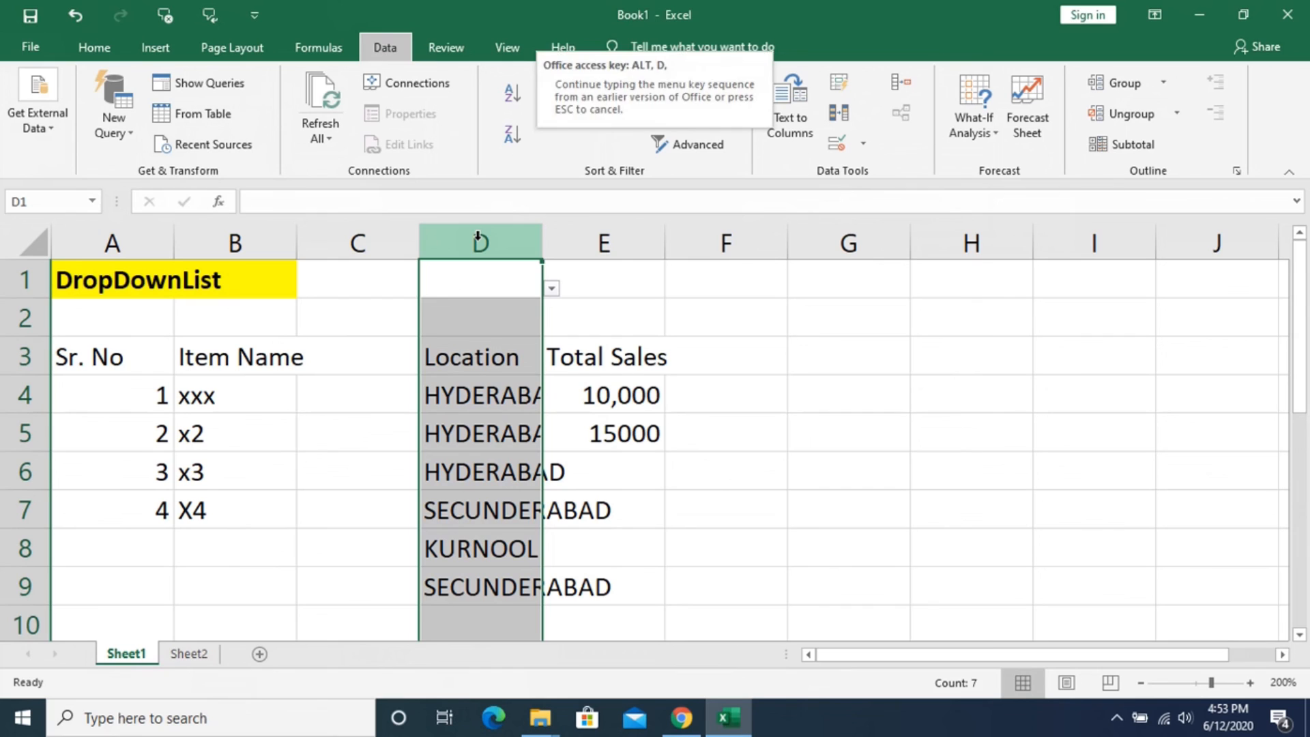
key(l)
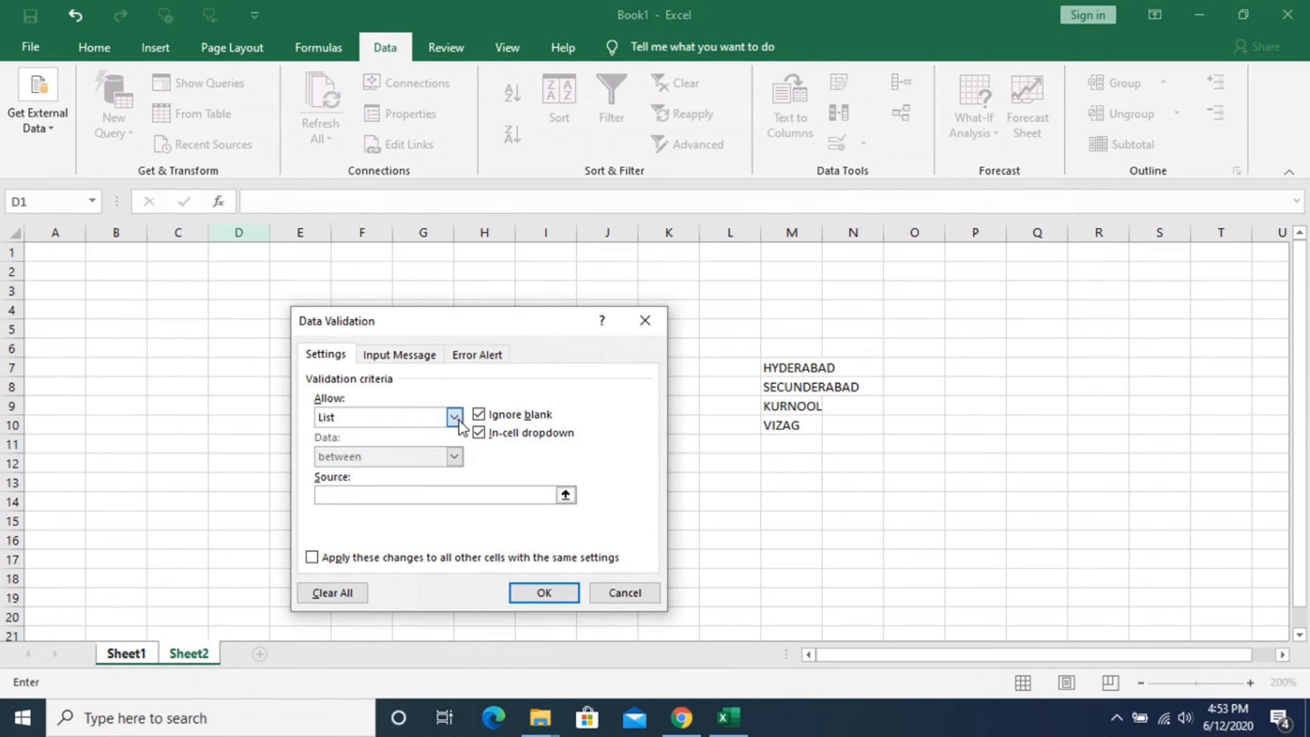
click(454, 417)
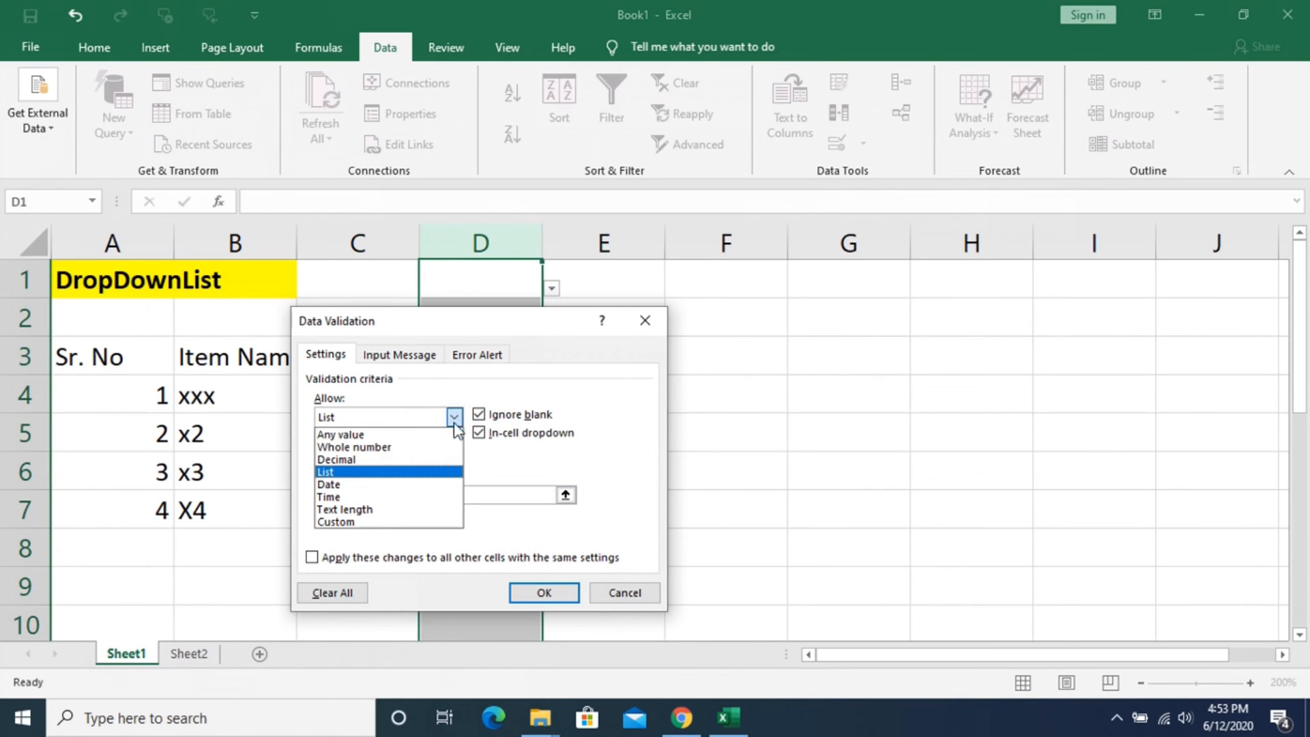
click(426, 432)
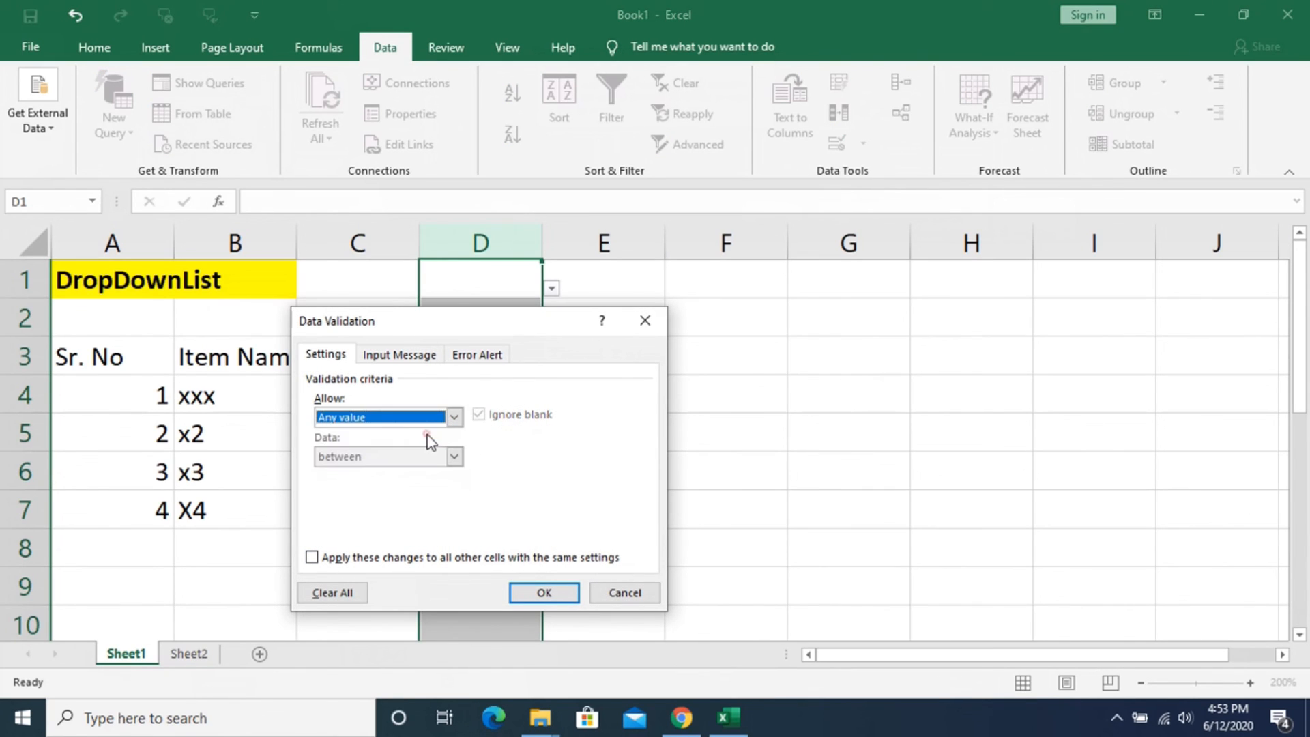